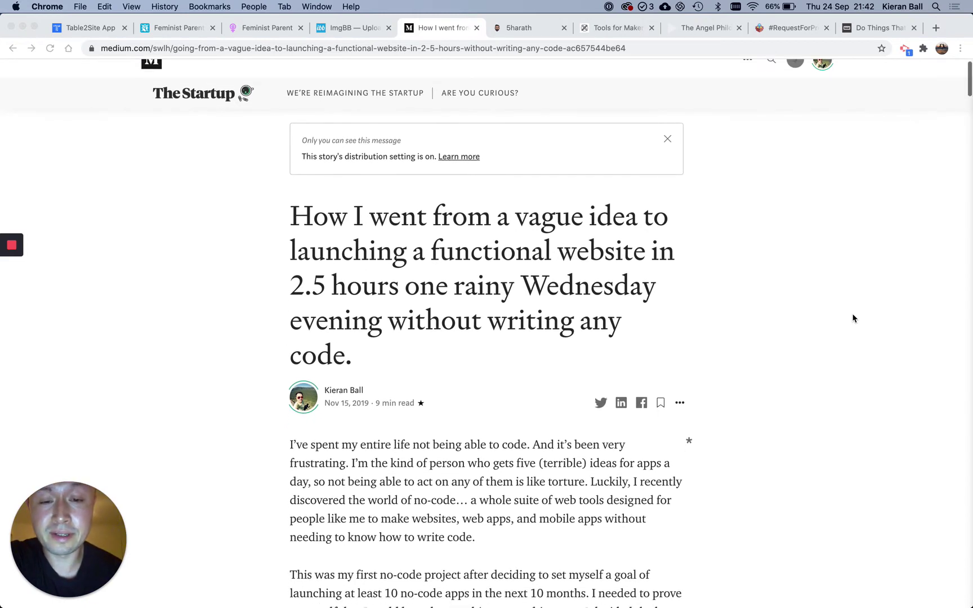
# - Scroll up and down through the example site currently open in Chrome
pyautogui.scroll(1, 853, 318)
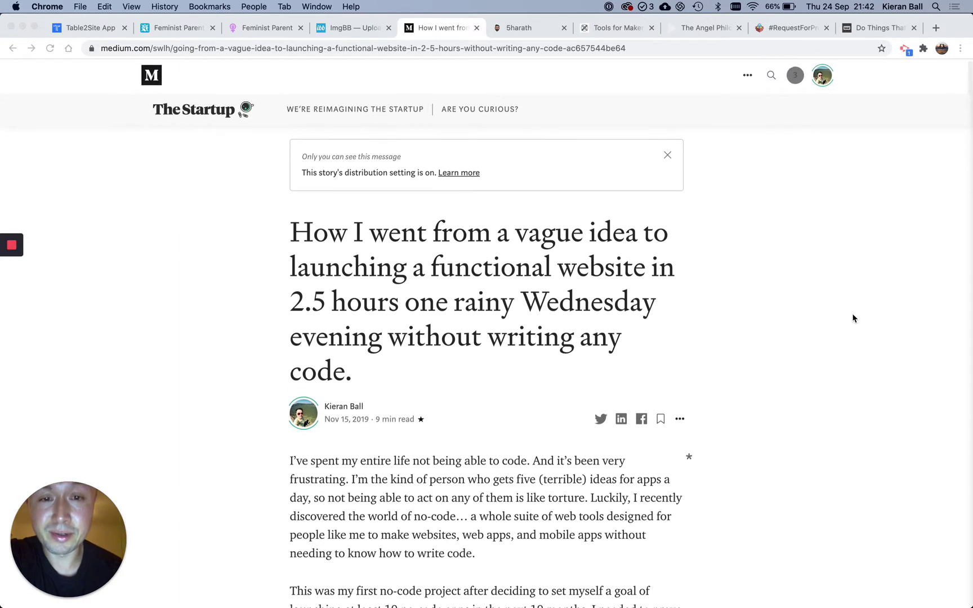
pyautogui.scroll(-1, 852, 318)
pyautogui.scroll(1, 853, 318)
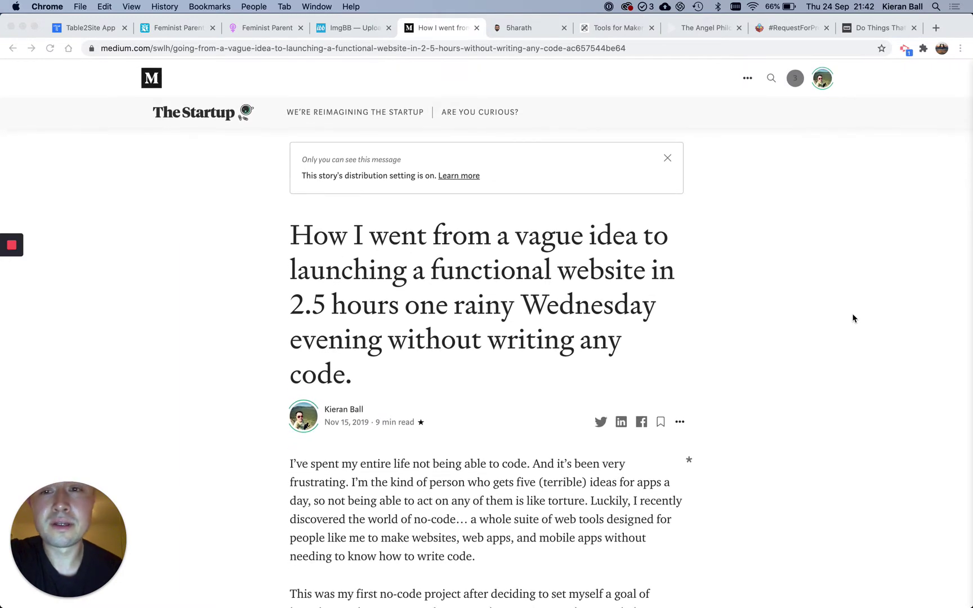
pyautogui.scroll(-5, 853, 318)
pyautogui.scroll(5, 853, 318)
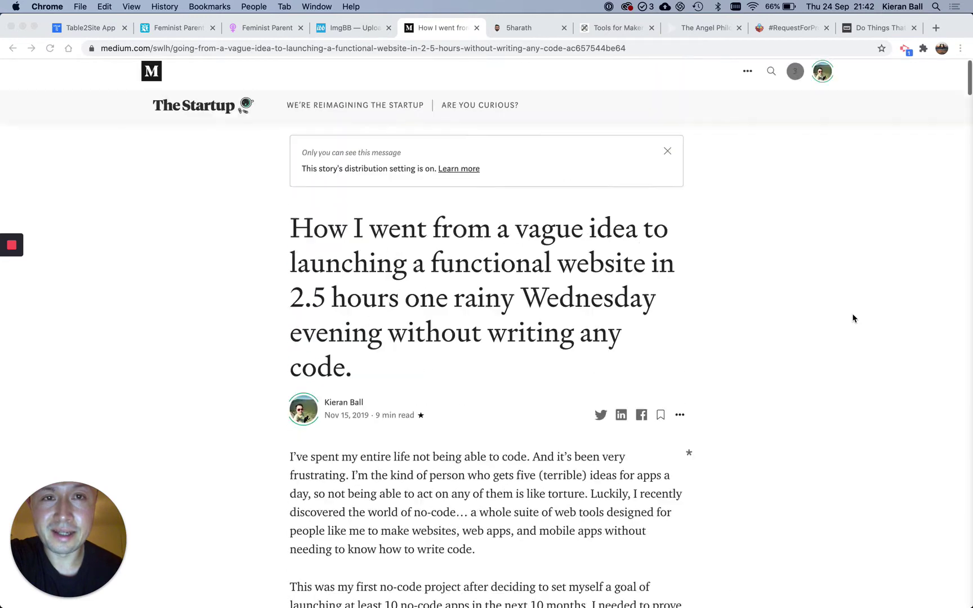
pyautogui.scroll(-4, 853, 318)
pyautogui.scroll(-4, 853, 318)
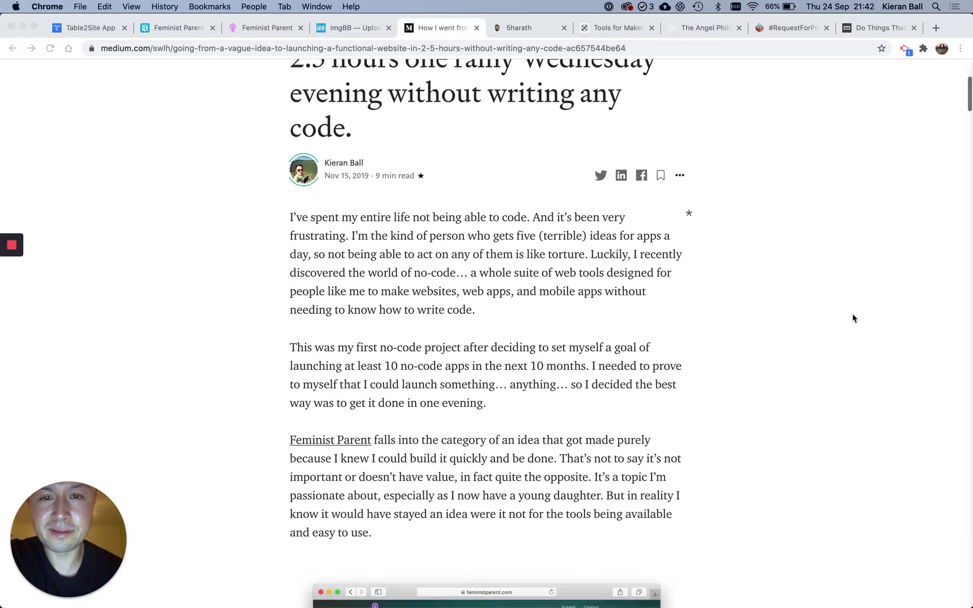
pyautogui.scroll(8, 853, 318)
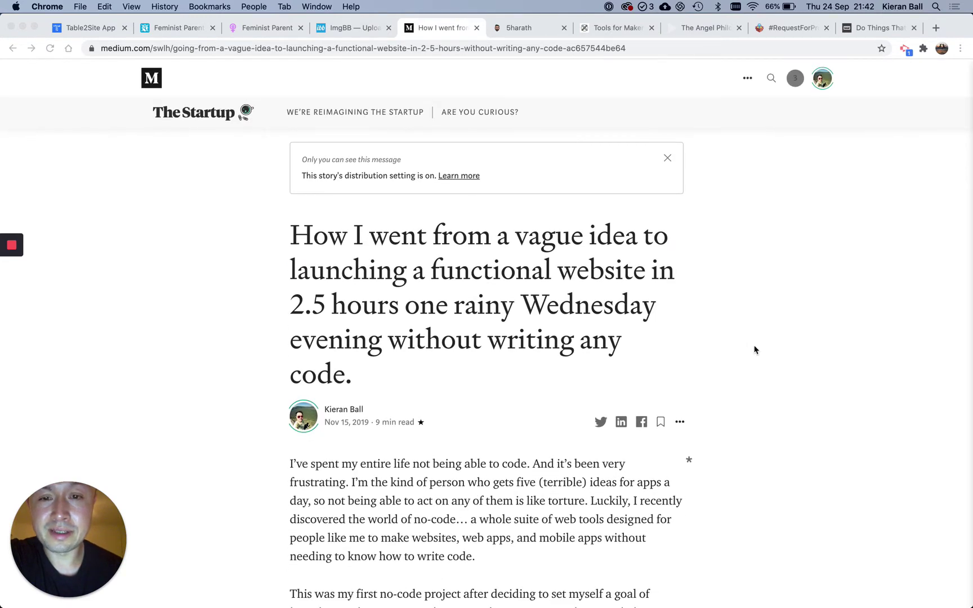
pyautogui.scroll(-1, 755, 348)
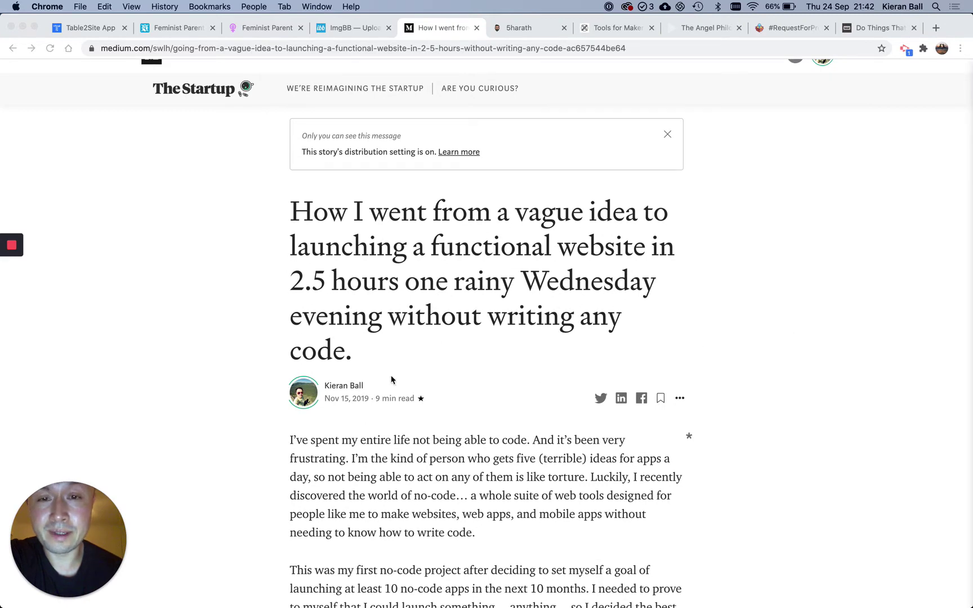
pyautogui.scroll(1, 814, 300)
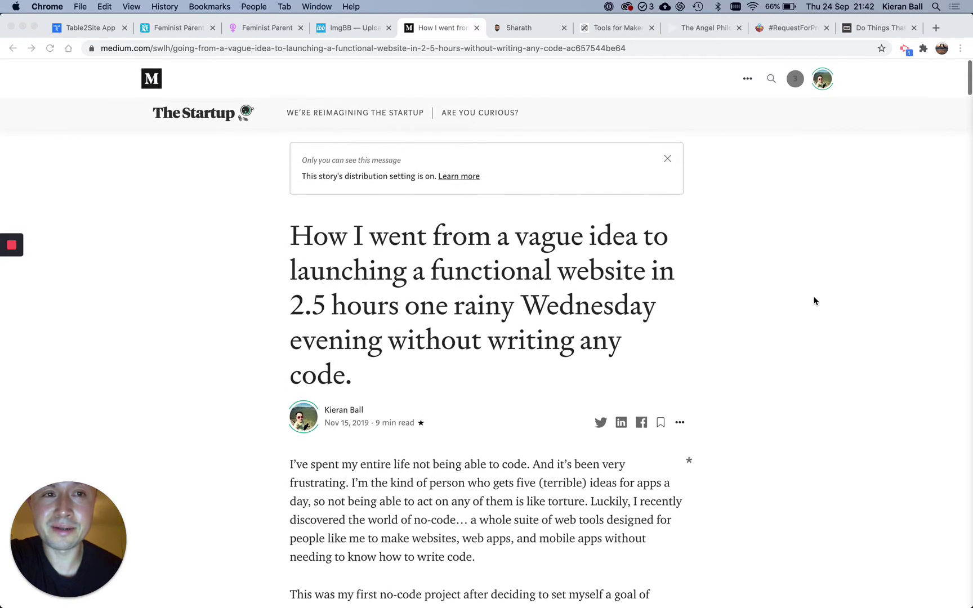
pyautogui.scroll(-1, 814, 301)
pyautogui.scroll(-3, 814, 300)
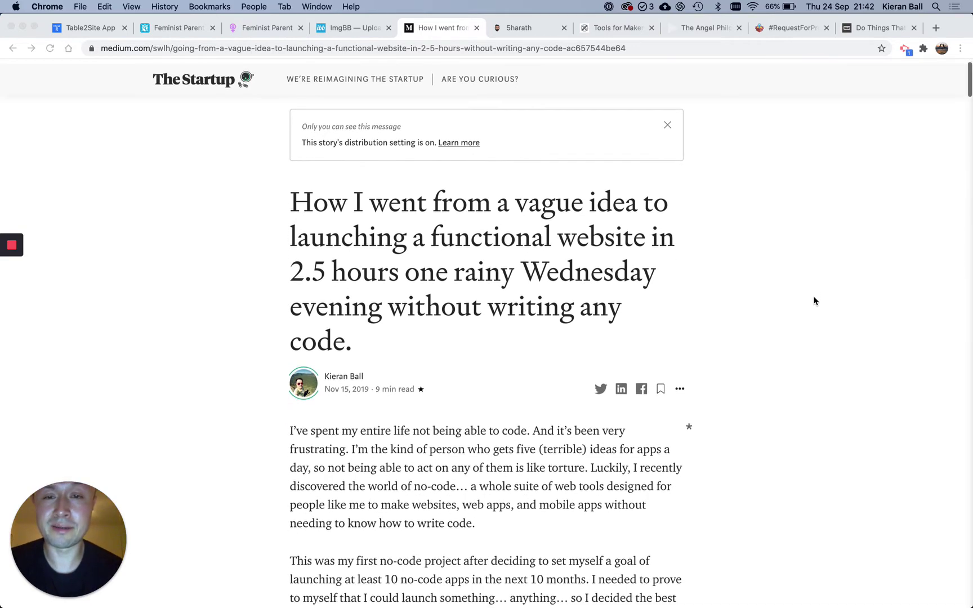
pyautogui.scroll(3, 814, 301)
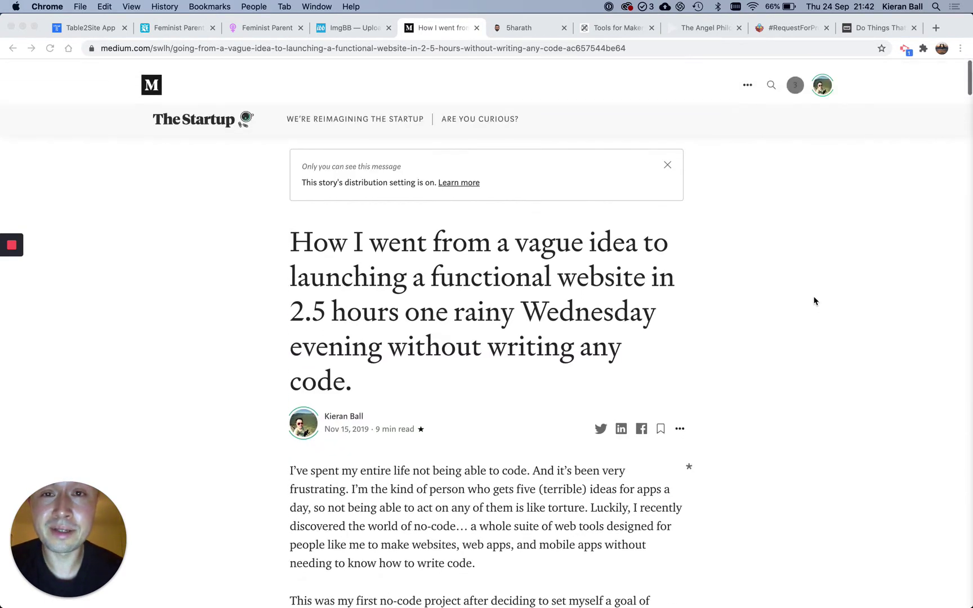
pyautogui.scroll(-2, 814, 300)
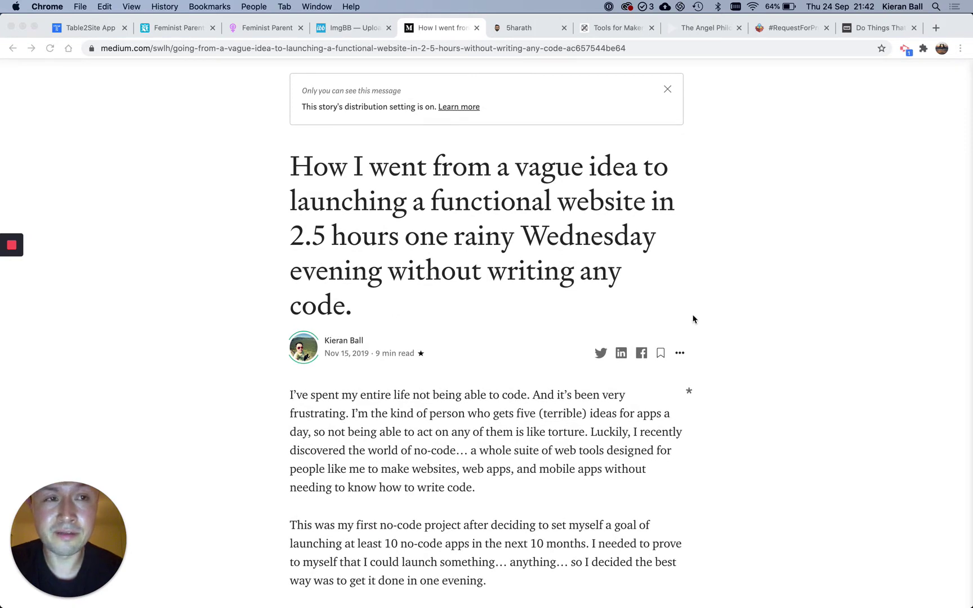
pyautogui.scroll(-7, 762, 305)
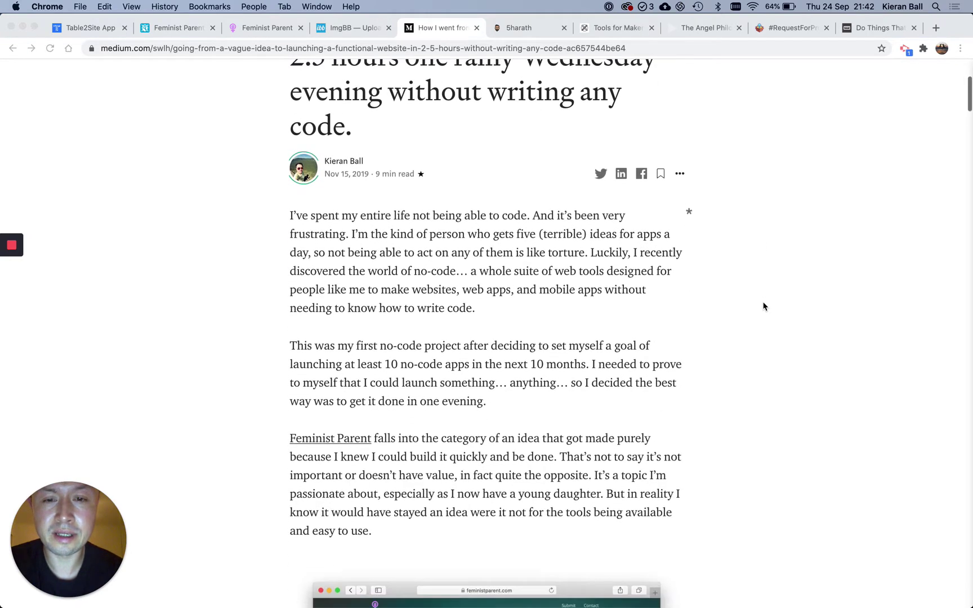
pyautogui.scroll(-12, 763, 306)
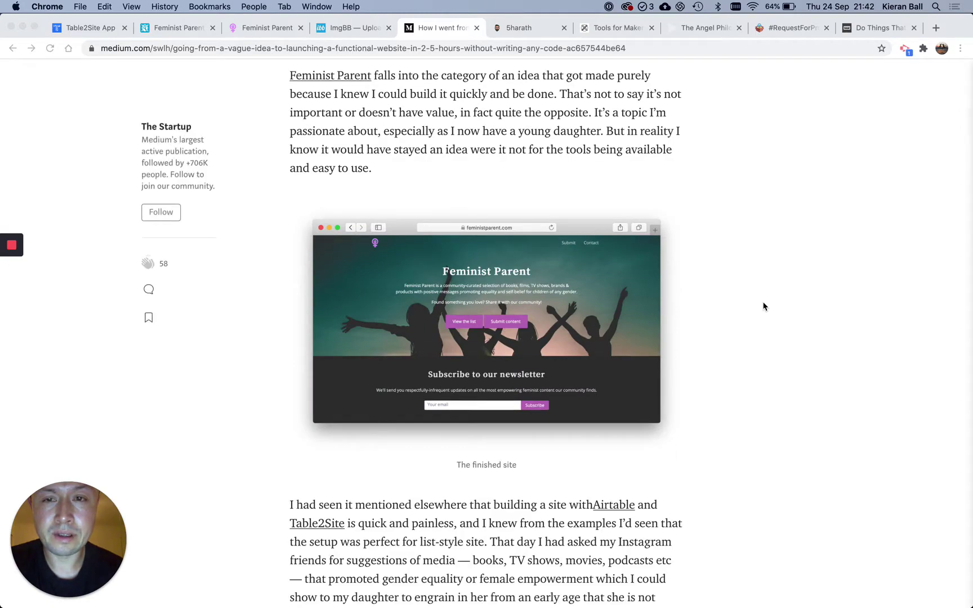
pyautogui.scroll(-20, 764, 307)
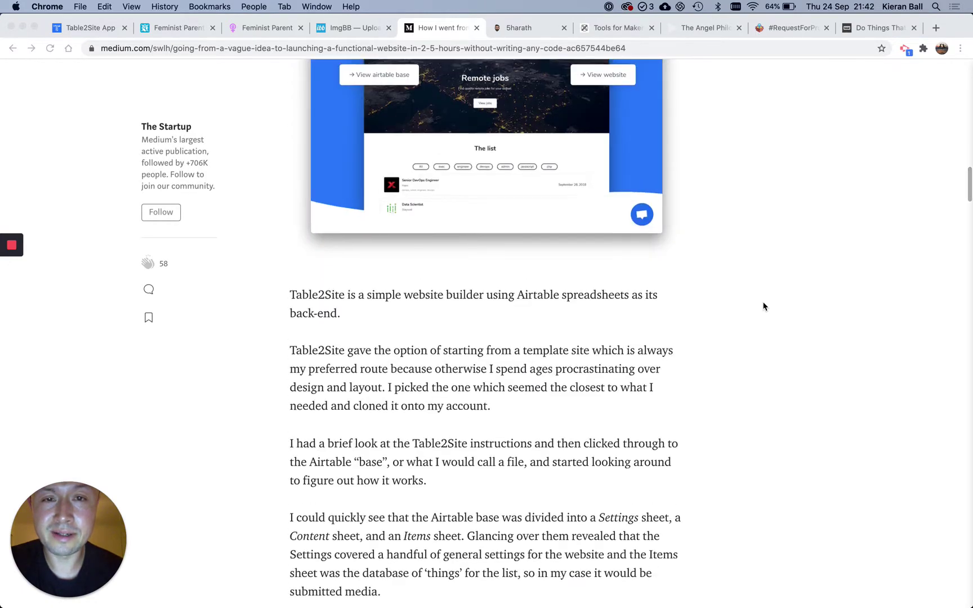
pyautogui.scroll(9, 763, 306)
pyautogui.scroll(-20, 763, 306)
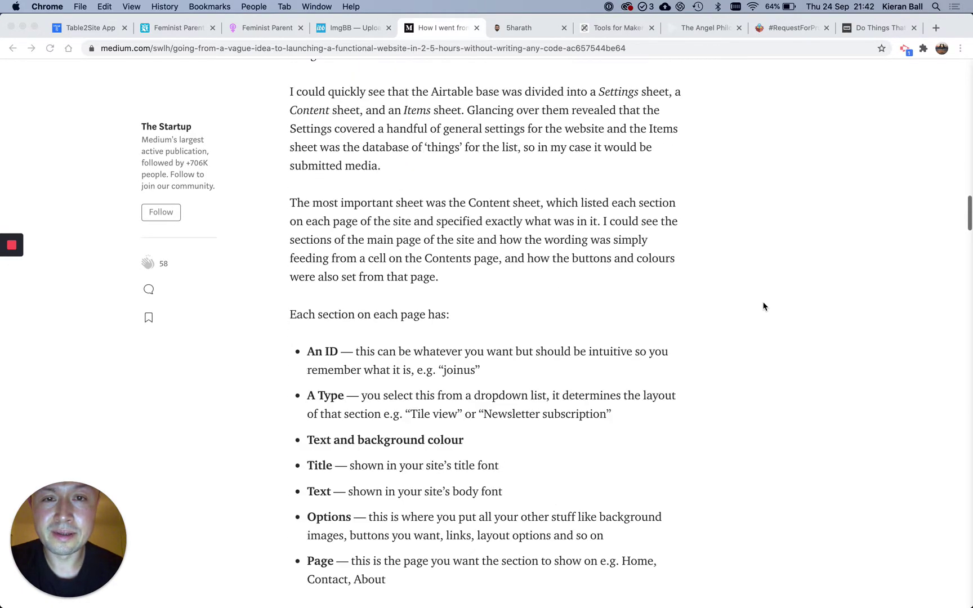
pyautogui.scroll(-16, 764, 307)
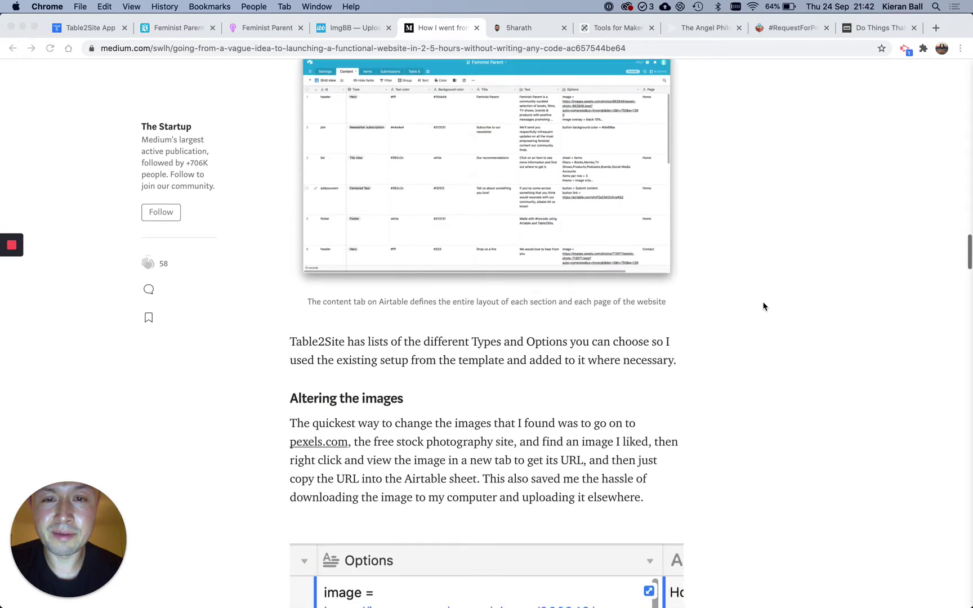
pyautogui.scroll(-17, 764, 306)
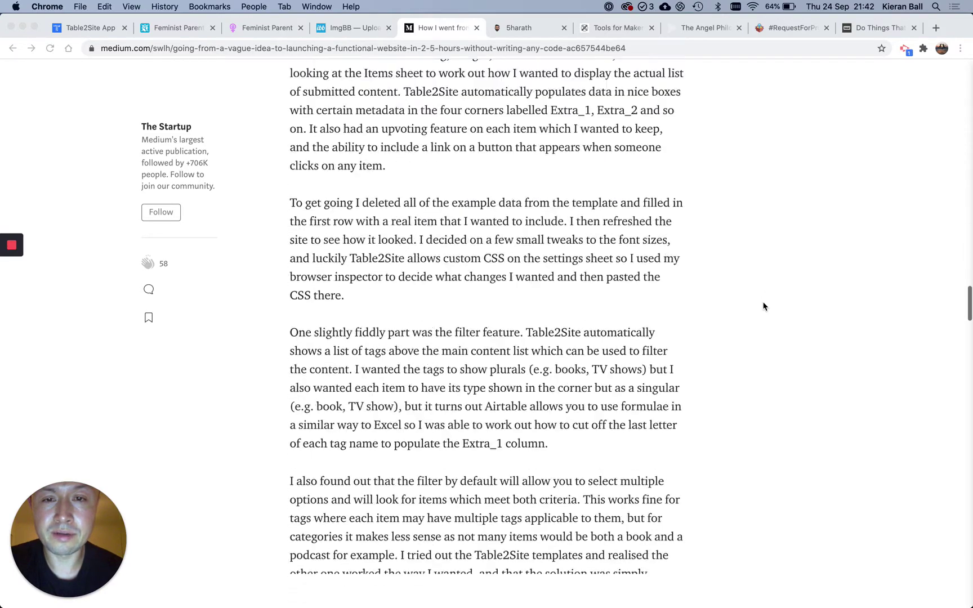
pyautogui.scroll(-13, 764, 307)
pyautogui.scroll(-4, 763, 306)
pyautogui.scroll(17, 763, 306)
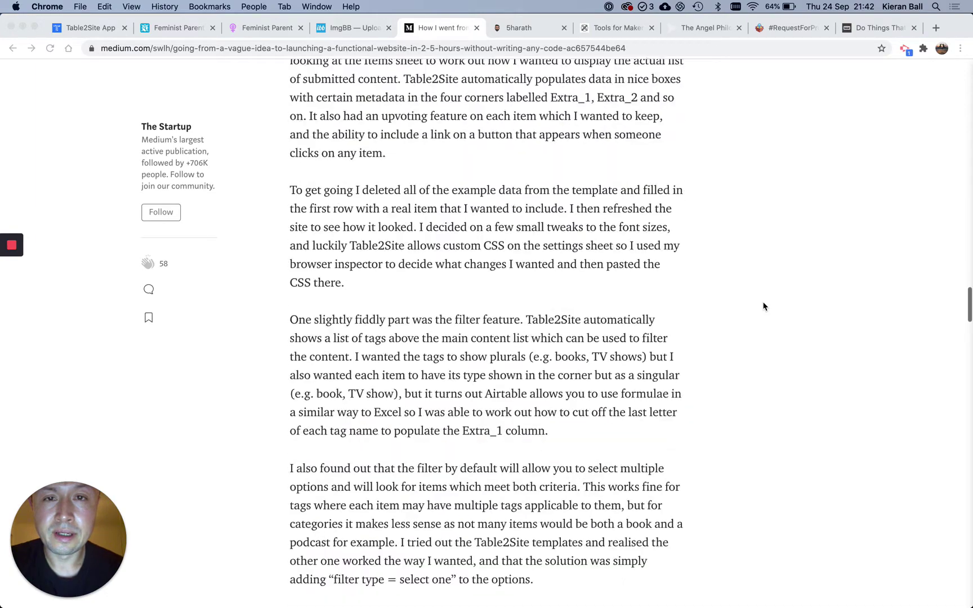
pyautogui.scroll(20, 763, 306)
pyautogui.scroll(-20, 764, 307)
pyautogui.scroll(15, 763, 306)
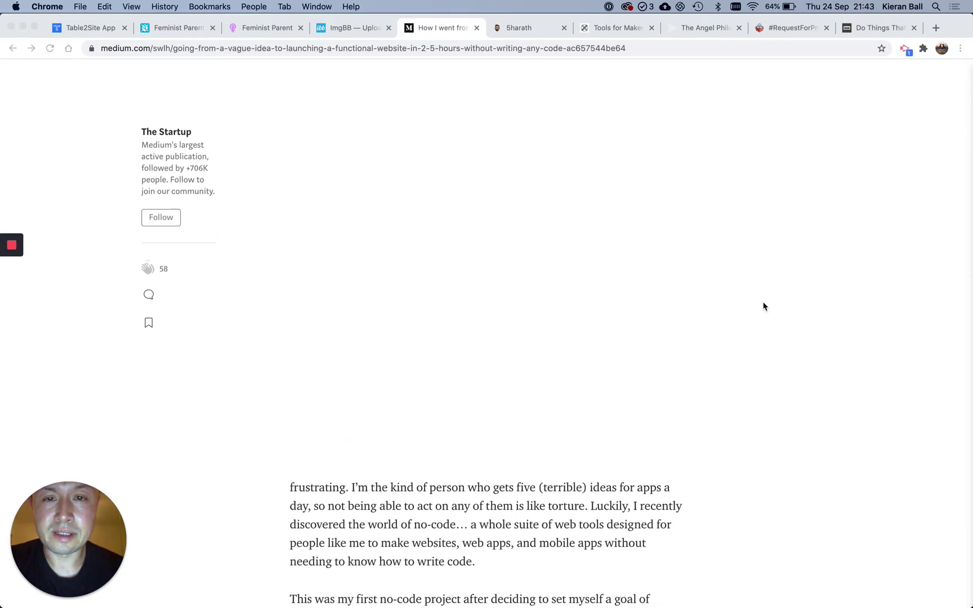
pyautogui.scroll(-20, 764, 306)
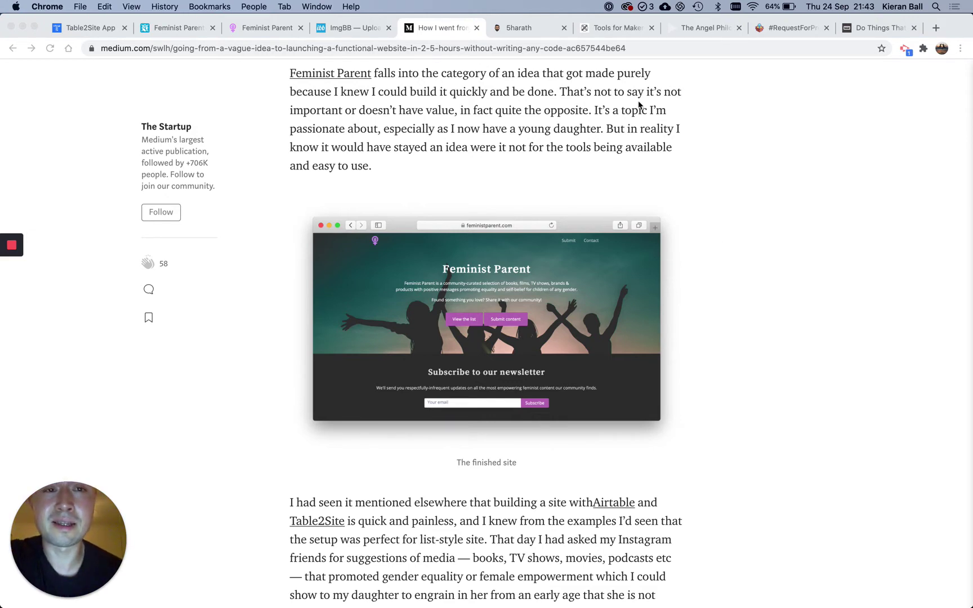
# - Browse the Tools for Makers directory example site
pyautogui.click(616, 26)
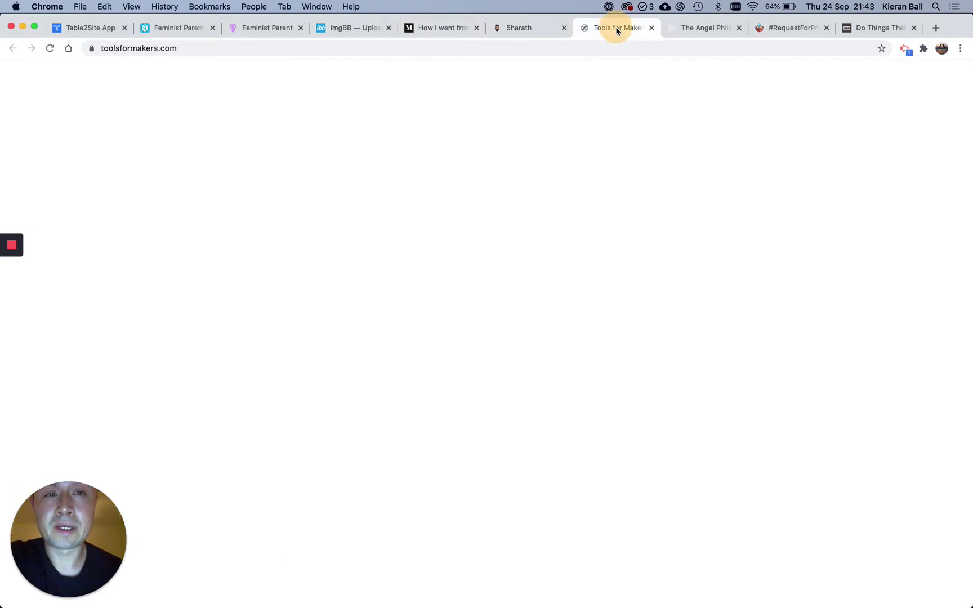
pyautogui.scroll(5, 799, 154)
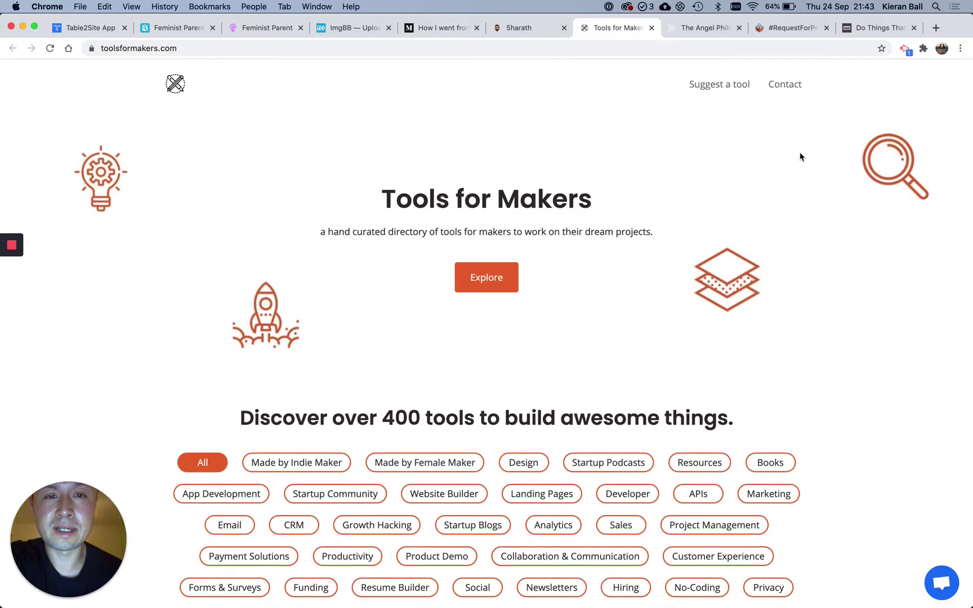
pyautogui.scroll(-8, 857, 183)
pyautogui.scroll(-10, 857, 183)
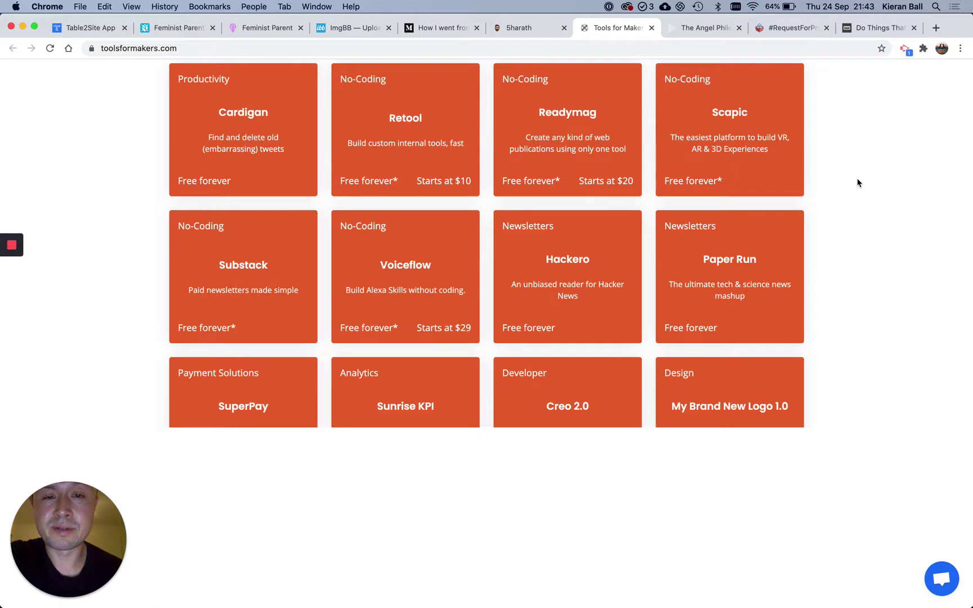
pyautogui.scroll(15, 857, 182)
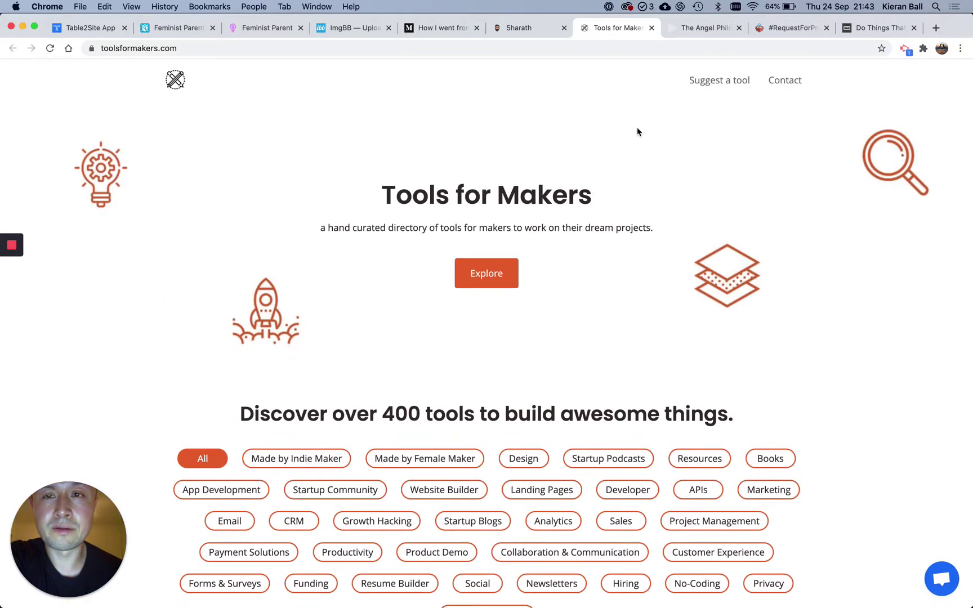
pyautogui.scroll(-4, 850, 197)
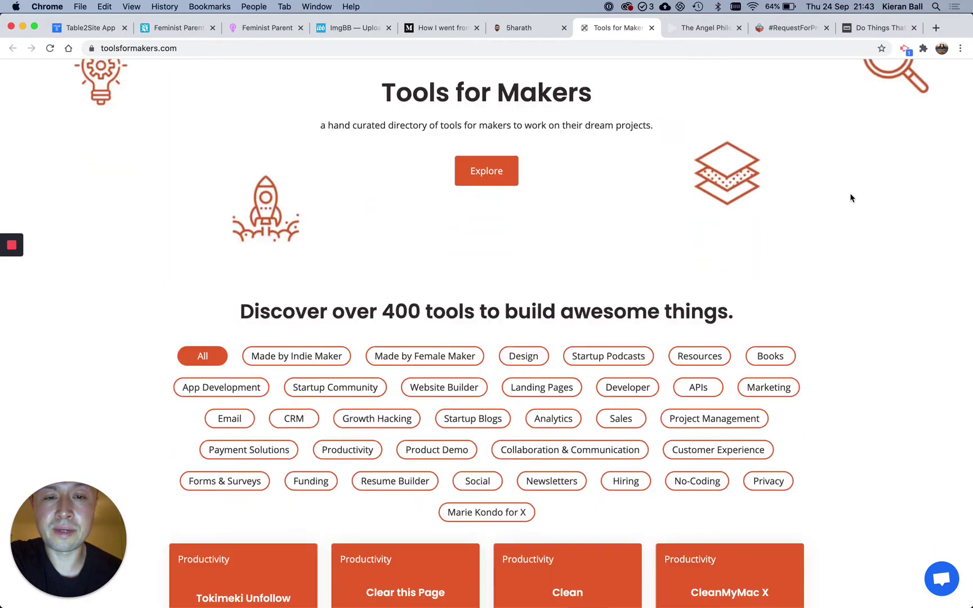
pyautogui.scroll(2, 851, 198)
pyautogui.scroll(-2, 850, 197)
pyautogui.scroll(-5, 850, 197)
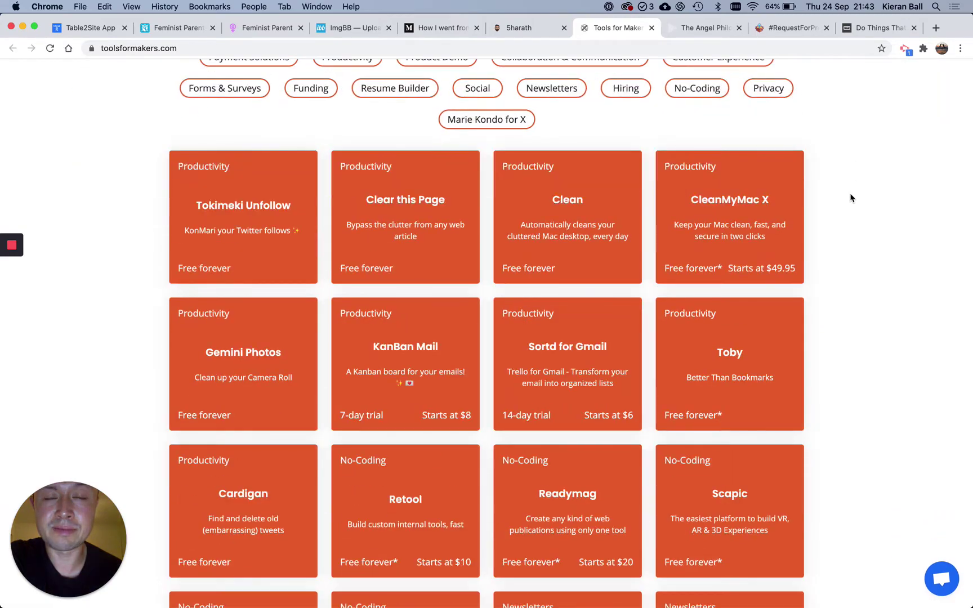
pyautogui.scroll(7, 850, 197)
pyautogui.scroll(-8, 851, 197)
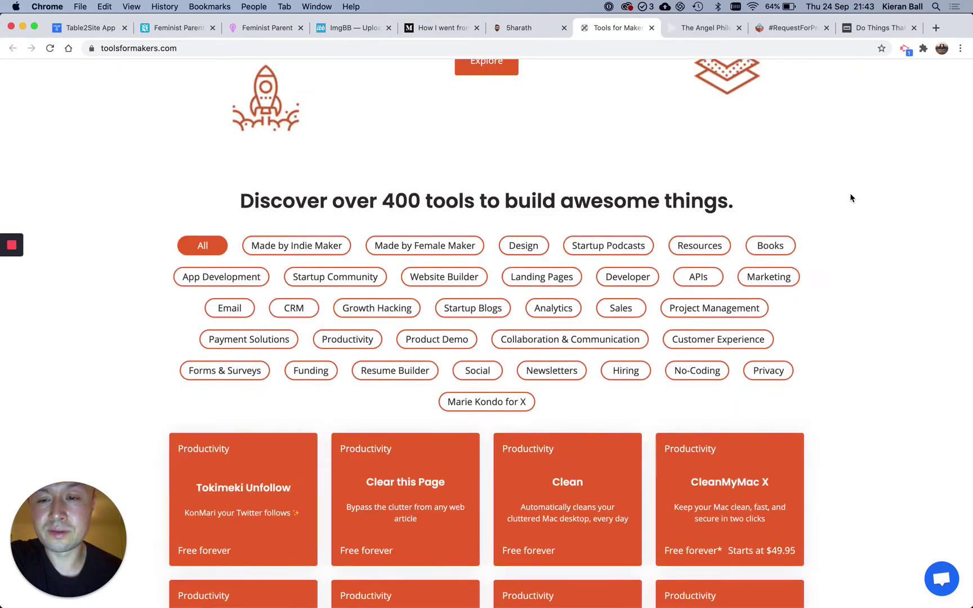
pyautogui.scroll(3, 850, 197)
pyautogui.scroll(10, 850, 197)
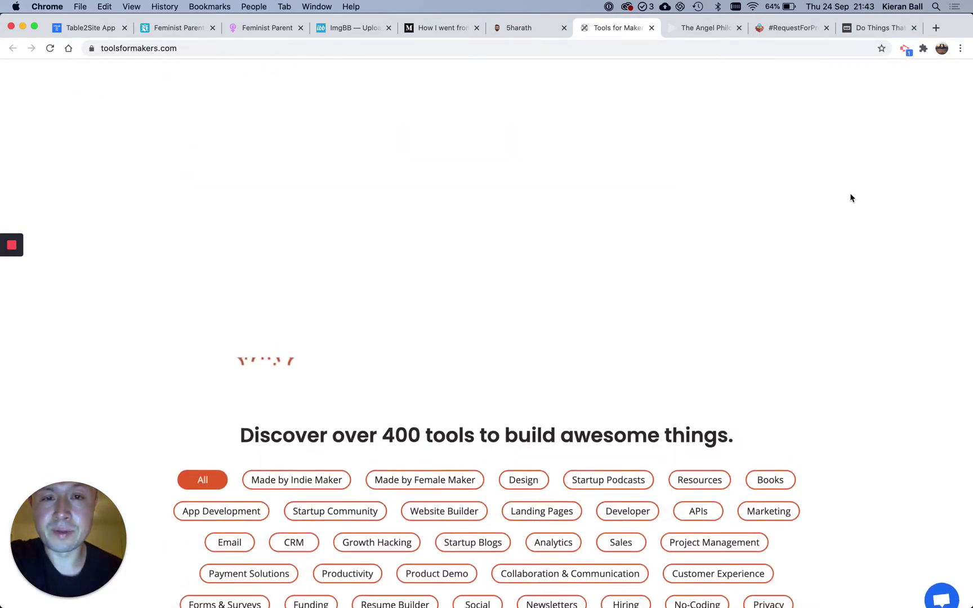
# - Browse The Angel Philosopher site, a compilation of Naval's content
pyautogui.click(701, 27)
pyautogui.scroll(10, 868, 226)
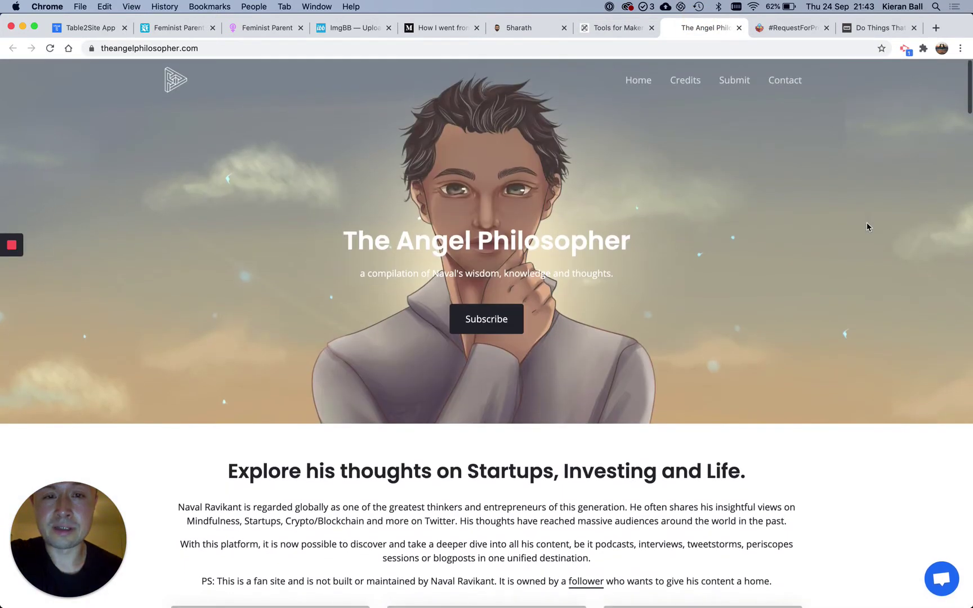
pyautogui.scroll(-3, 866, 223)
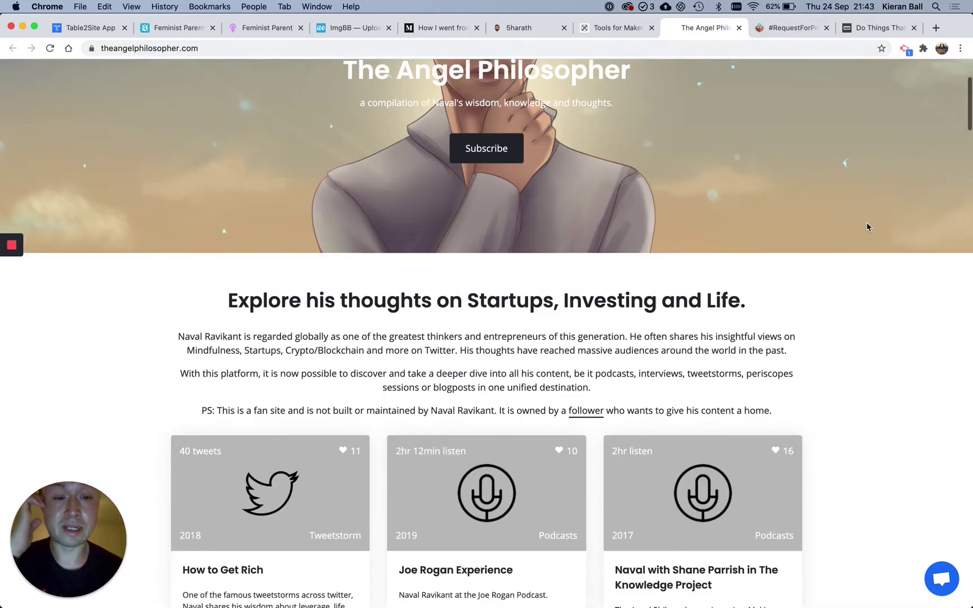
pyautogui.scroll(-20, 866, 227)
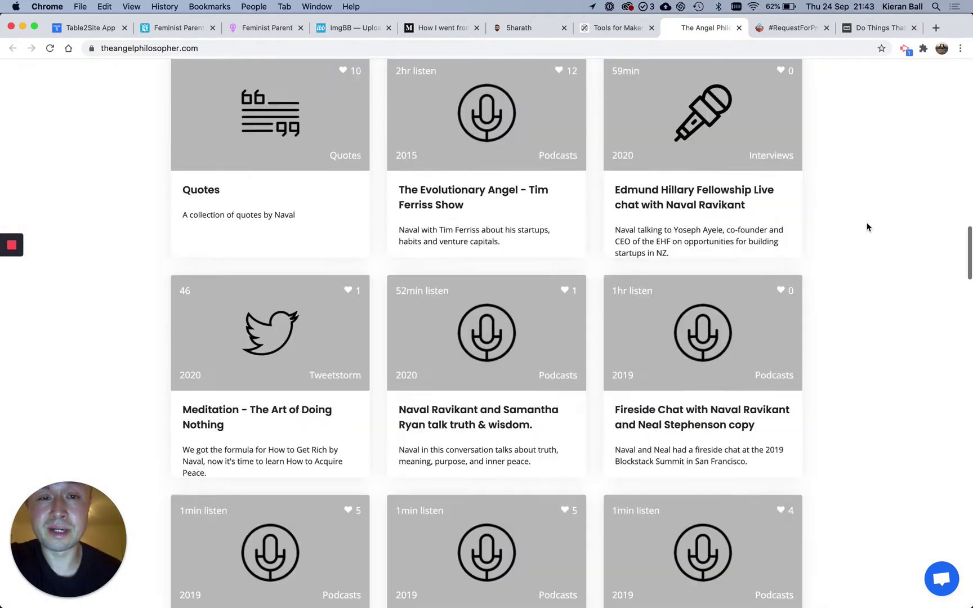
pyautogui.scroll(20, 866, 225)
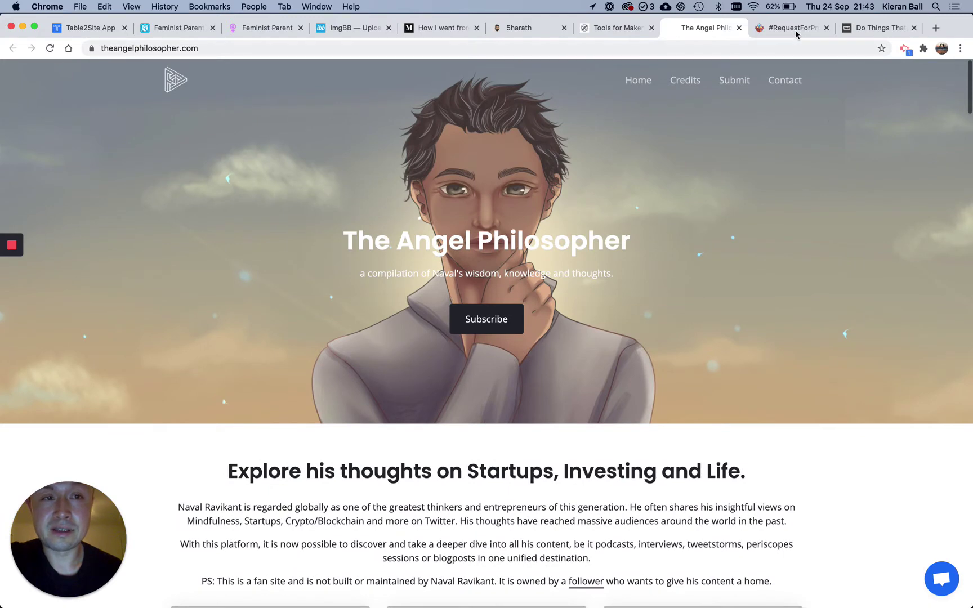
# - Browse the #RequestForProduct example site
pyautogui.click(788, 31)
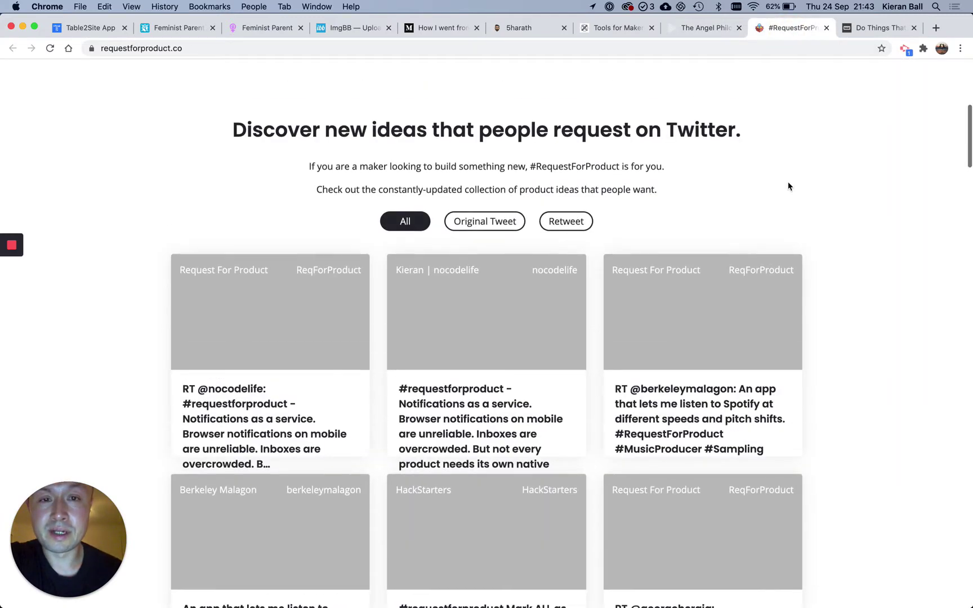
pyautogui.scroll(-10, 787, 186)
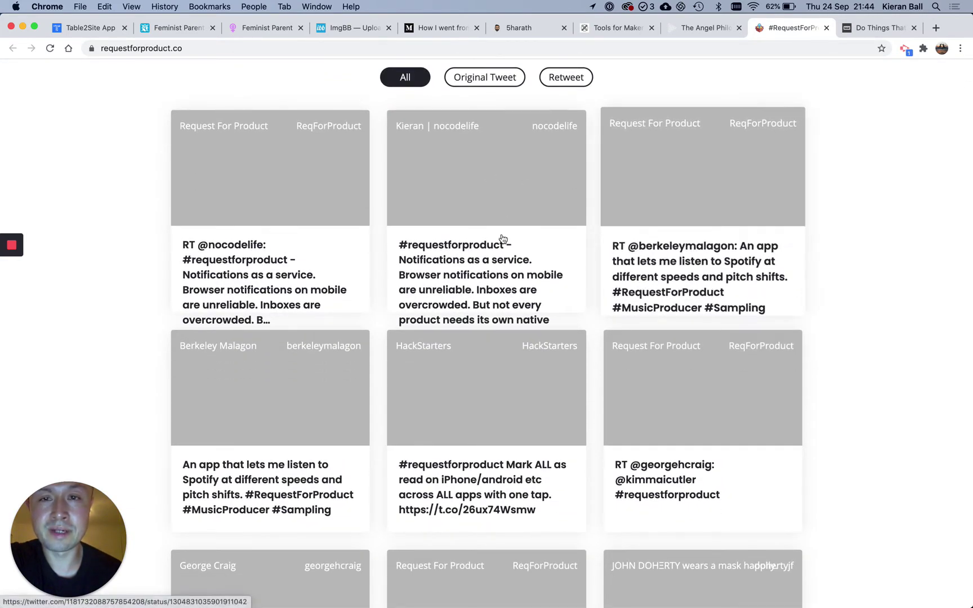
pyautogui.scroll(10, 501, 243)
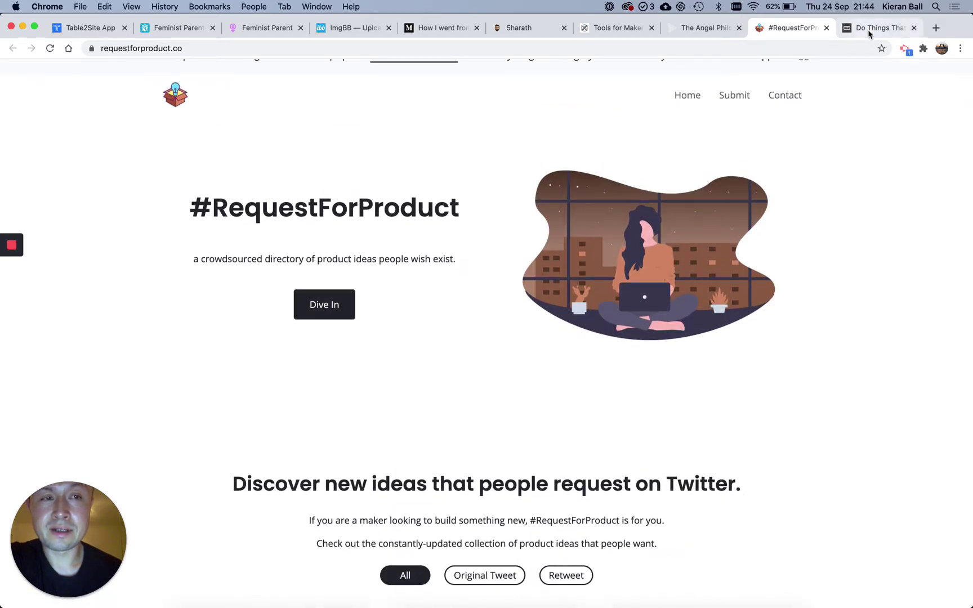
# - Scroll the Do Things That Don't Scale card grid and return to its top banner
pyautogui.click(867, 30)
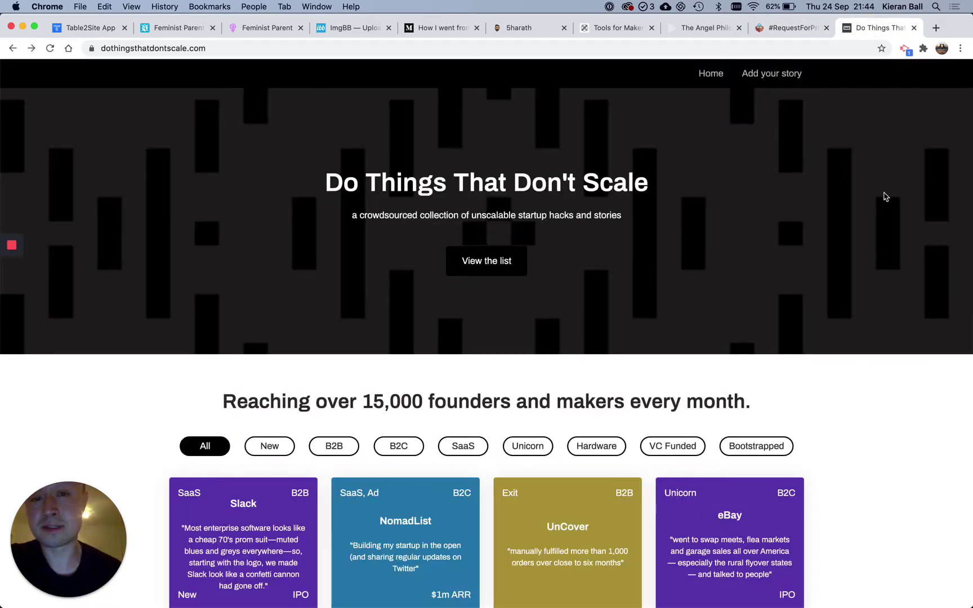
pyautogui.scroll(-3, 881, 250)
pyautogui.scroll(-10, 882, 253)
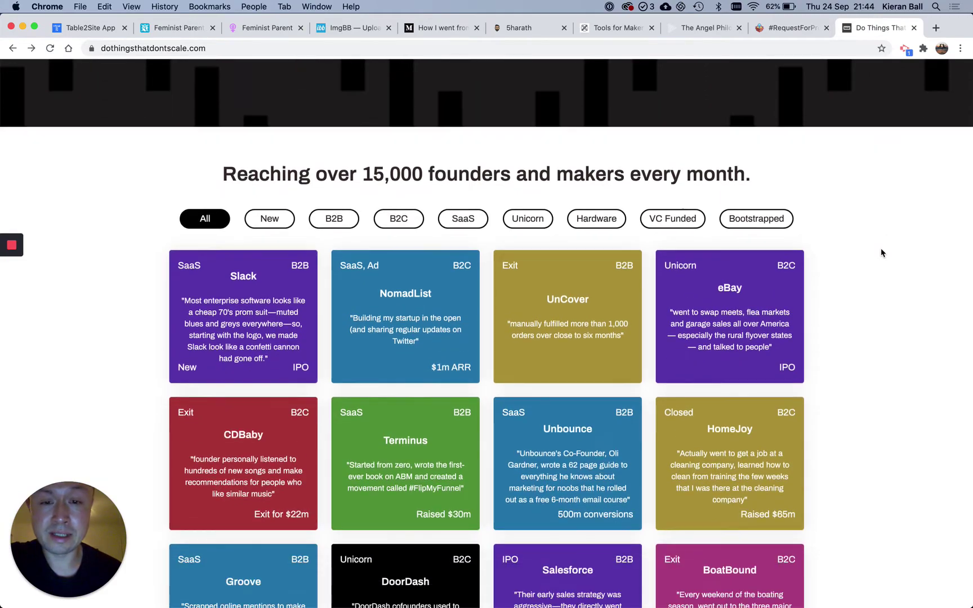
pyautogui.scroll(12, 881, 253)
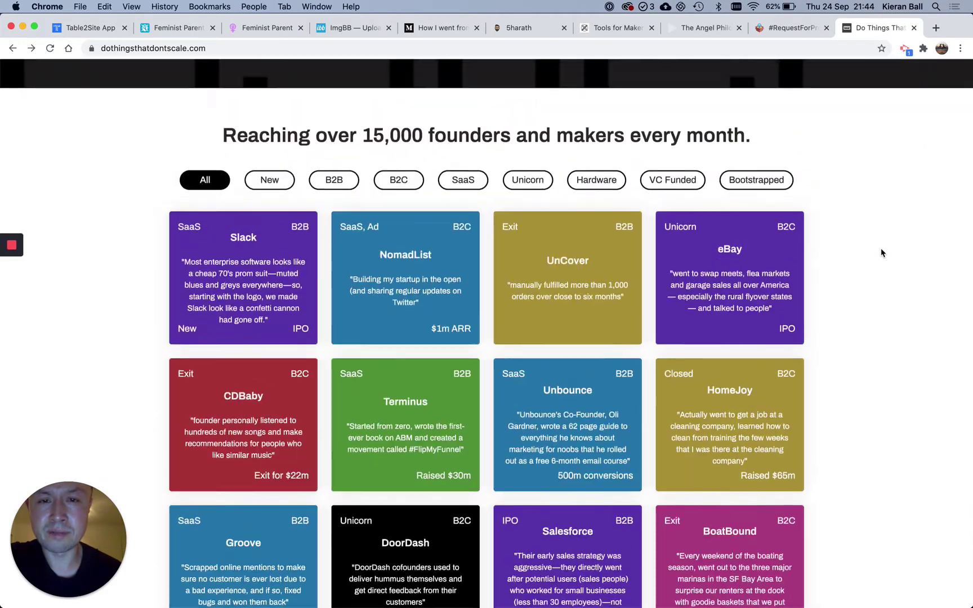
pyautogui.scroll(-15, 882, 253)
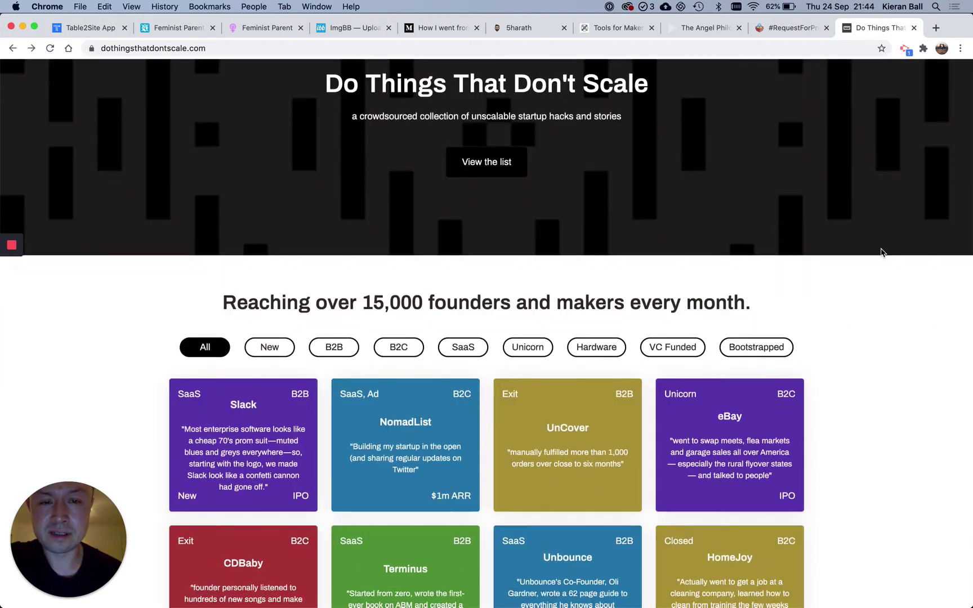
pyautogui.scroll(15, 881, 253)
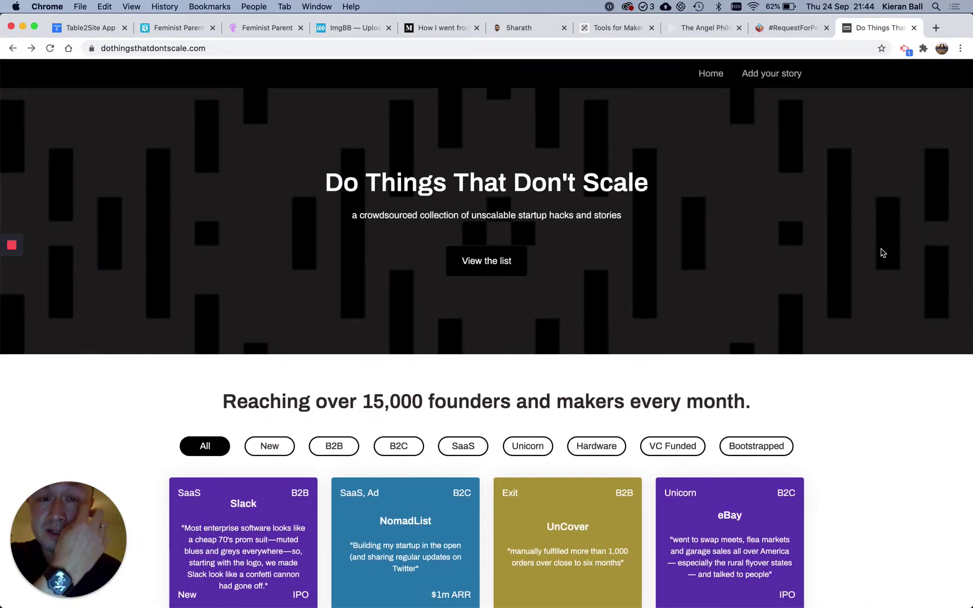
pyautogui.scroll(-15, 864, 338)
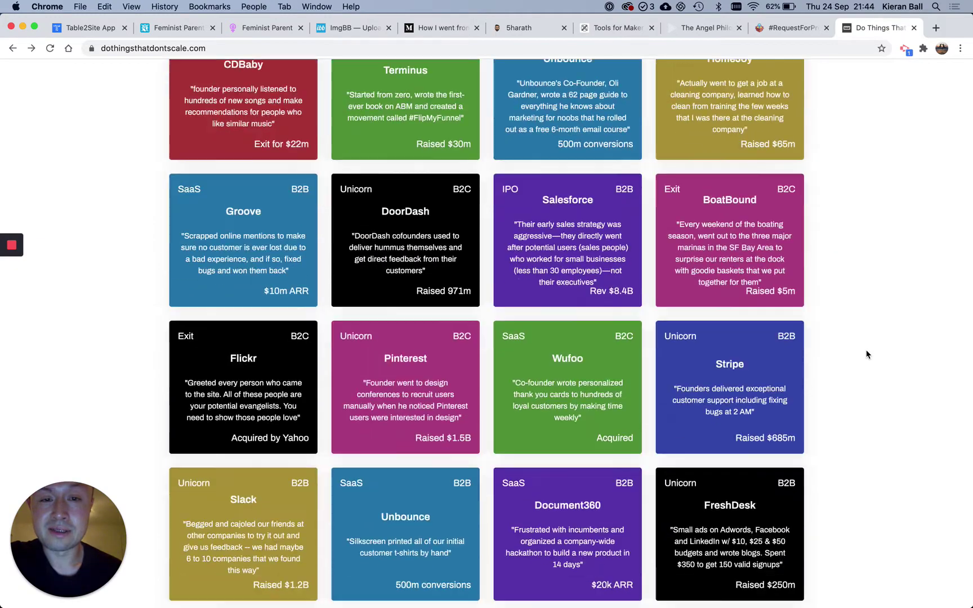
pyautogui.scroll(6, 867, 354)
pyautogui.scroll(12, 866, 354)
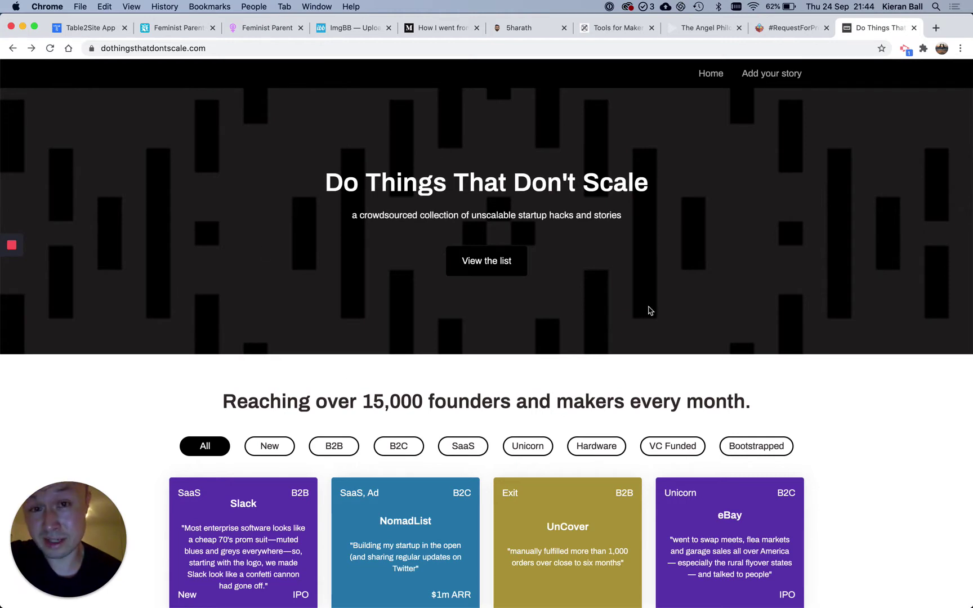
# - Browse feministparent.com's recommendations down to the footer, then go to its Airtable base
pyautogui.click(265, 30)
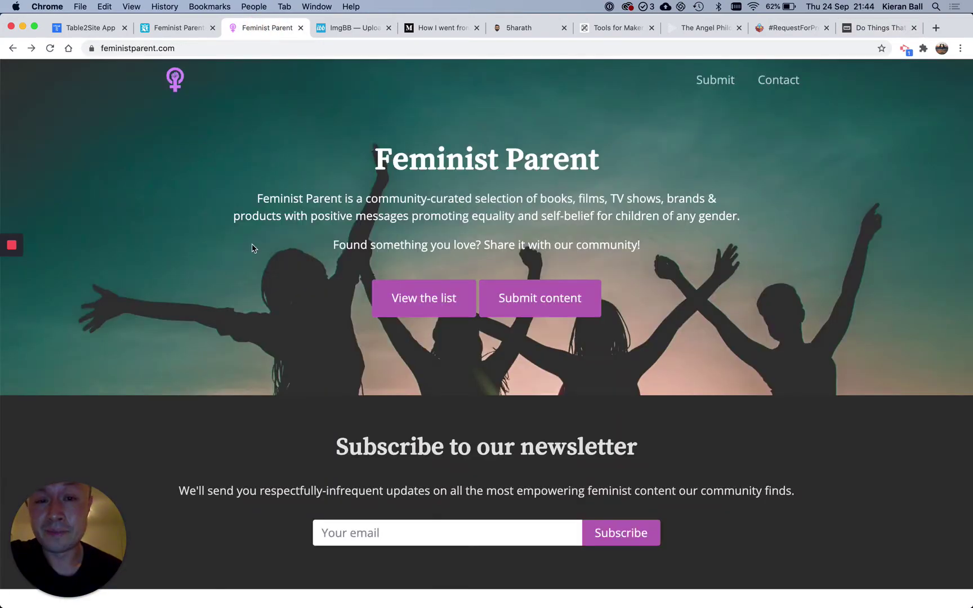
pyautogui.scroll(-10, 252, 248)
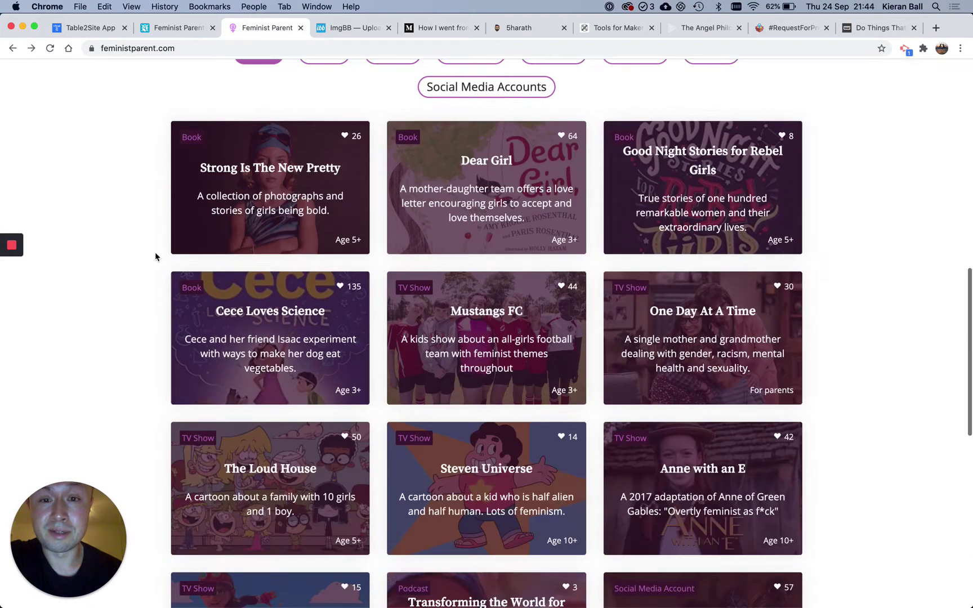
pyautogui.scroll(-8, 155, 256)
pyautogui.scroll(14, 155, 256)
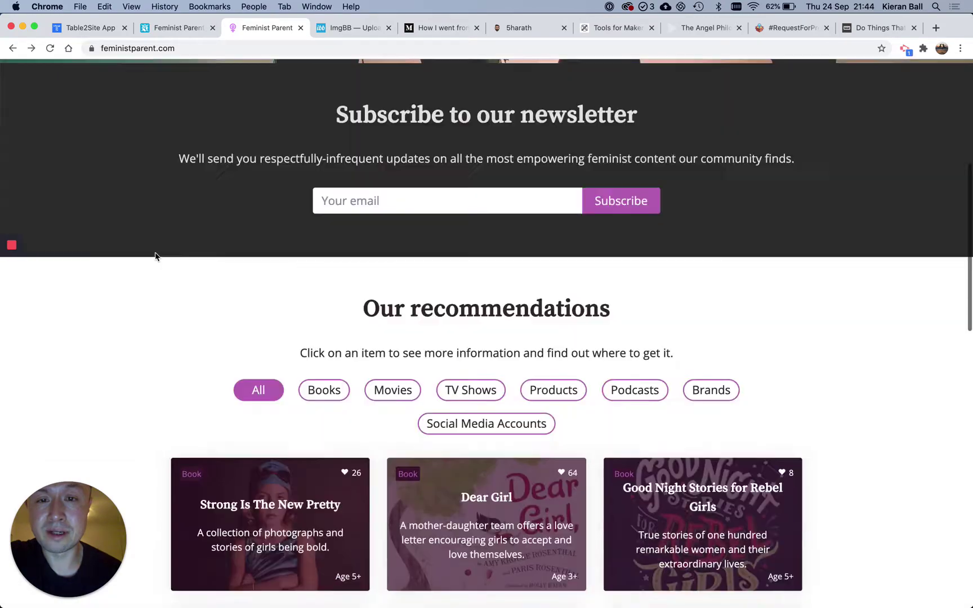
pyautogui.scroll(6, 155, 256)
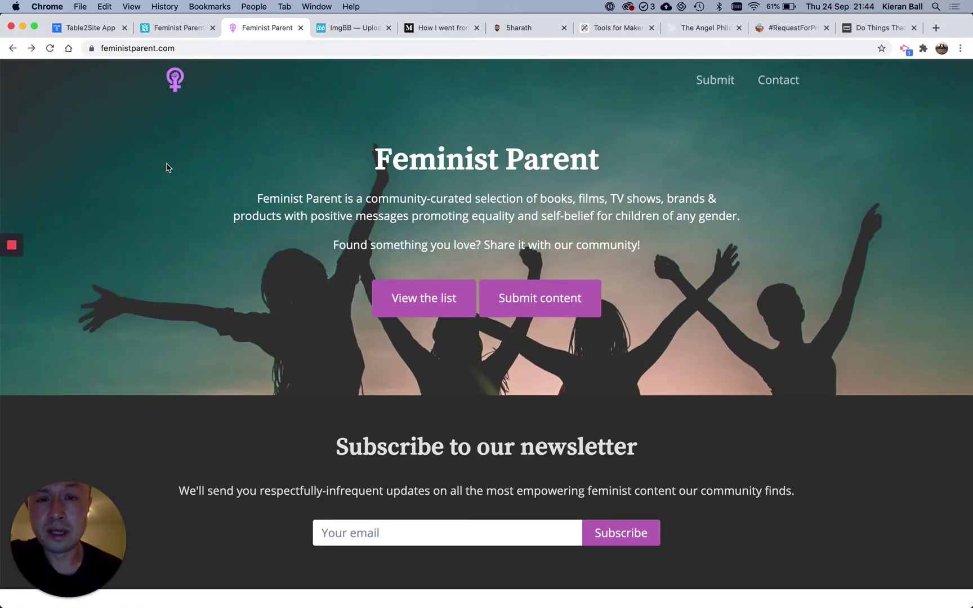
pyautogui.scroll(-10, 166, 165)
pyautogui.scroll(10, 169, 158)
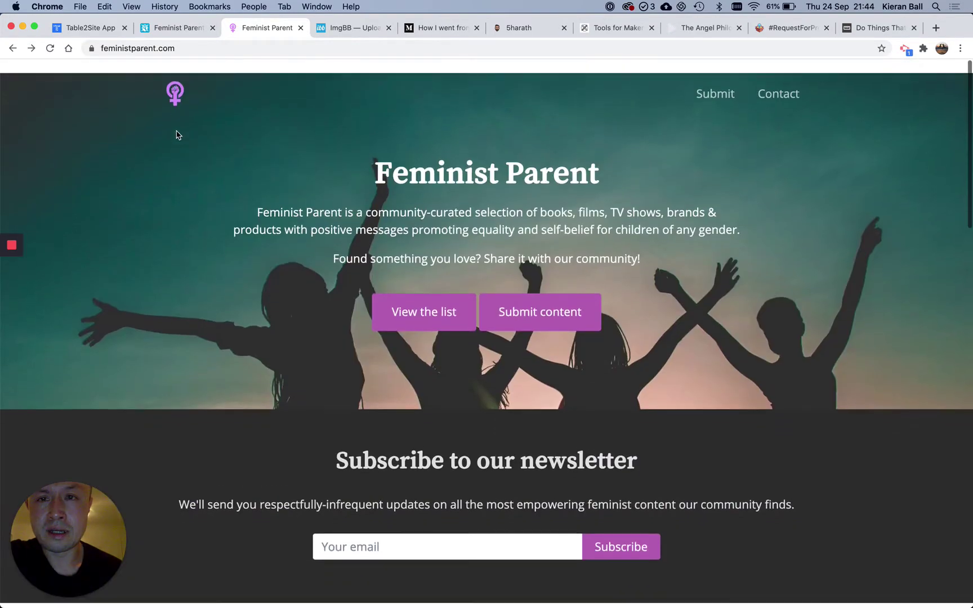
pyautogui.scroll(-15, 159, 163)
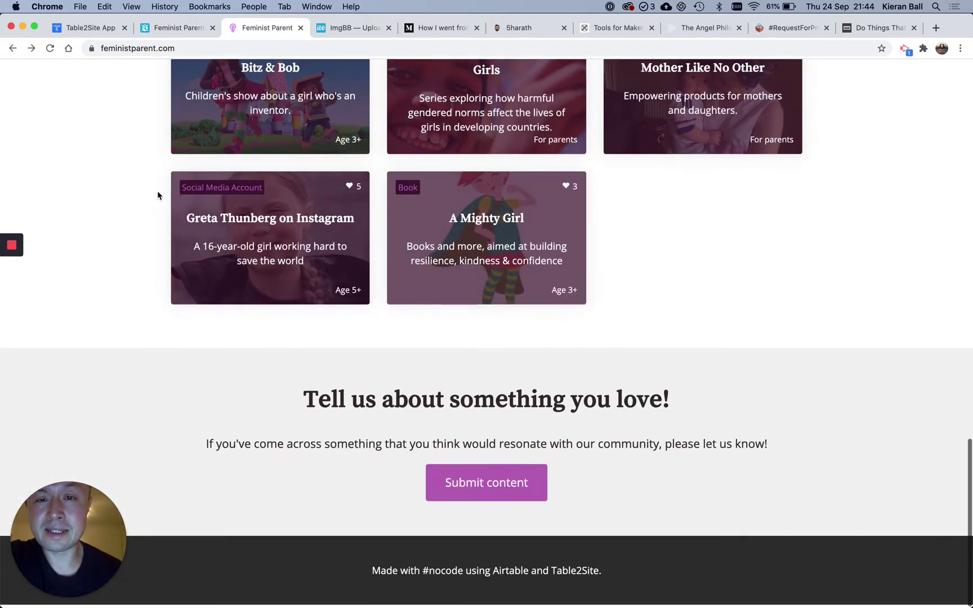
pyautogui.scroll(15, 158, 195)
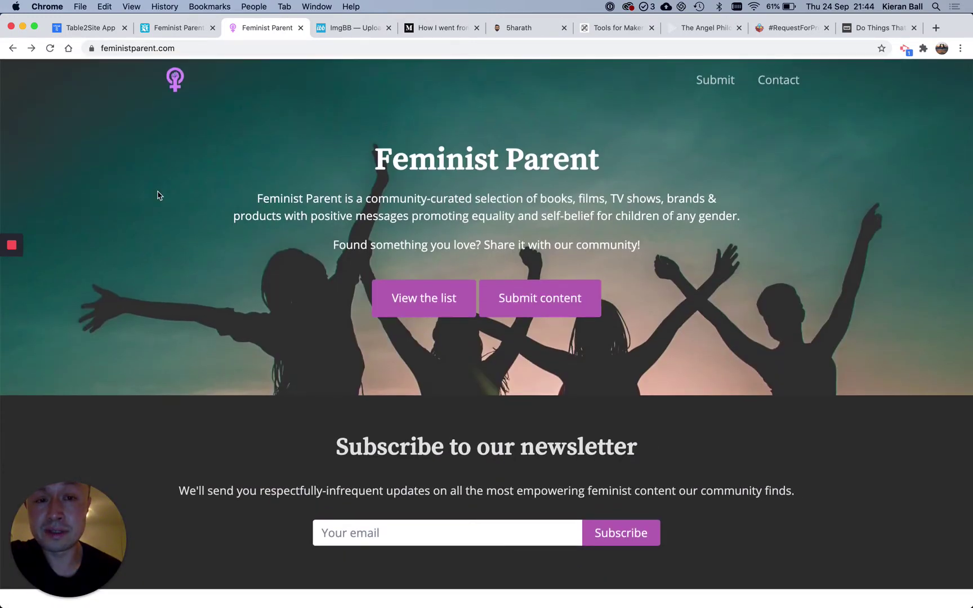
pyautogui.scroll(-10, 158, 196)
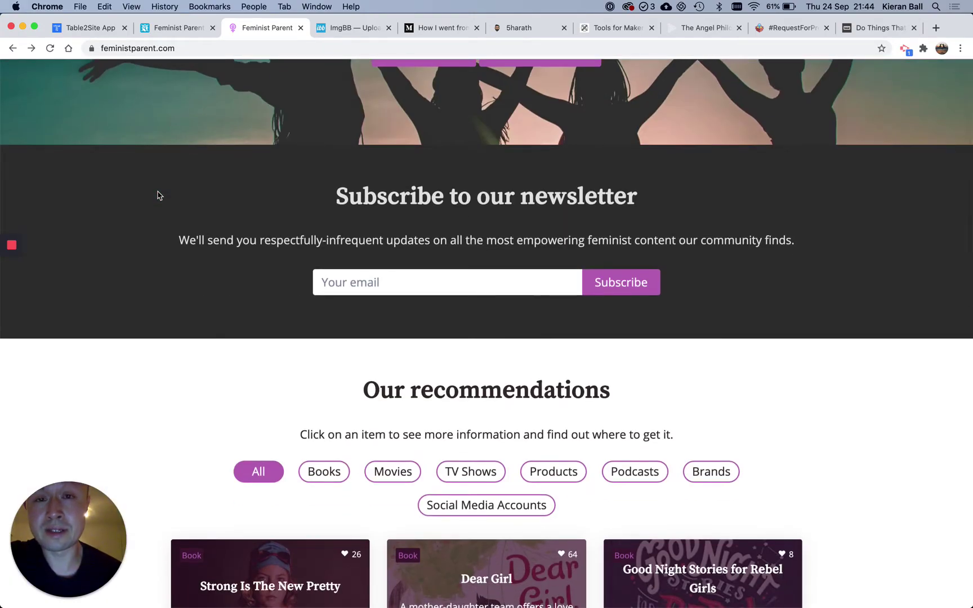
pyautogui.scroll(-10, 148, 225)
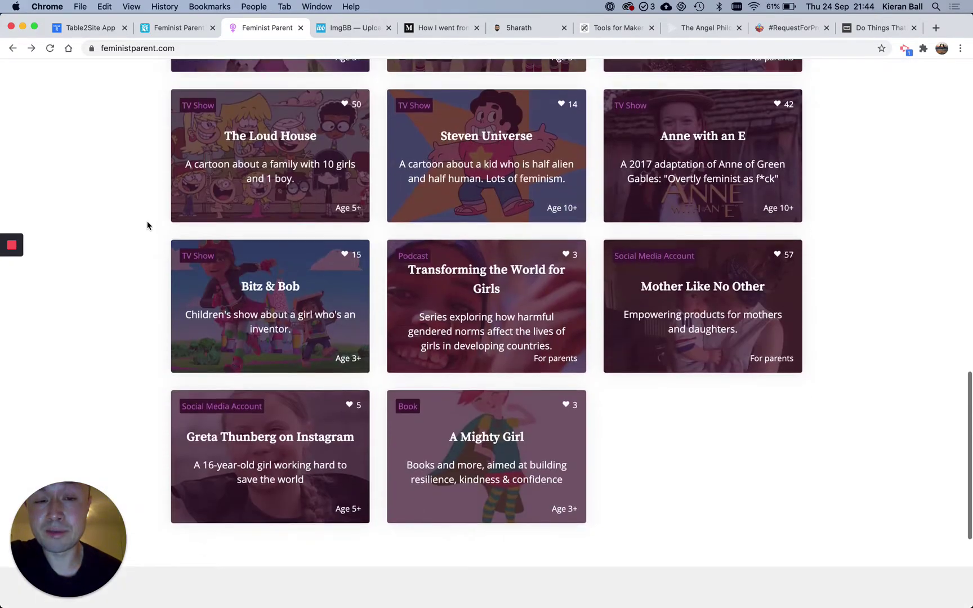
pyautogui.scroll(3, 148, 225)
pyautogui.scroll(10, 148, 226)
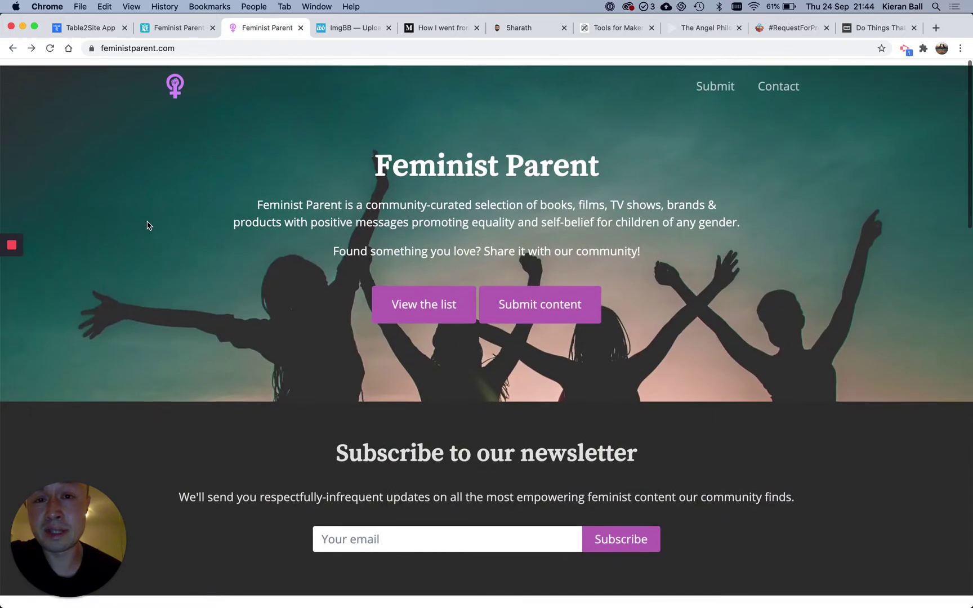
pyautogui.click(162, 29)
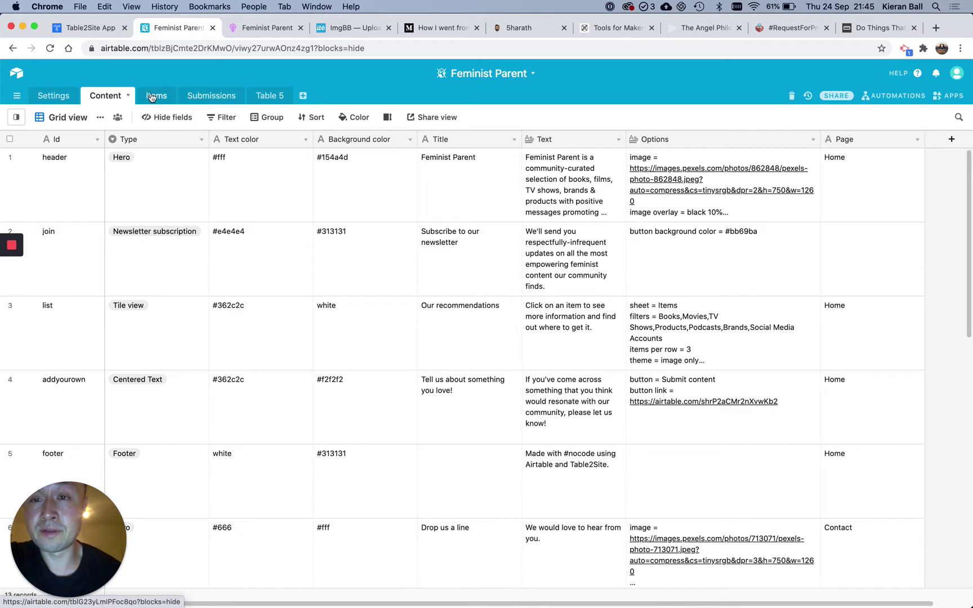
# - Review the Settings table's fp-logo.png logo, Submit/Contact menu, #bb69ba buttons and custom CSS
pyautogui.click(52, 97)
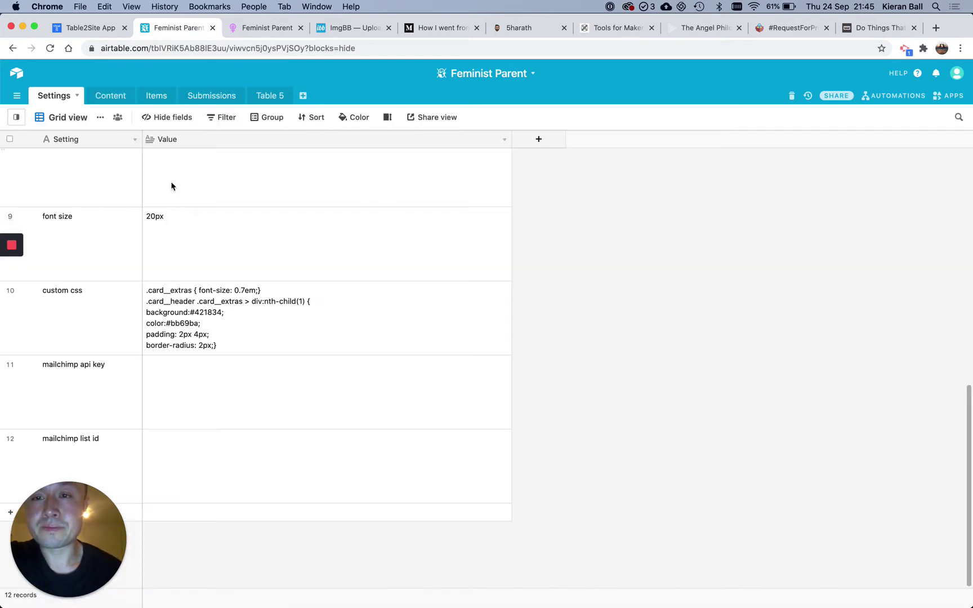
pyautogui.scroll(10, 172, 186)
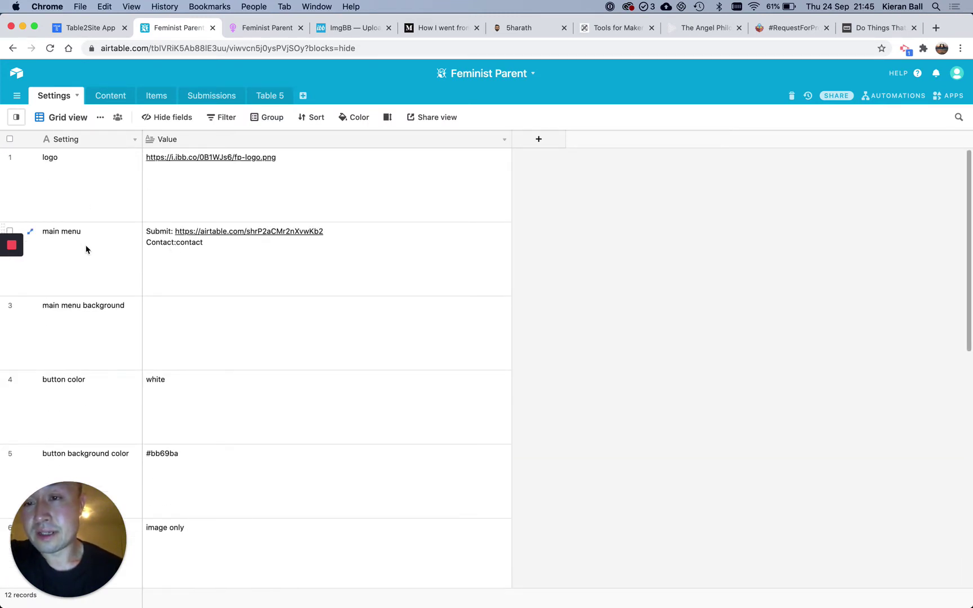
pyautogui.scroll(-1, 87, 249)
pyautogui.scroll(1, 88, 236)
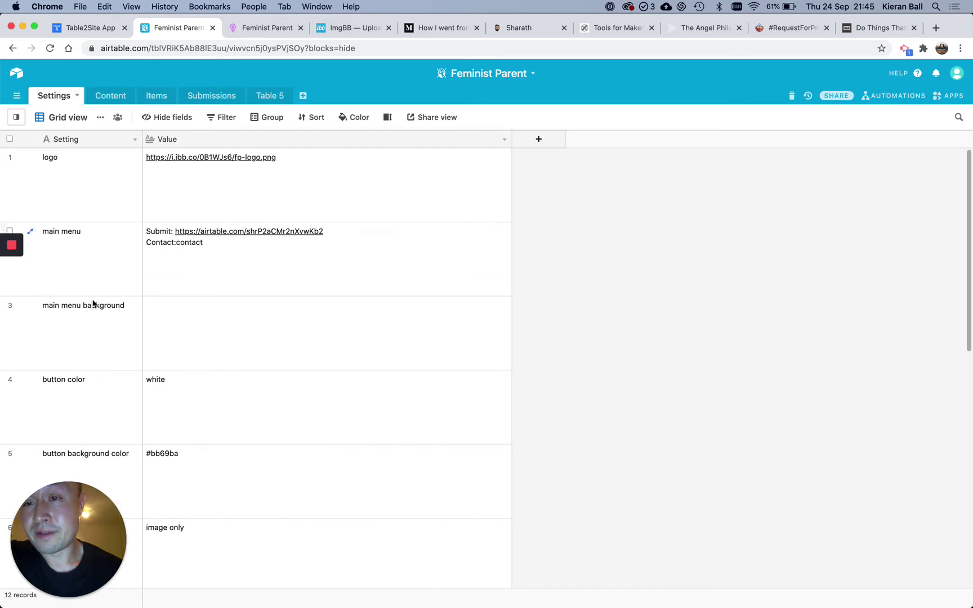
pyautogui.scroll(-3, 84, 272)
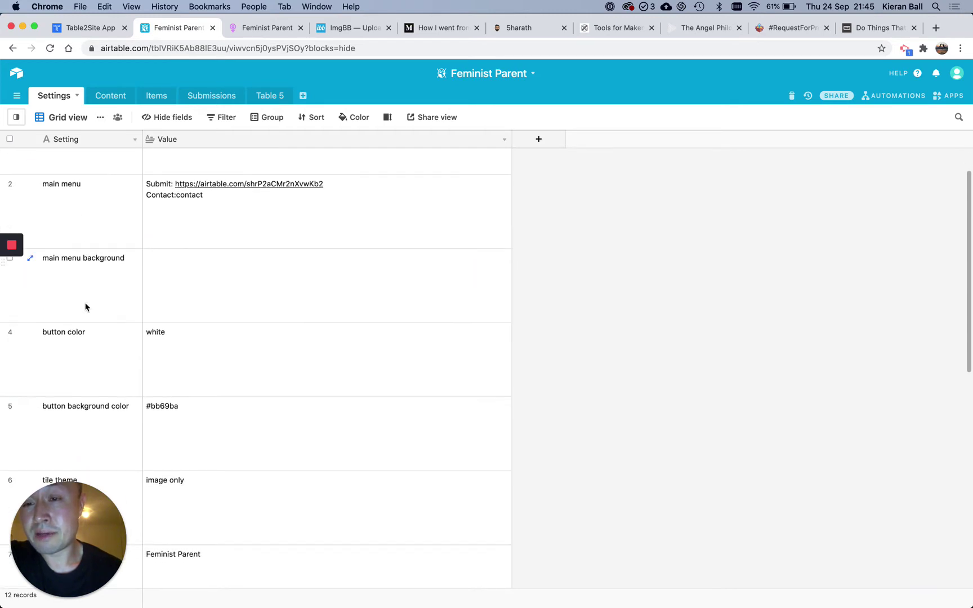
pyautogui.scroll(-2, 87, 361)
pyautogui.scroll(4, 94, 369)
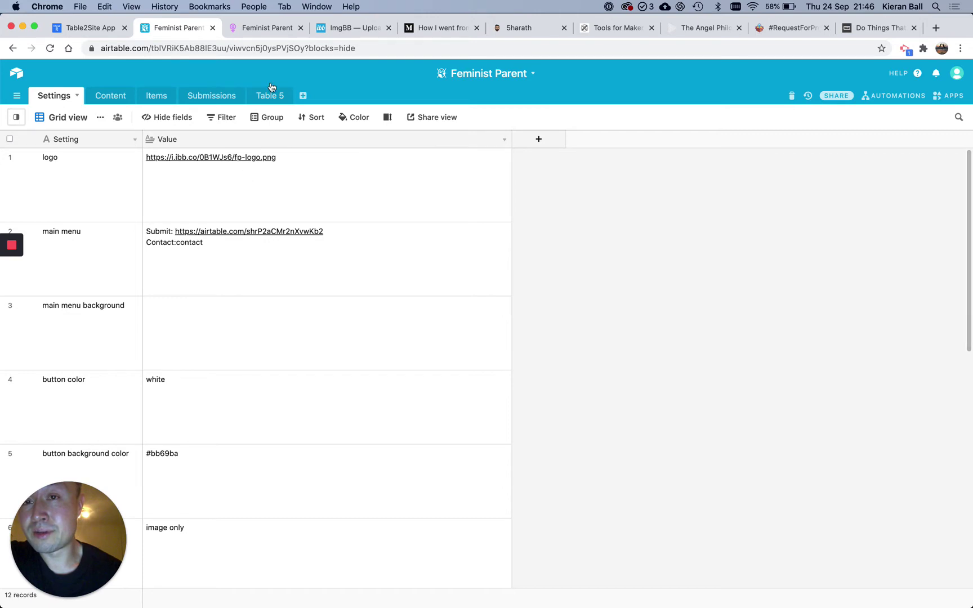
pyautogui.click(254, 28)
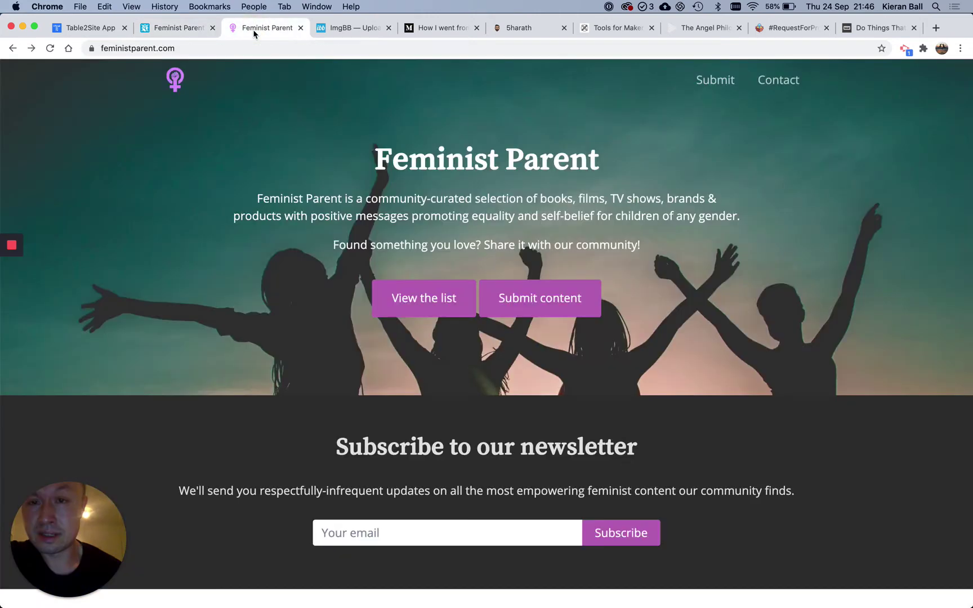
pyautogui.click(177, 29)
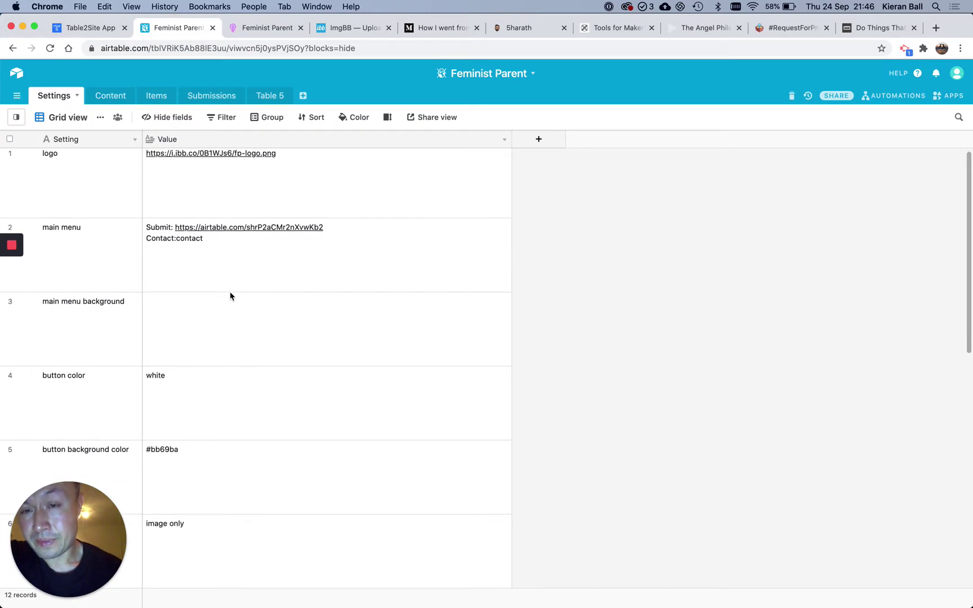
pyautogui.scroll(-1, 228, 290)
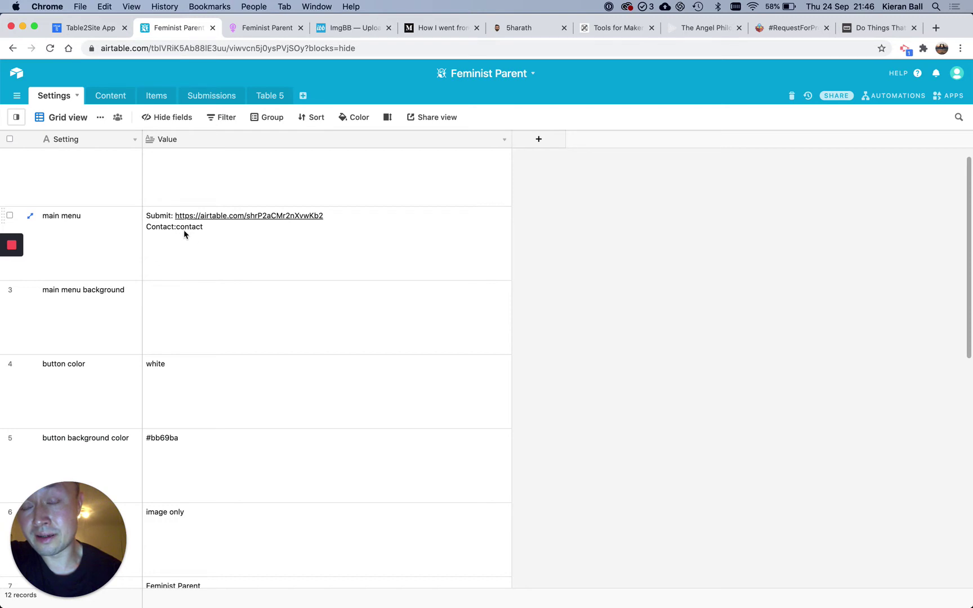
pyautogui.scroll(-3, 192, 253)
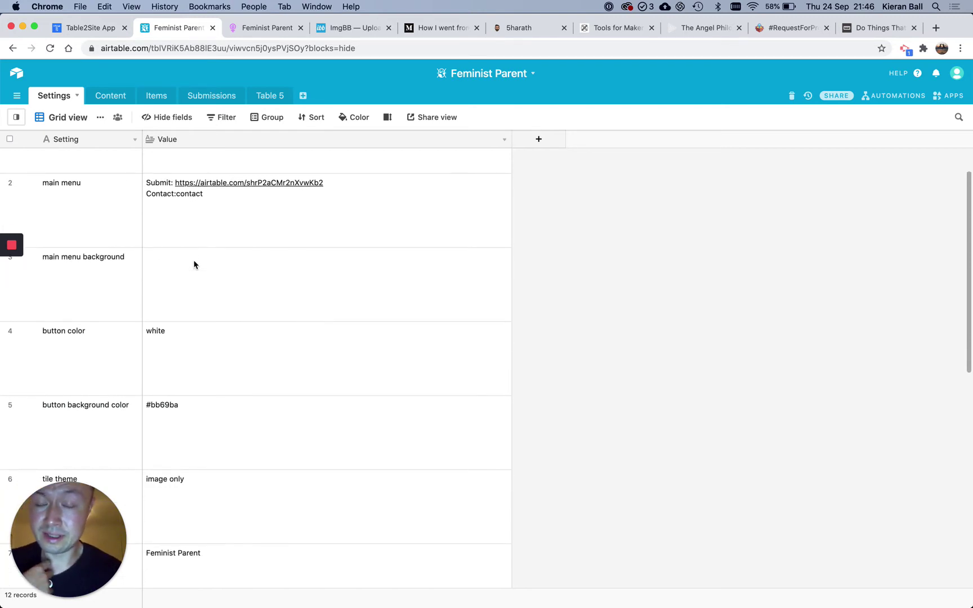
pyautogui.scroll(-1, 124, 272)
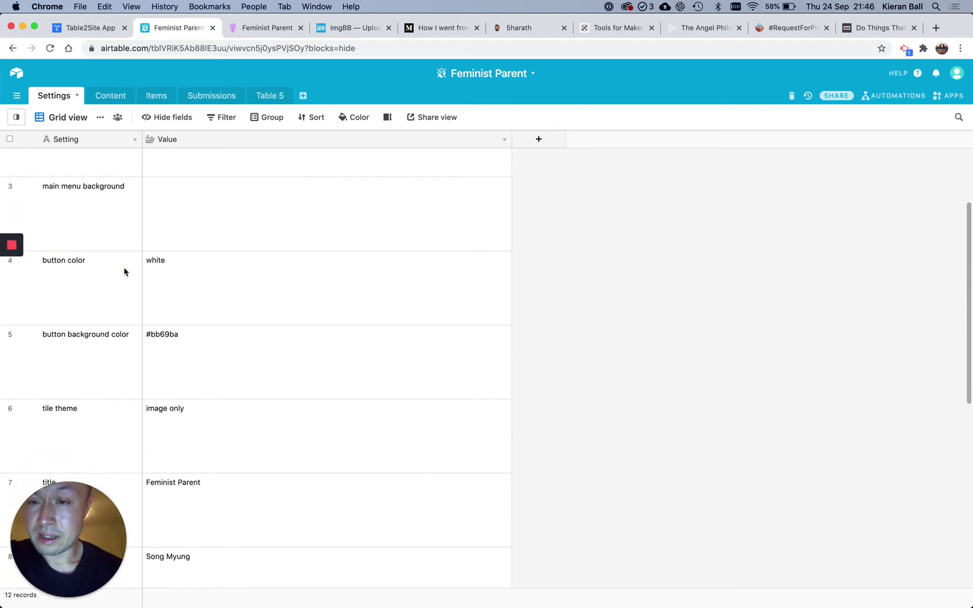
pyautogui.scroll(-2, 124, 272)
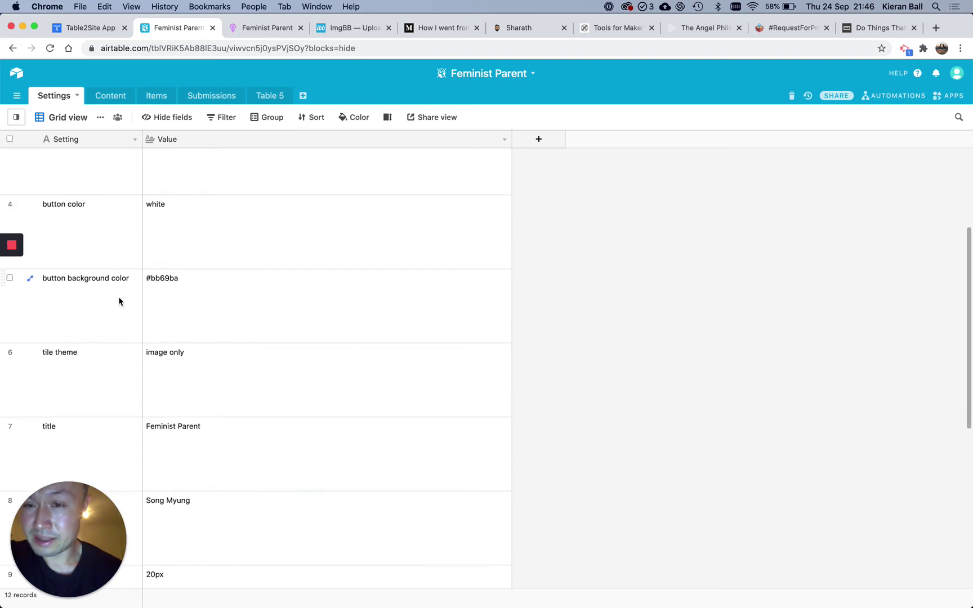
pyautogui.scroll(-3, 81, 238)
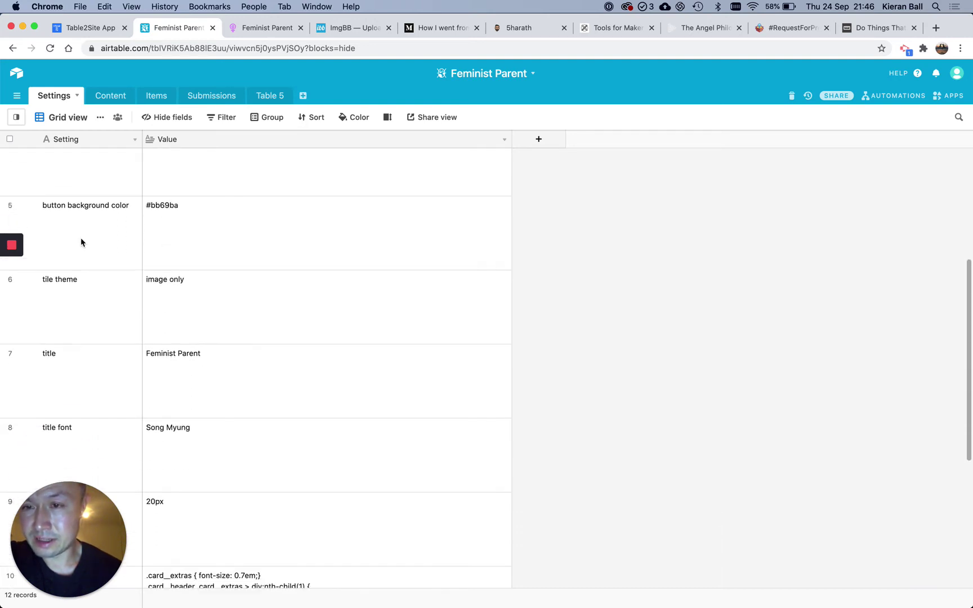
pyautogui.scroll(-4, 81, 241)
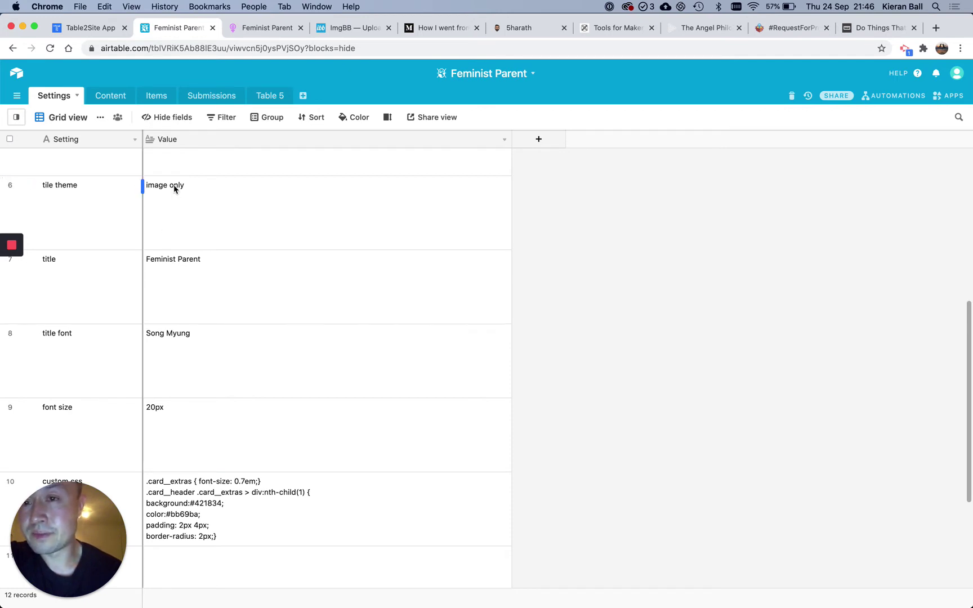
pyautogui.scroll(-1, 101, 200)
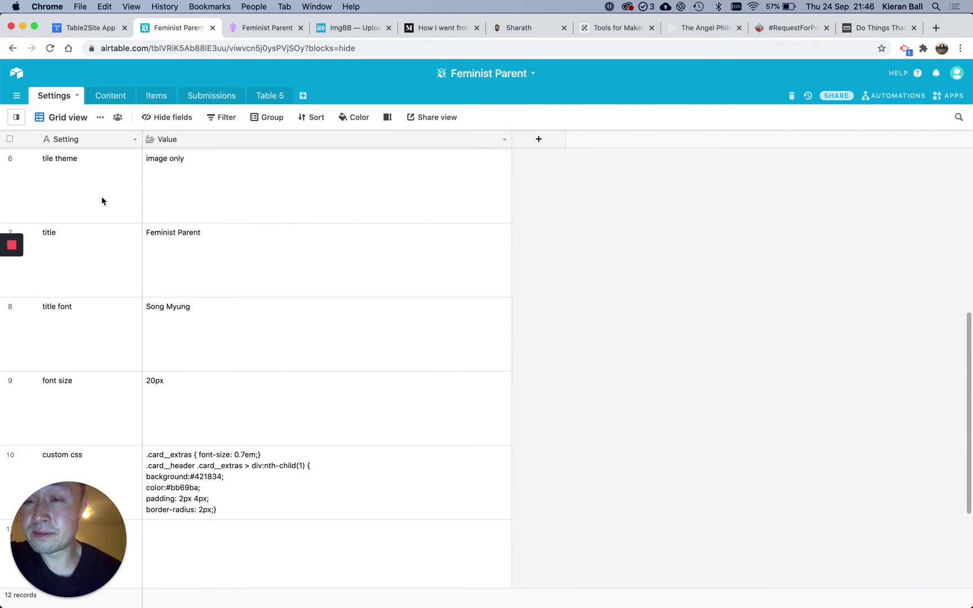
pyautogui.scroll(-3, 100, 227)
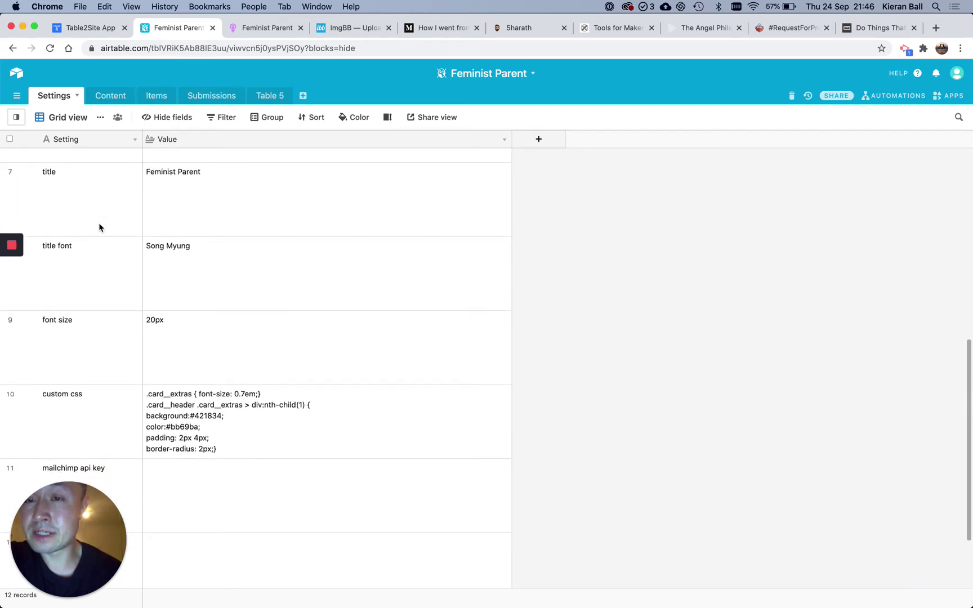
pyautogui.scroll(-4, 99, 227)
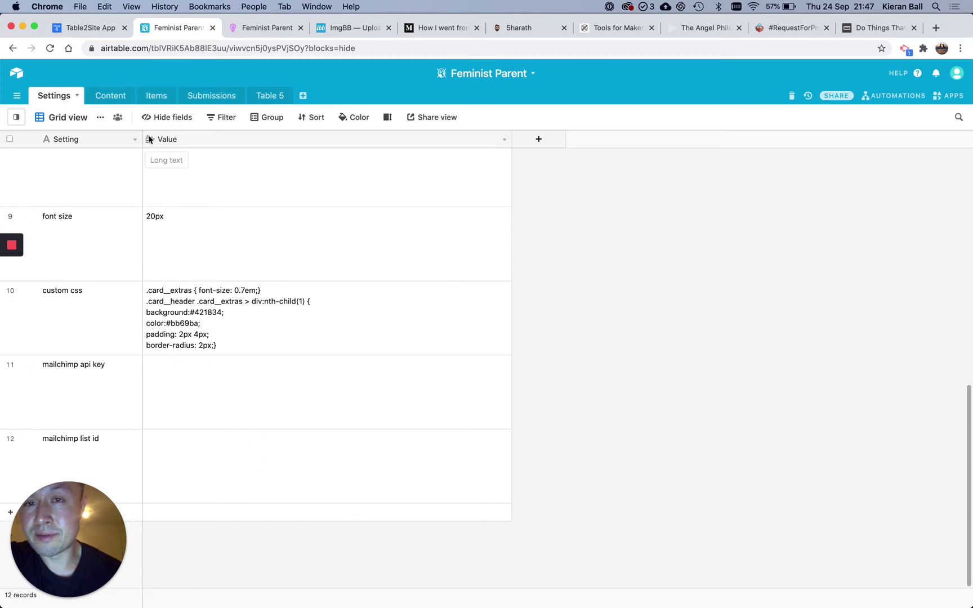
# - Return to the Content table and review its 13 section records for Home, Contact and Thanks
pyautogui.click(107, 97)
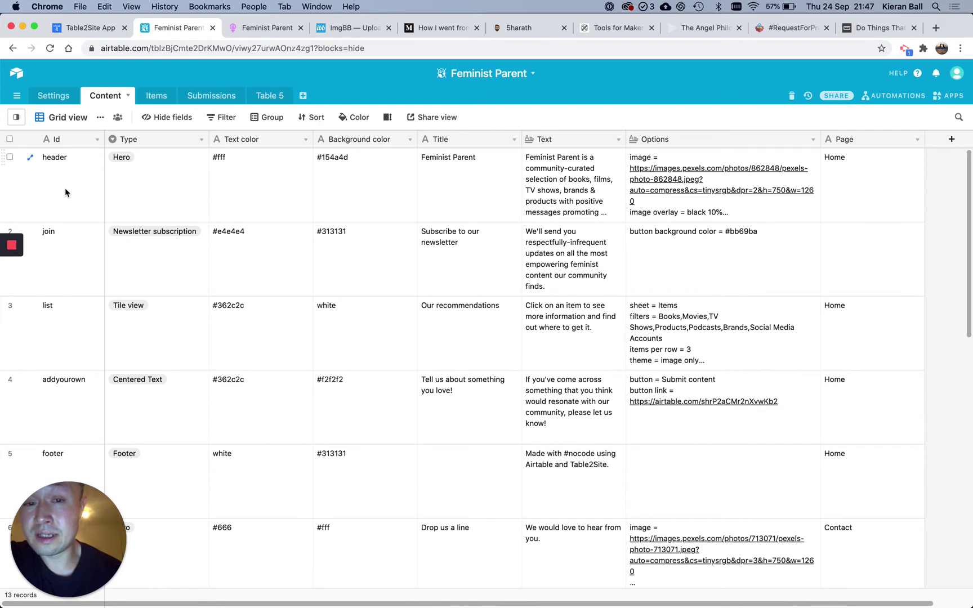
pyautogui.scroll(-1, 66, 190)
pyautogui.scroll(1, 66, 189)
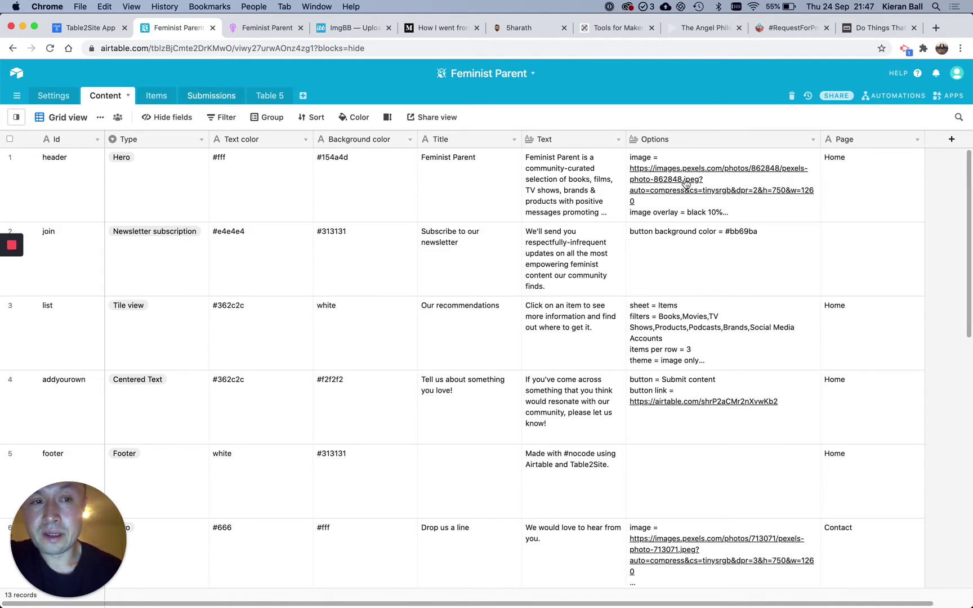
pyautogui.scroll(-4, 861, 182)
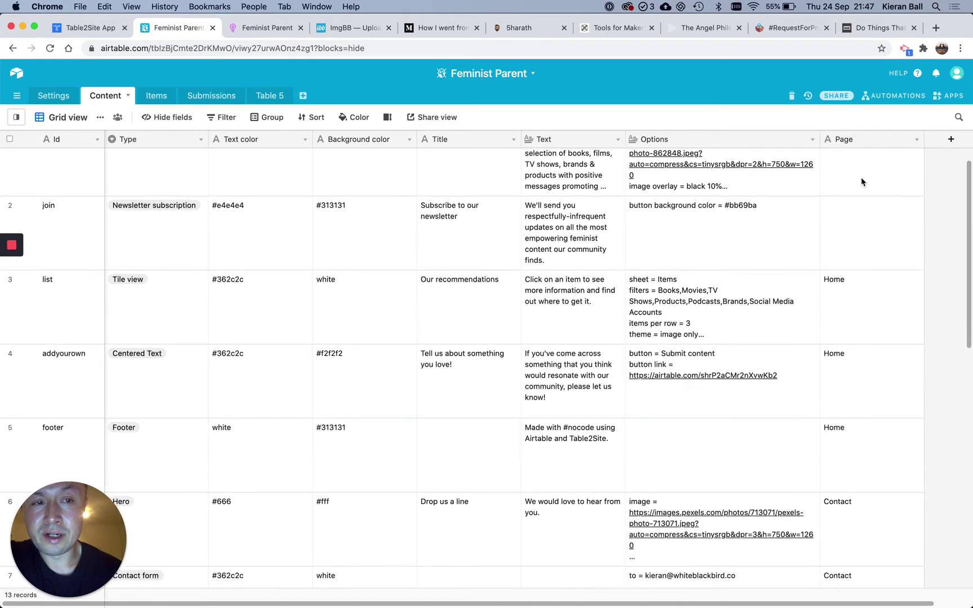
pyautogui.scroll(-5, 861, 182)
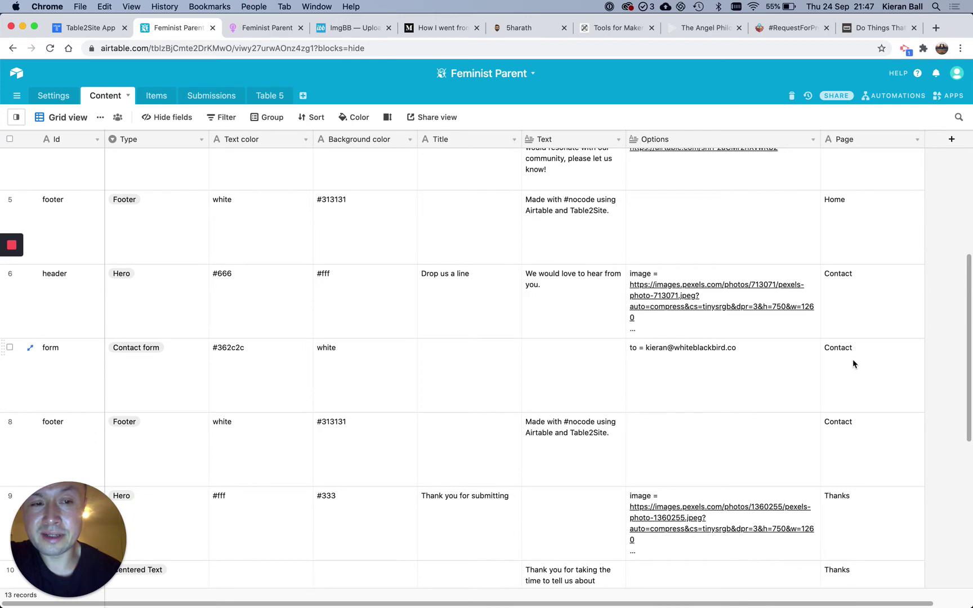
pyautogui.scroll(-3, 852, 362)
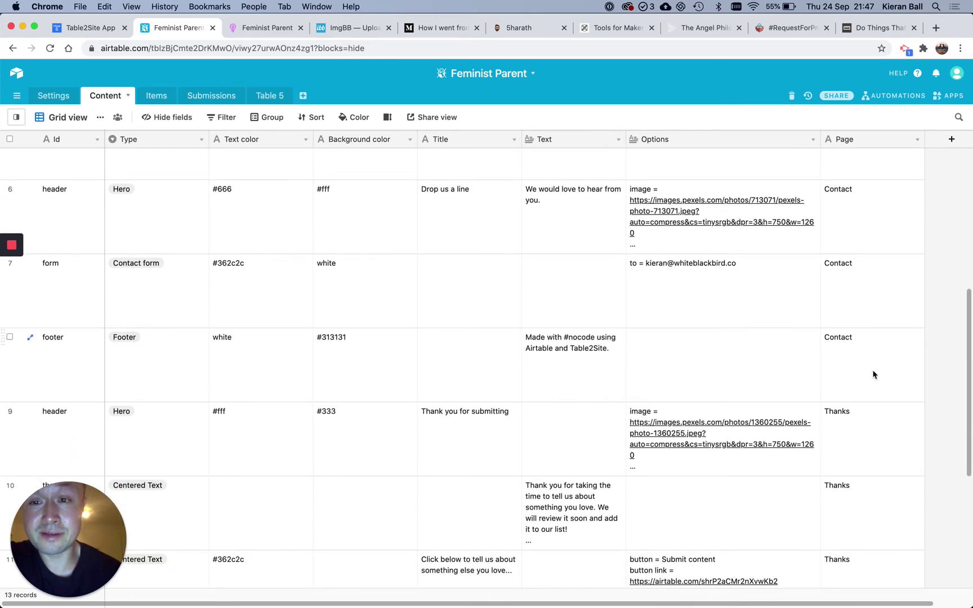
pyautogui.scroll(-3, 872, 369)
pyautogui.scroll(-5, 862, 340)
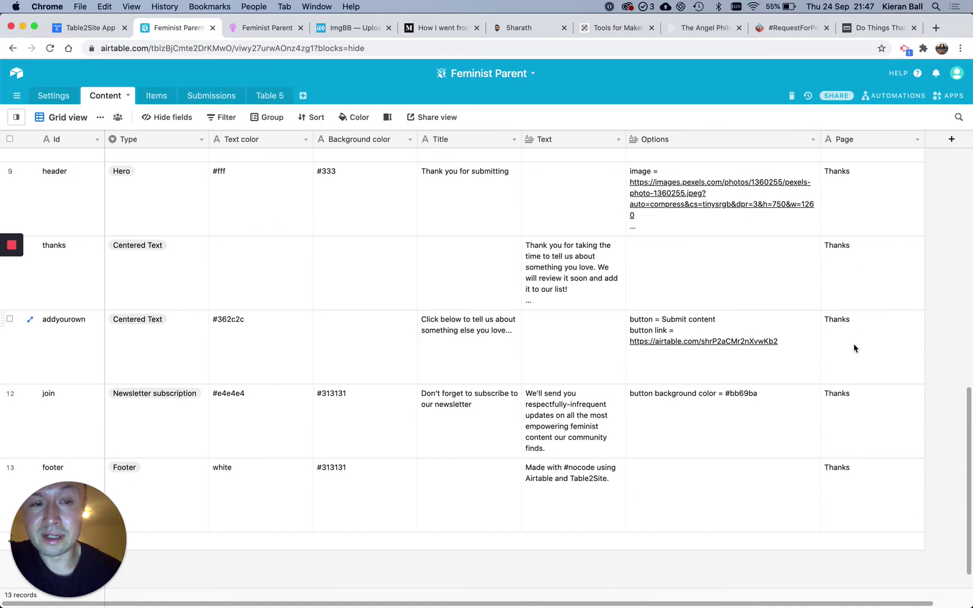
pyautogui.scroll(3, 843, 485)
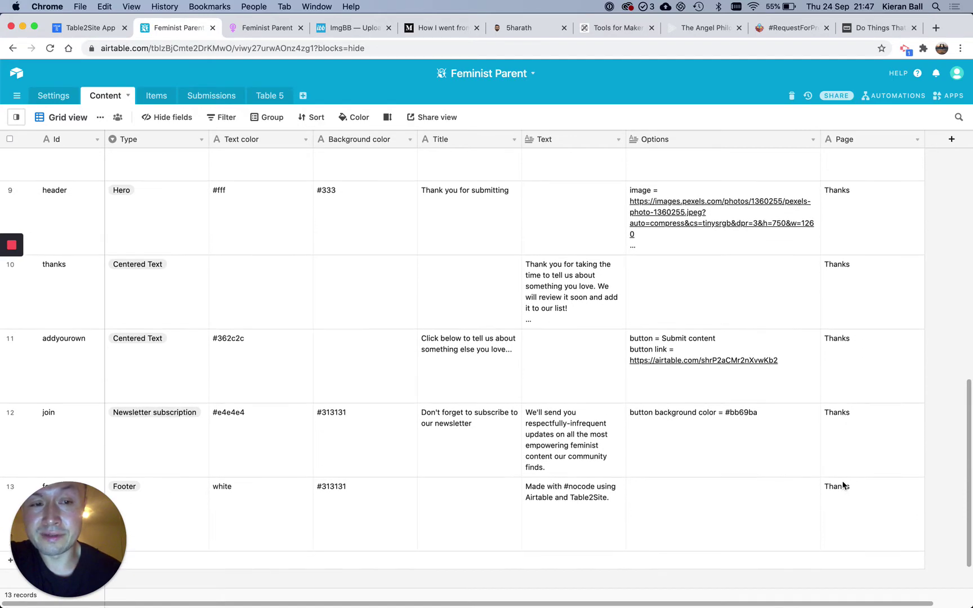
pyautogui.scroll(10, 457, 373)
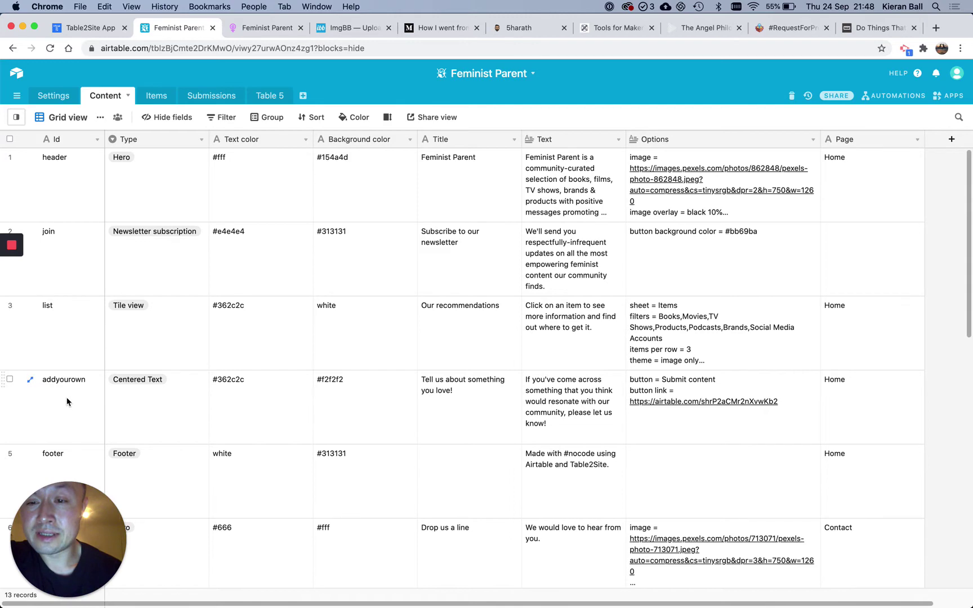
pyautogui.scroll(-1, 70, 376)
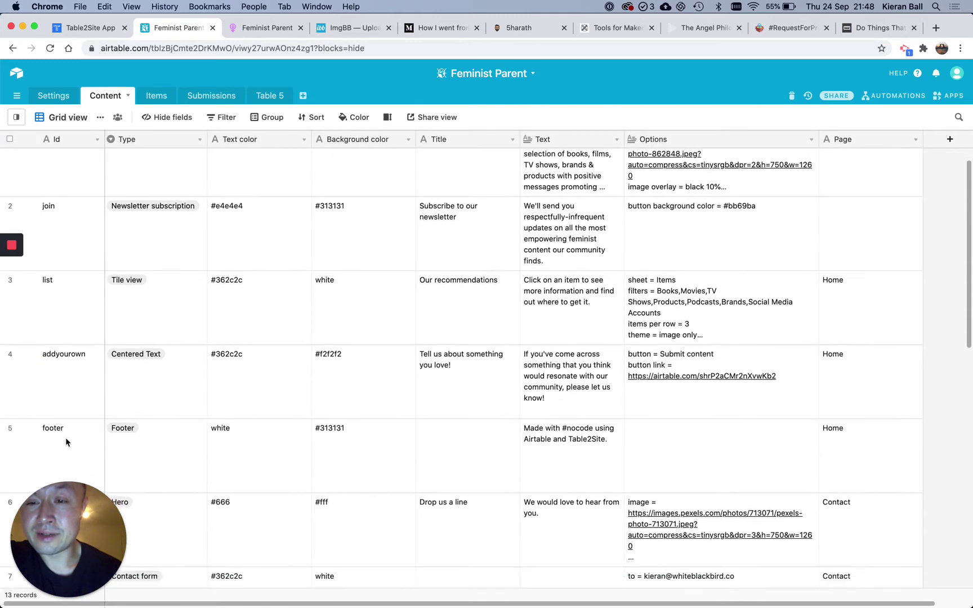
pyautogui.click(259, 29)
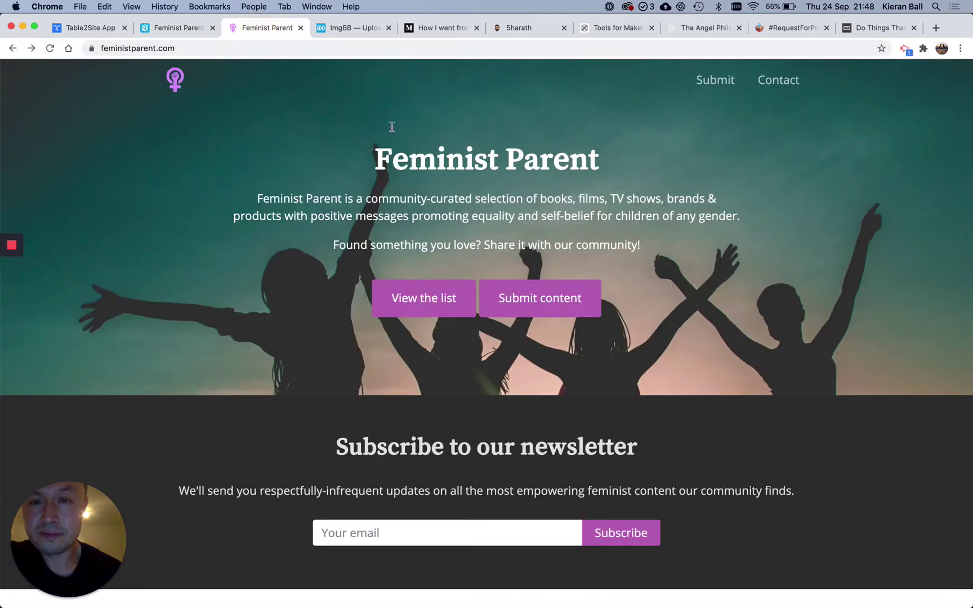
pyautogui.scroll(-3, 262, 199)
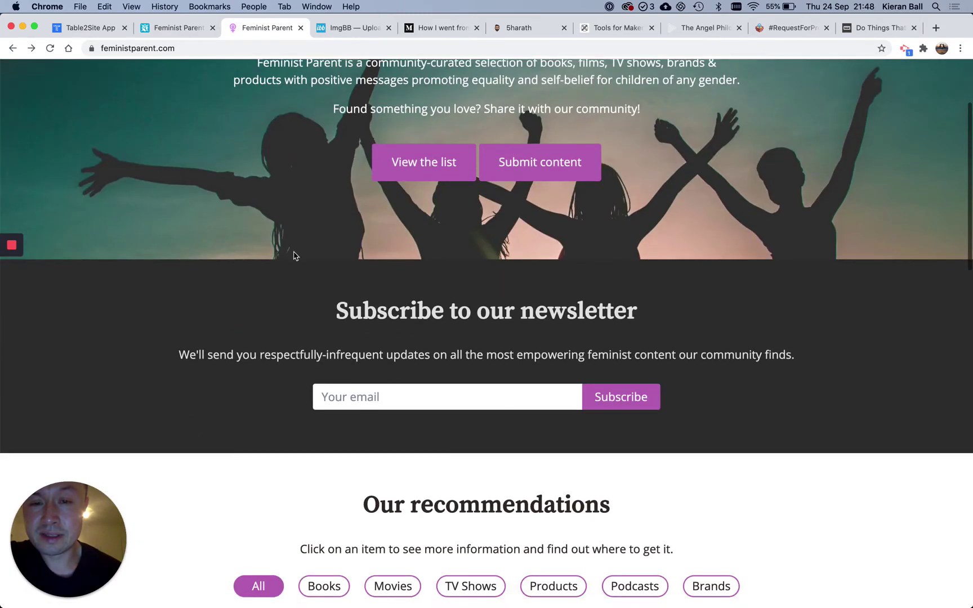
pyautogui.scroll(-6, 256, 322)
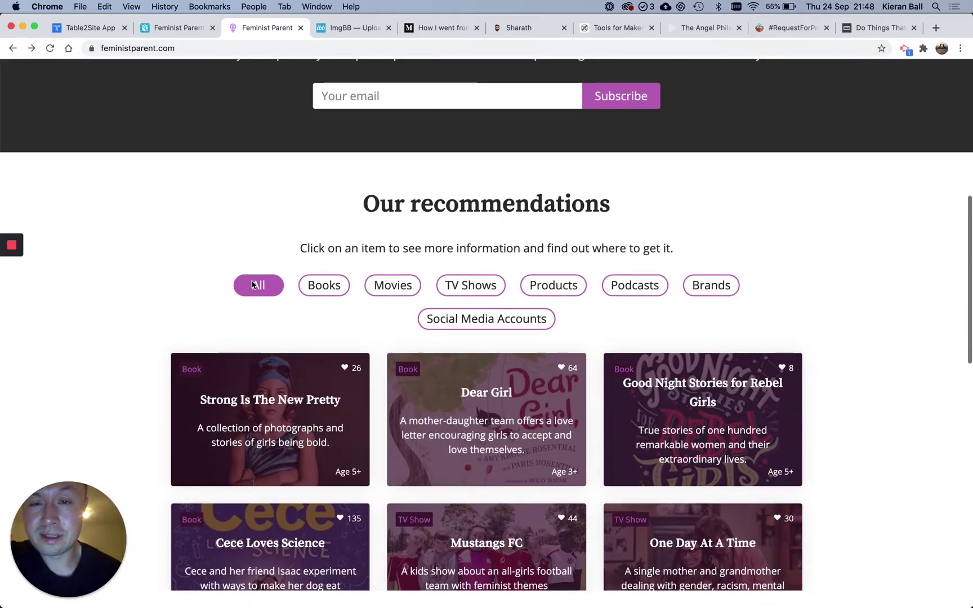
pyautogui.scroll(-15, 433, 456)
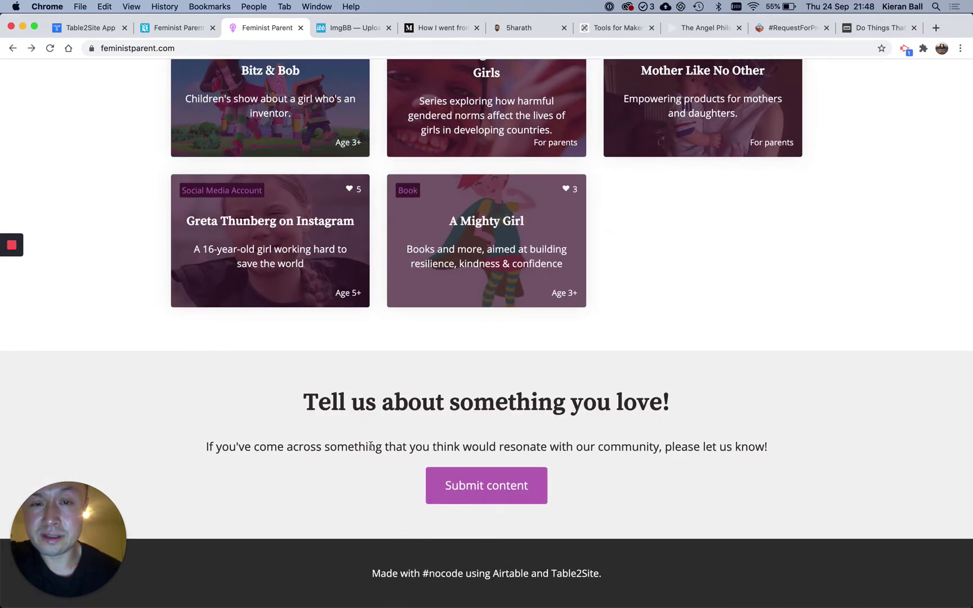
pyautogui.scroll(15, 371, 447)
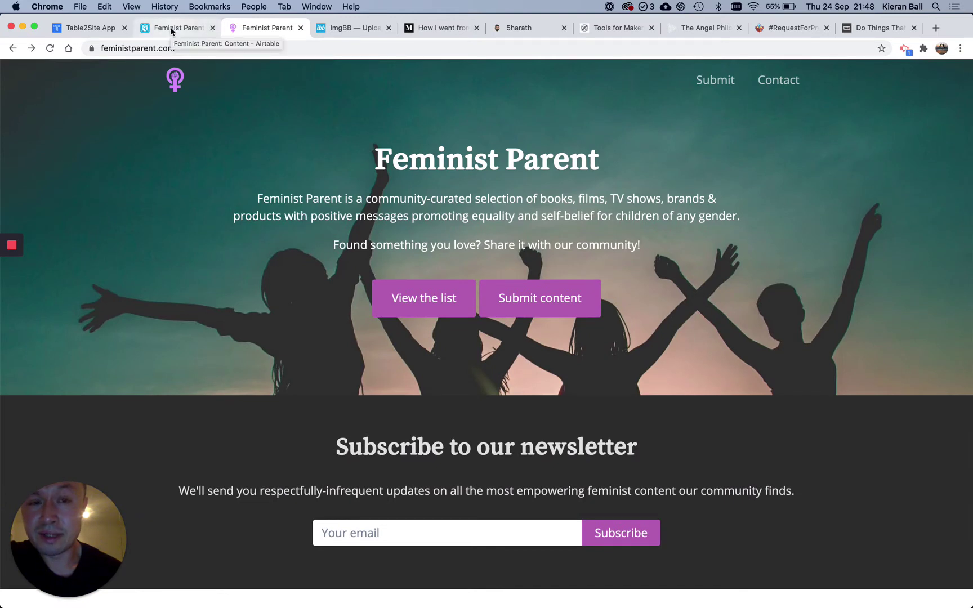
pyautogui.click(770, 88)
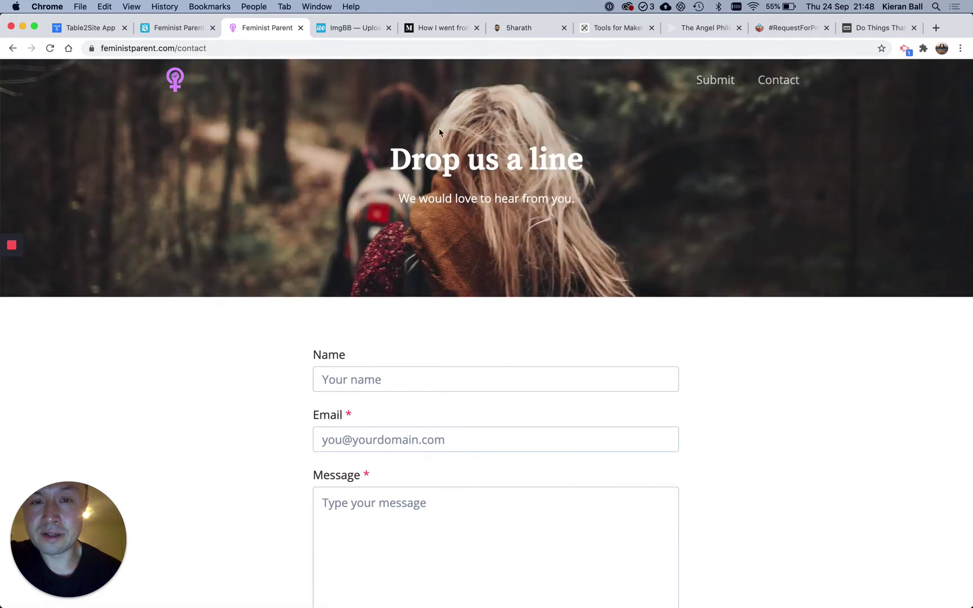
pyautogui.scroll(-5, 272, 221)
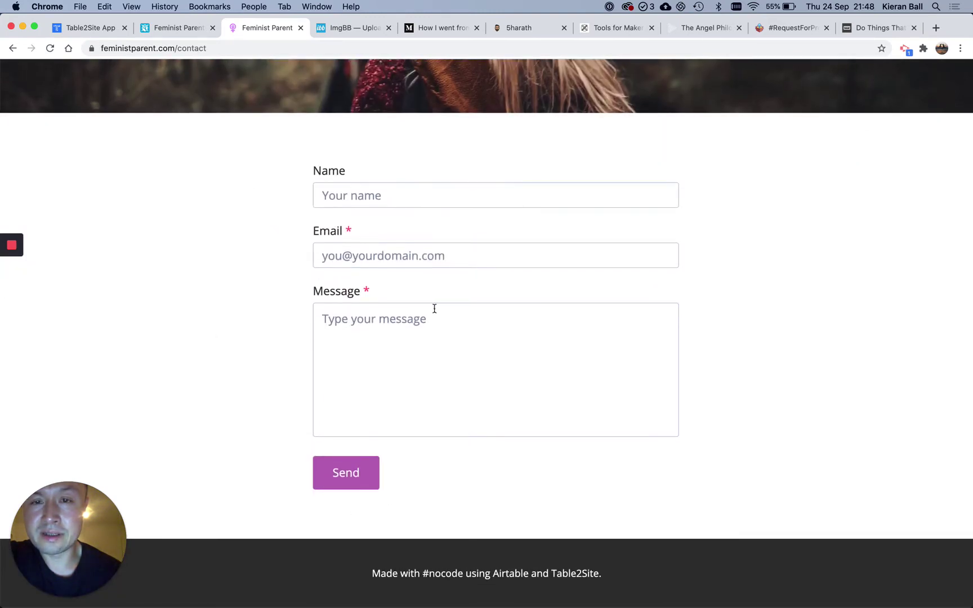
pyautogui.scroll(5, 343, 462)
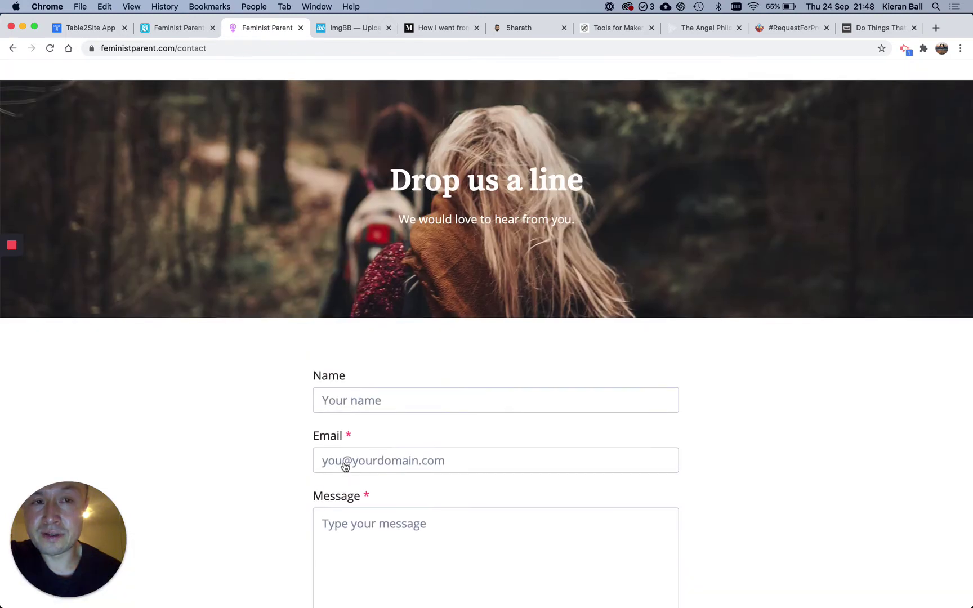
pyautogui.click(13, 48)
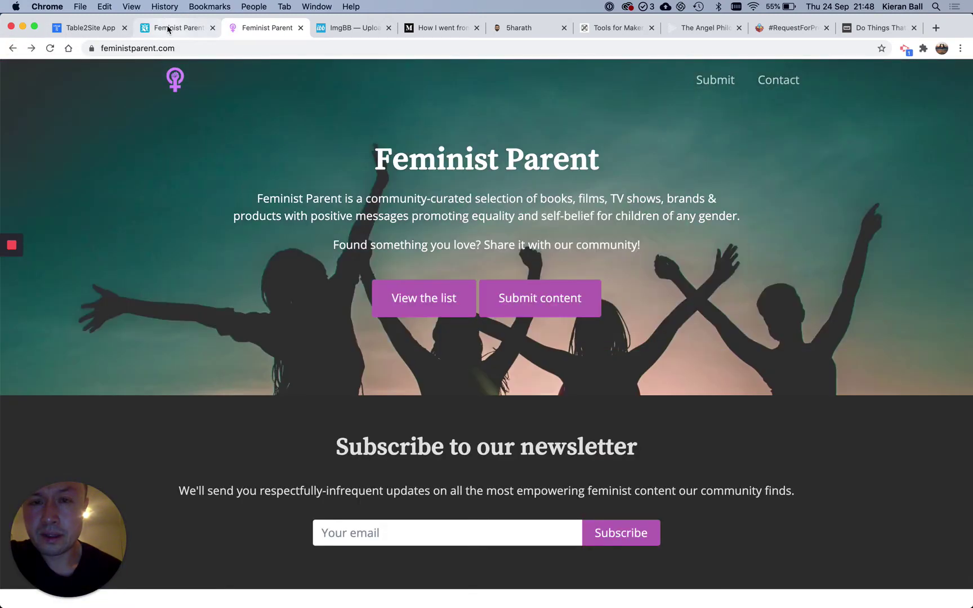
pyautogui.click(168, 29)
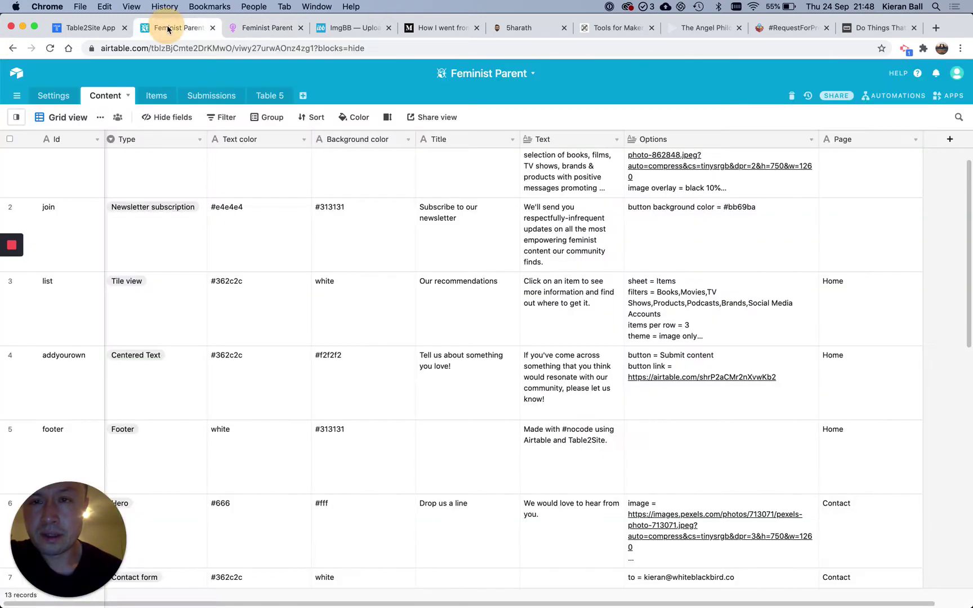
pyautogui.scroll(1, 202, 299)
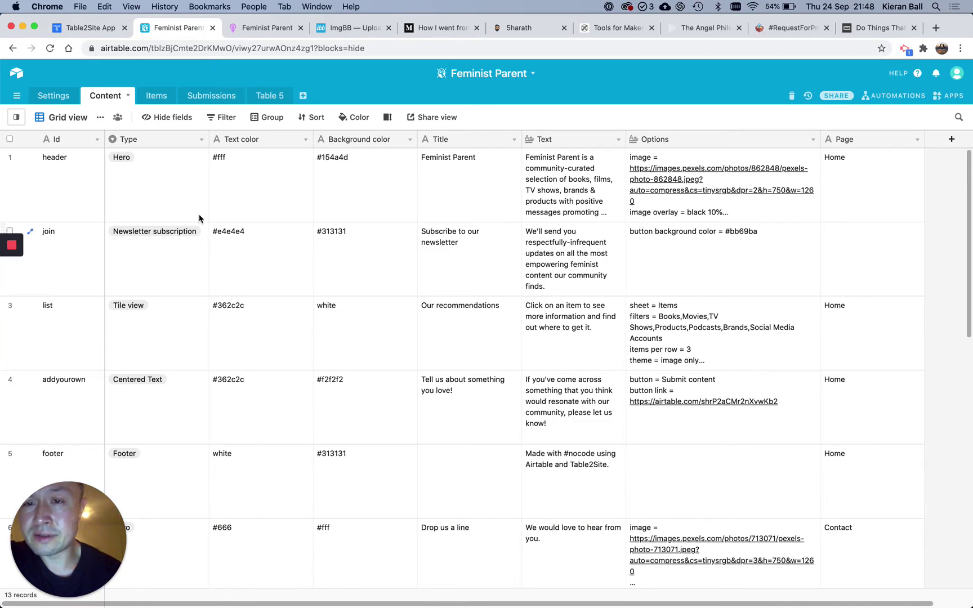
pyautogui.click(200, 169)
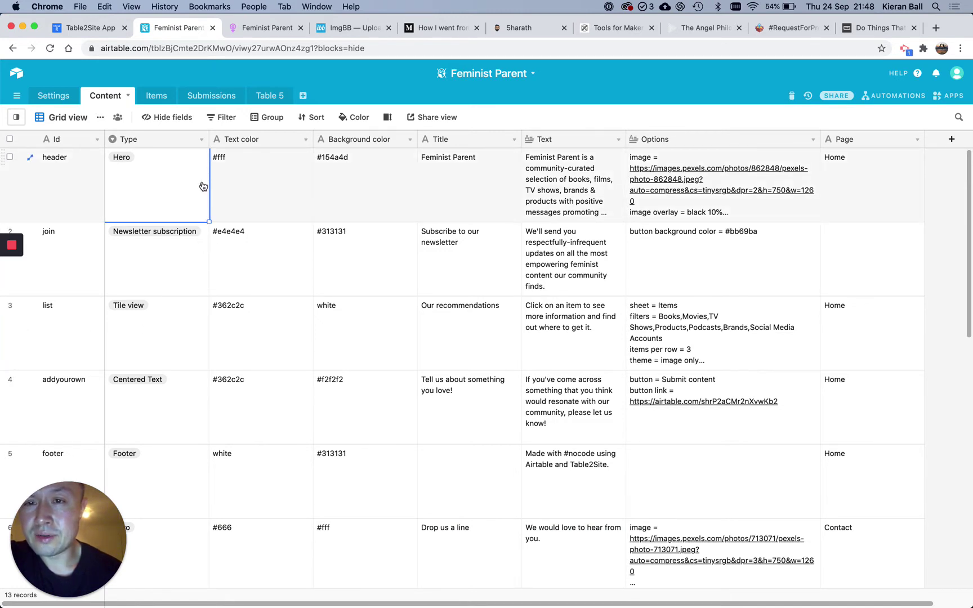
pyautogui.click(203, 186)
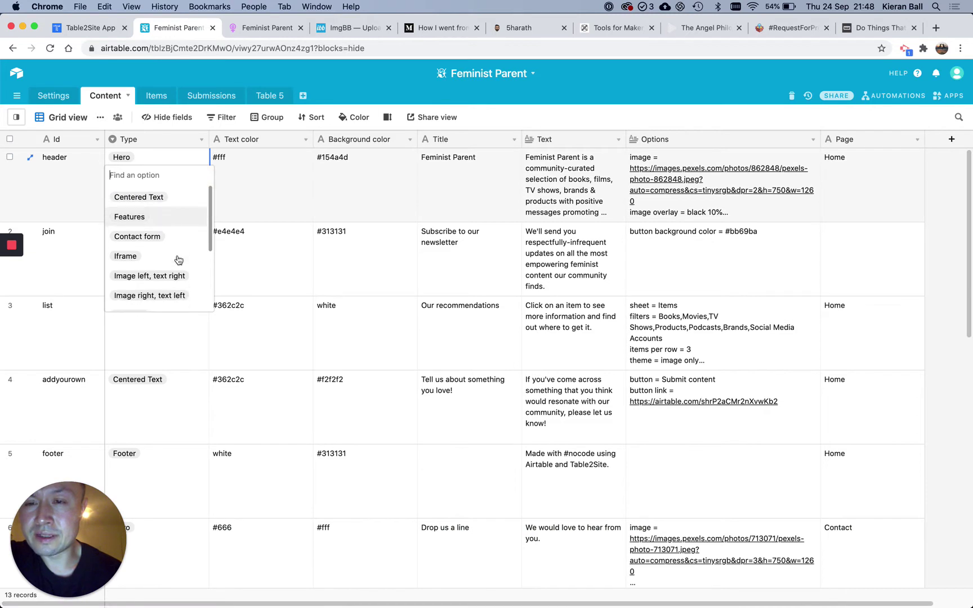
pyautogui.scroll(-3, 179, 259)
pyautogui.scroll(5, 179, 260)
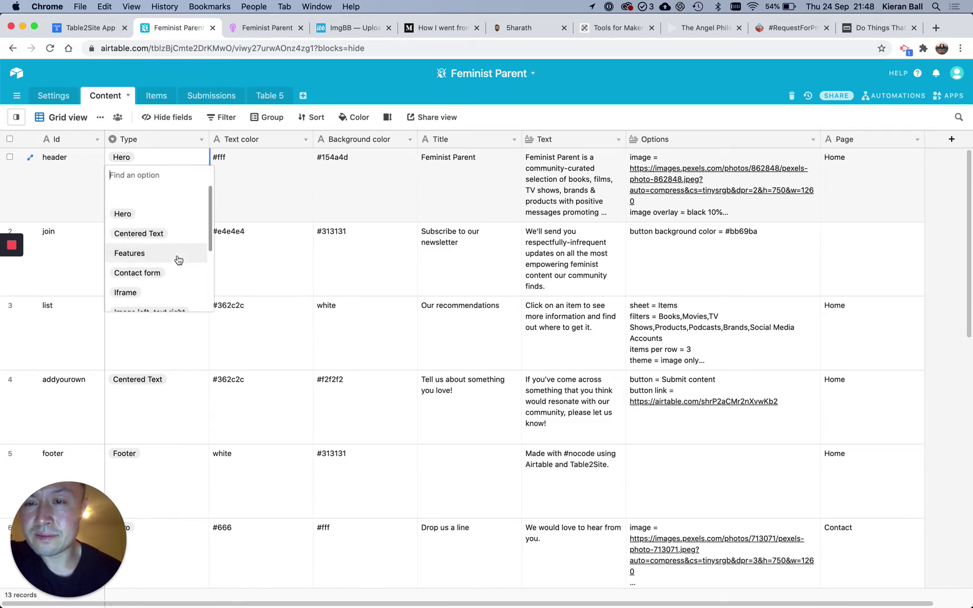
pyautogui.click(161, 341)
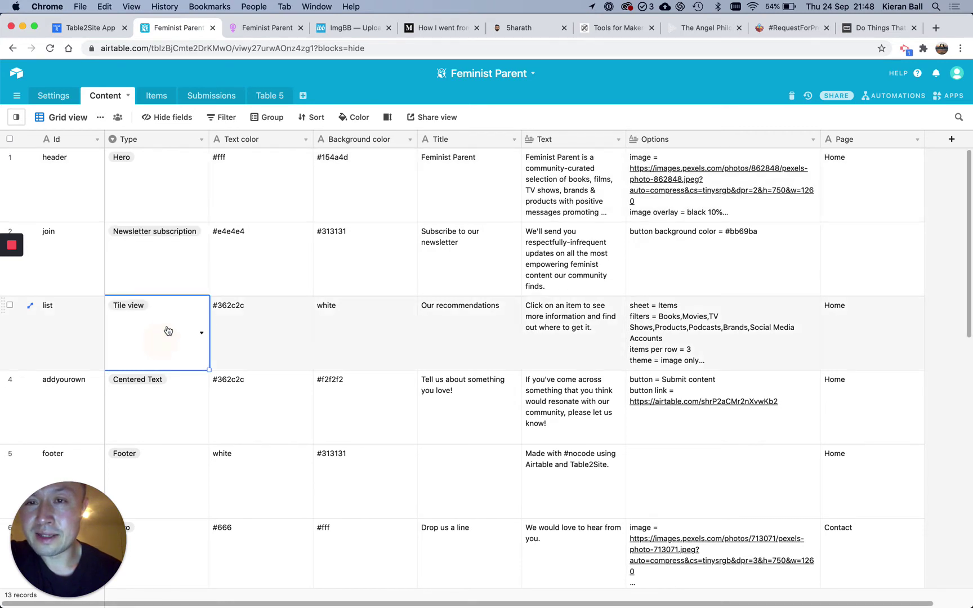
pyautogui.click(245, 192)
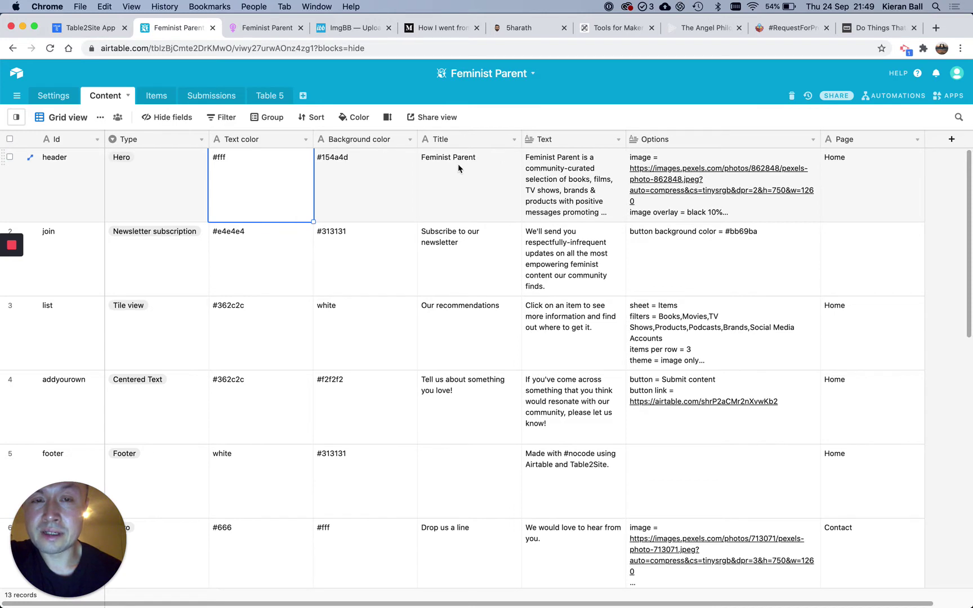
pyautogui.click(554, 207)
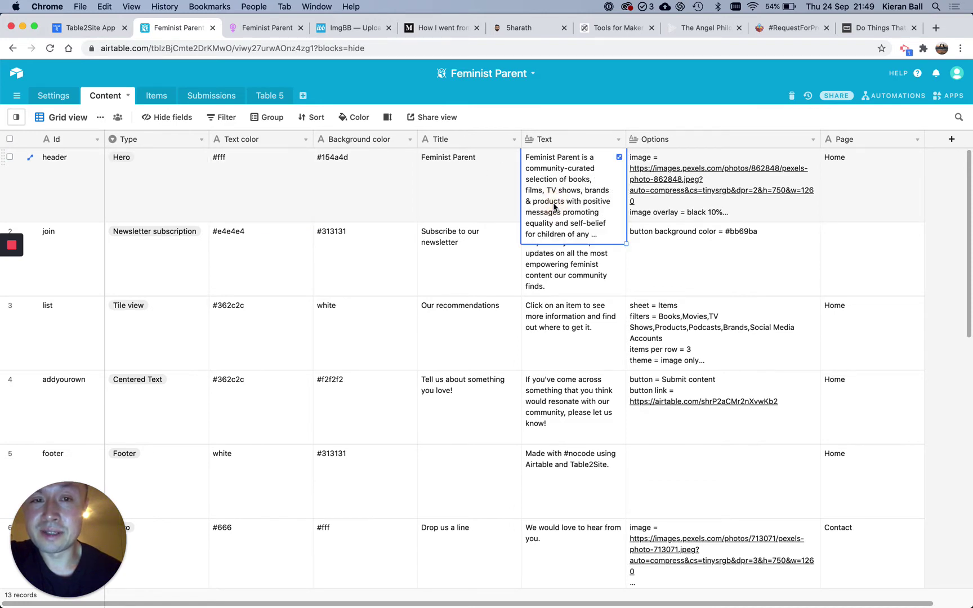
pyautogui.click(482, 187)
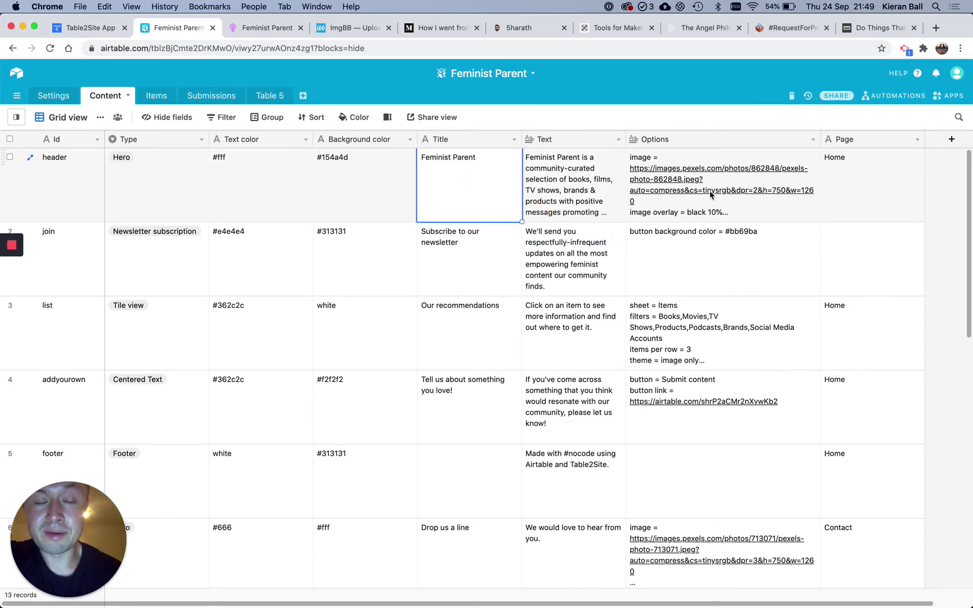
pyautogui.click(800, 162)
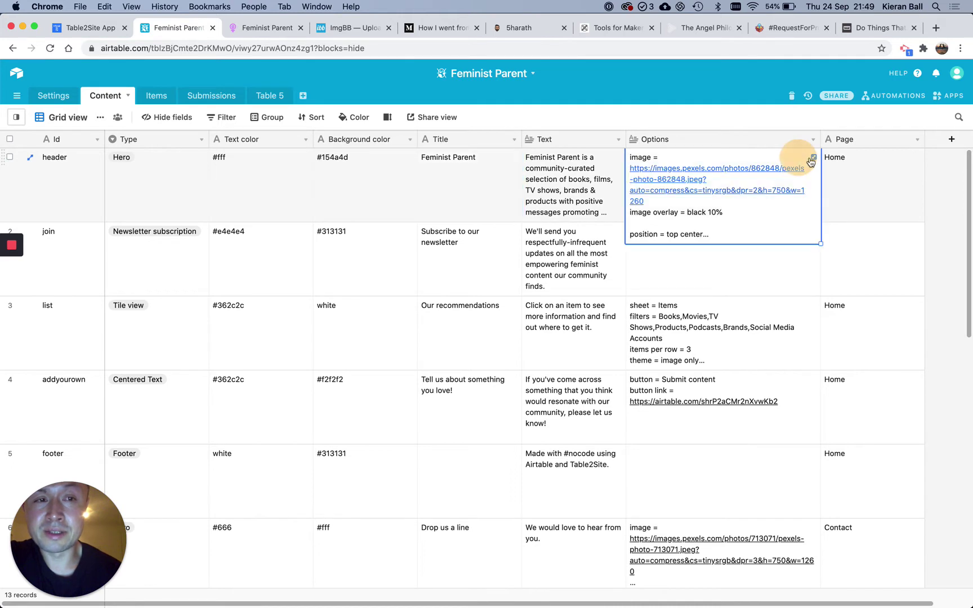
pyautogui.click(813, 158)
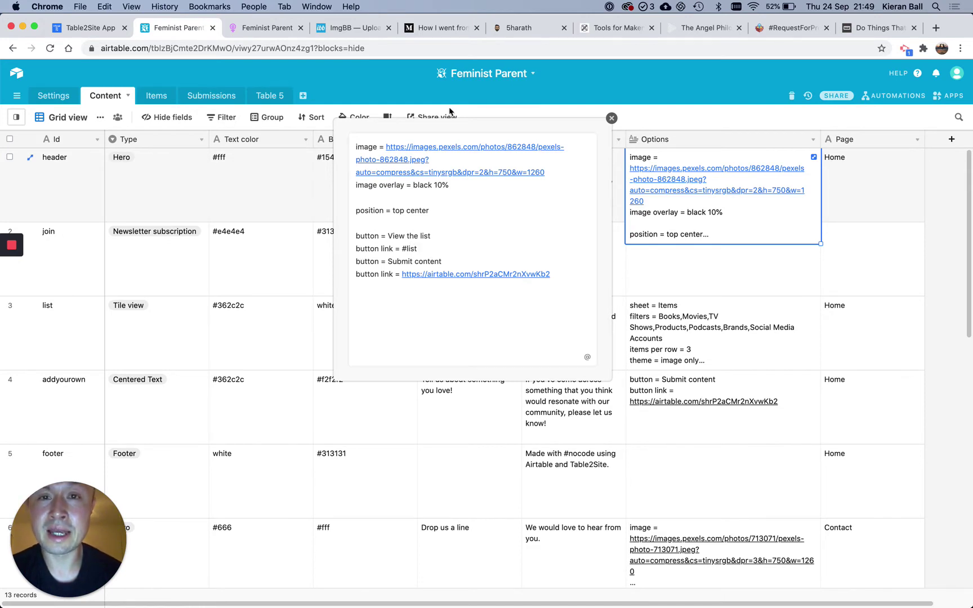
pyautogui.click(275, 29)
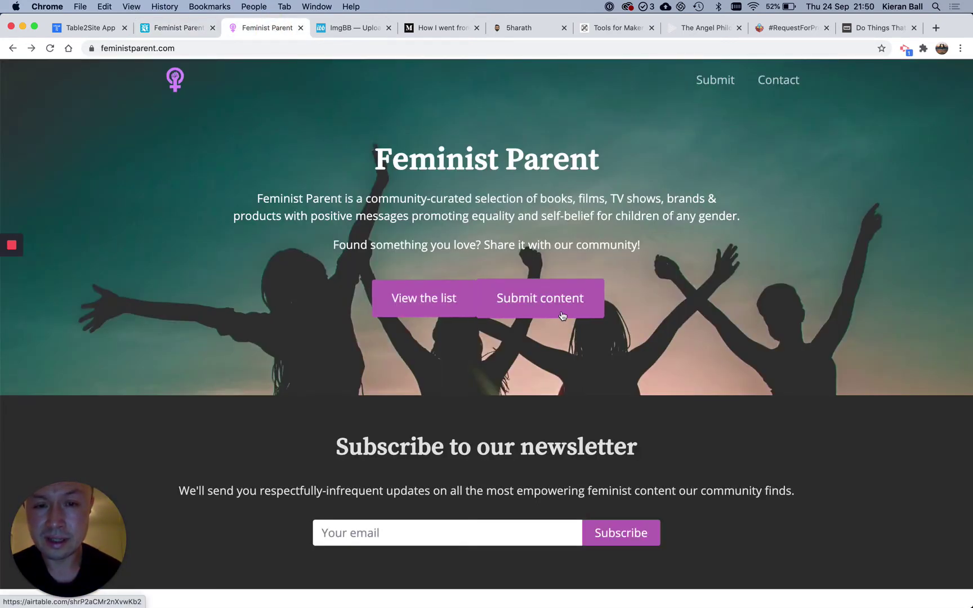
pyautogui.click(178, 28)
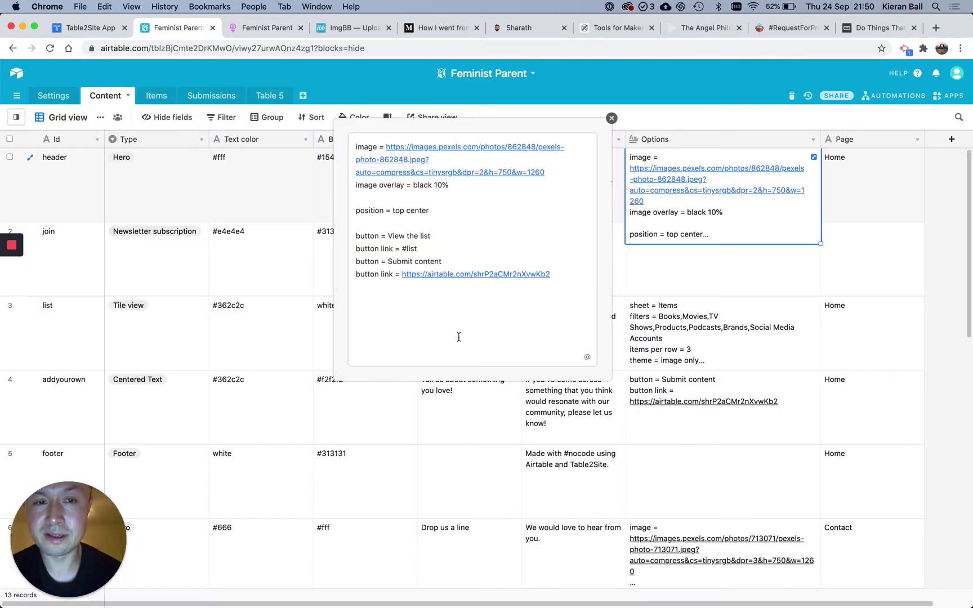
pyautogui.click(896, 265)
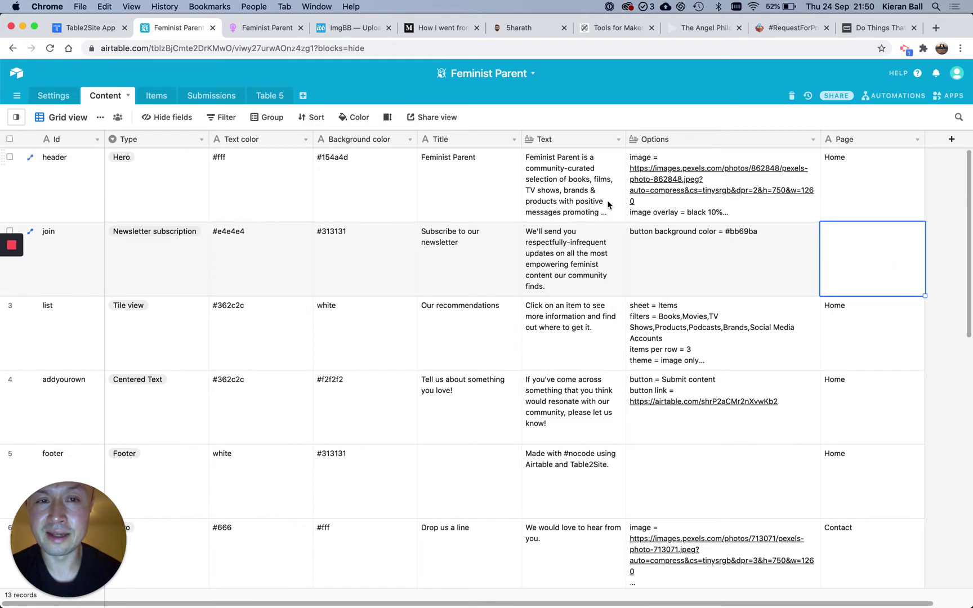
pyautogui.click(70, 280)
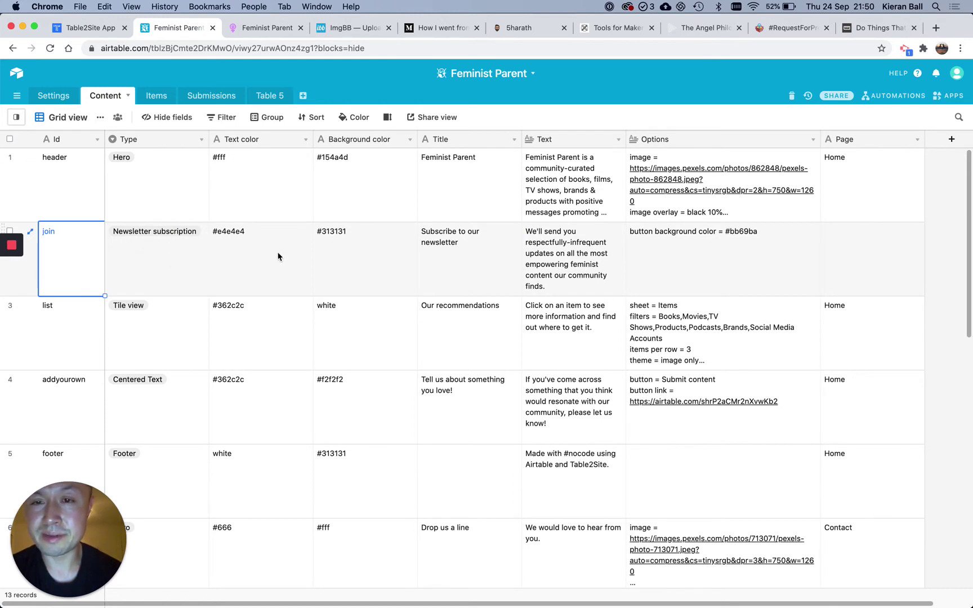
pyautogui.click(466, 259)
pyautogui.click(551, 257)
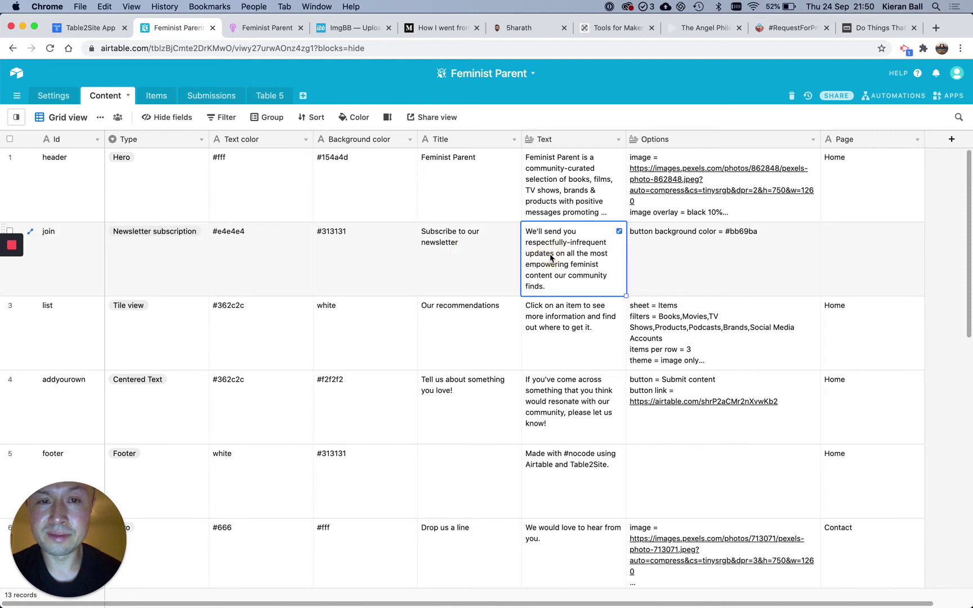
pyautogui.click(695, 249)
pyautogui.scroll(-1, 450, 271)
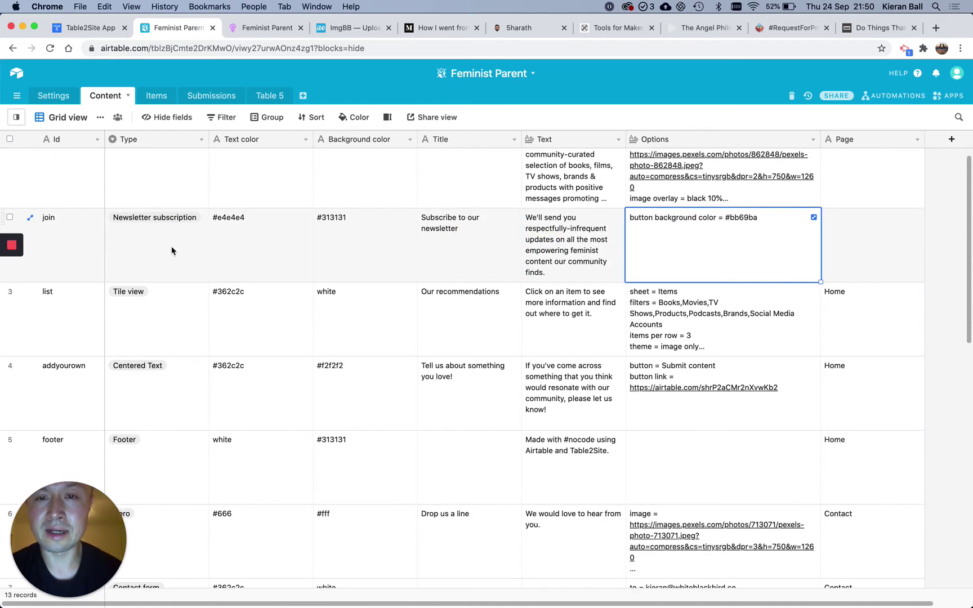
pyautogui.click(262, 35)
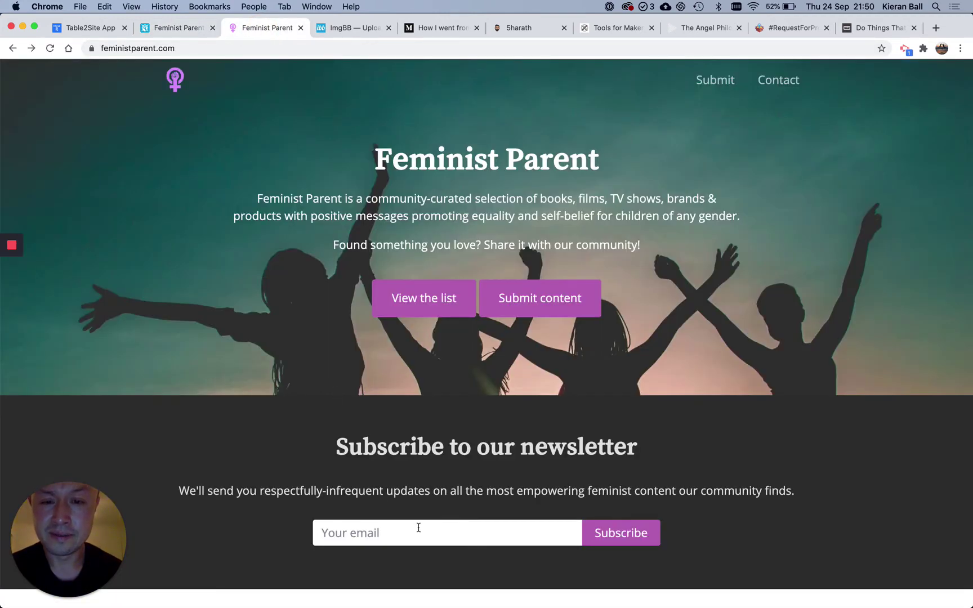
pyautogui.scroll(-3, 570, 536)
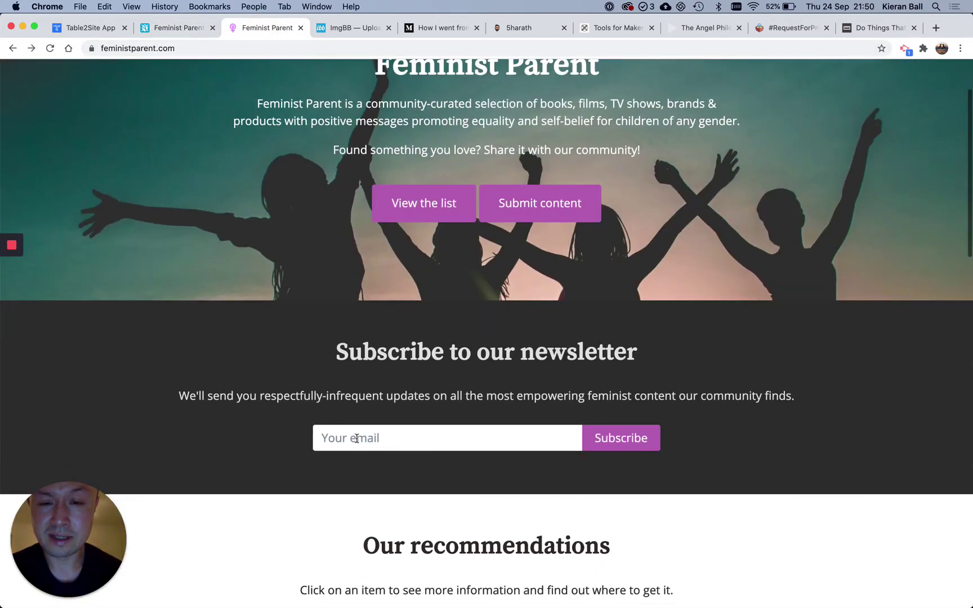
pyautogui.click(155, 29)
pyautogui.scroll(-3, 180, 285)
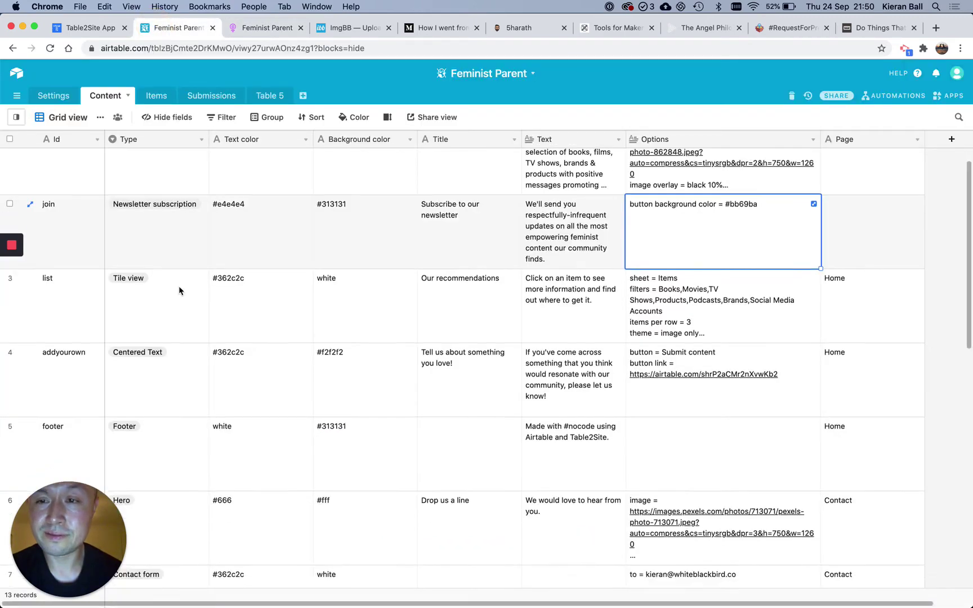
# - Read the list row's full Options (#421834 70% overlay, select-one filter), then view the live site
pyautogui.click(153, 226)
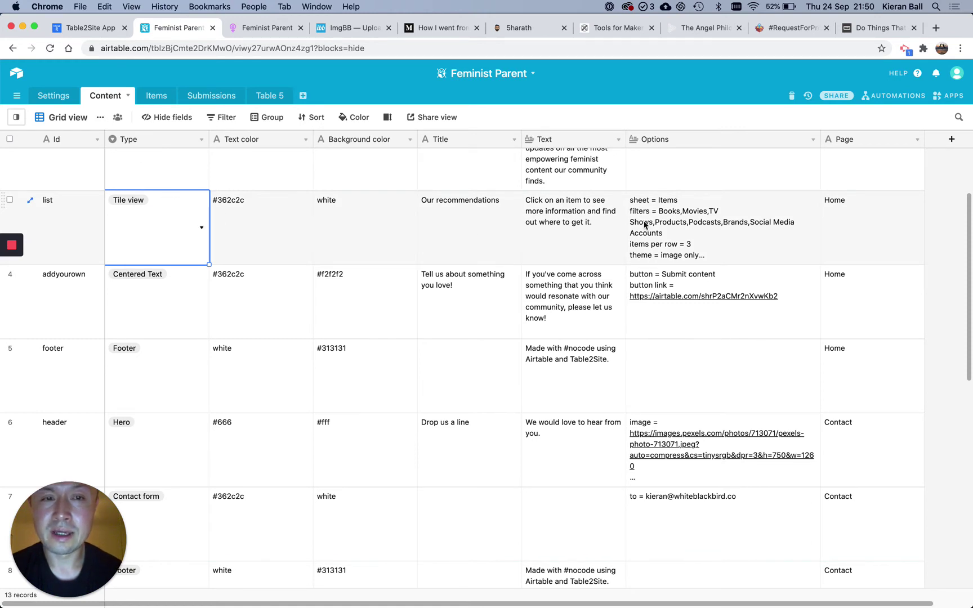
pyautogui.click(729, 232)
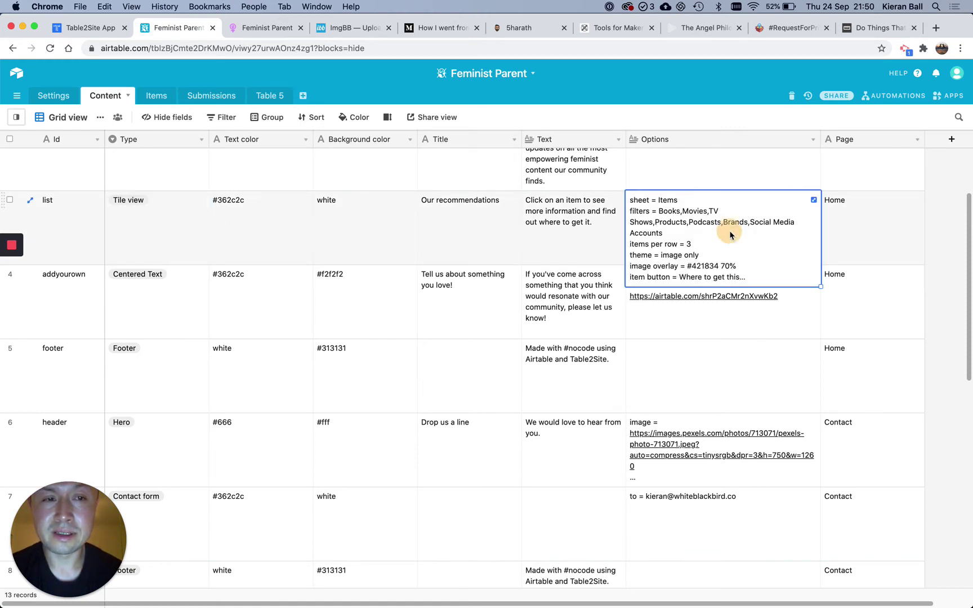
pyautogui.click(814, 200)
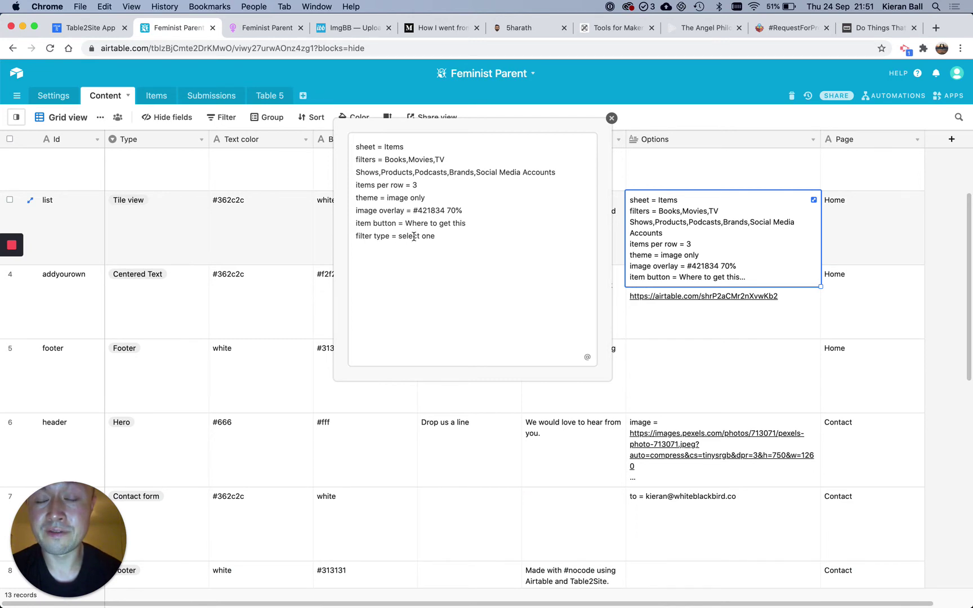
pyautogui.click(263, 35)
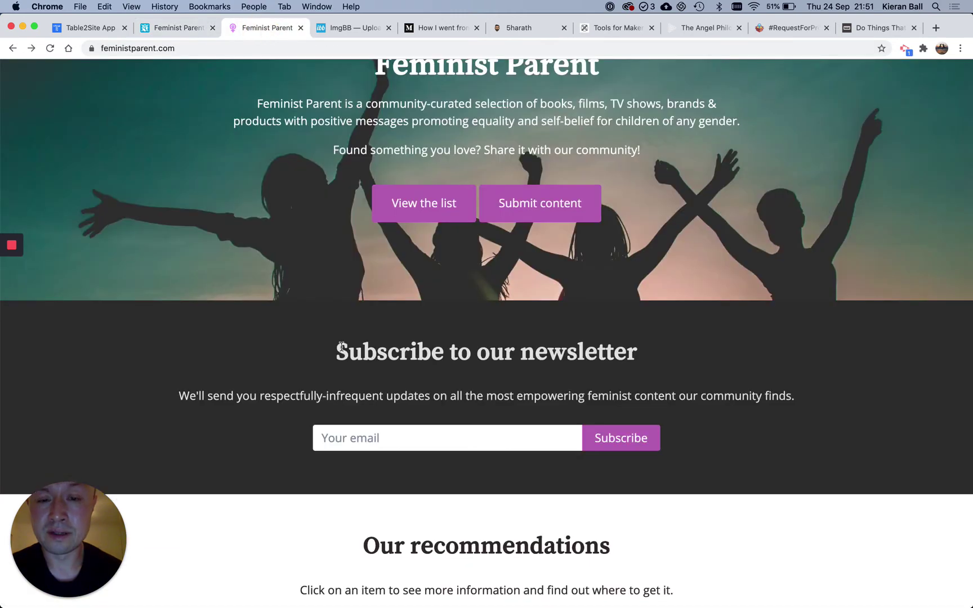
# - Filter Our recommendations to TV Shows, then Podcasts, then back to TV Shows
pyautogui.scroll(-8, 343, 349)
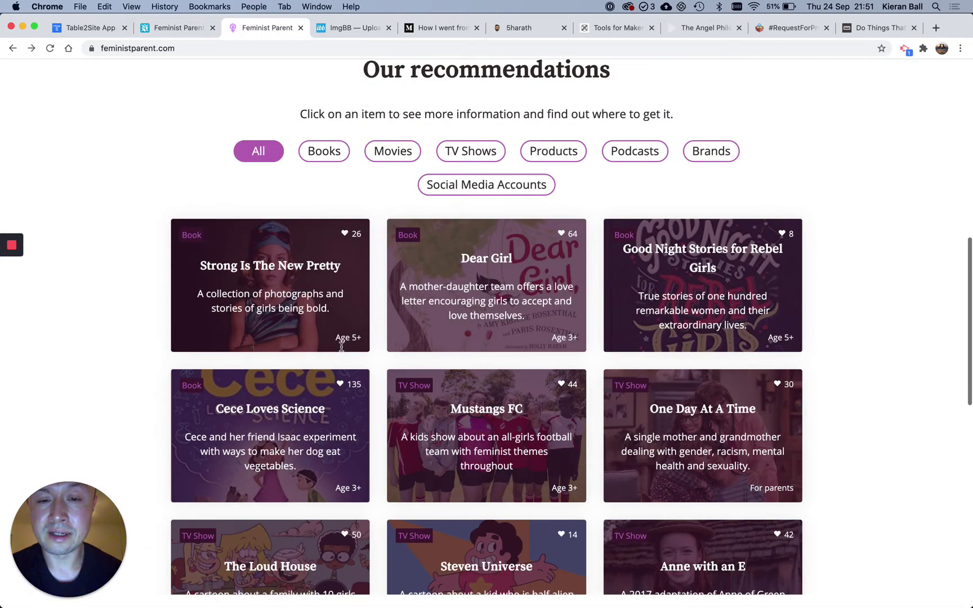
pyautogui.click(469, 155)
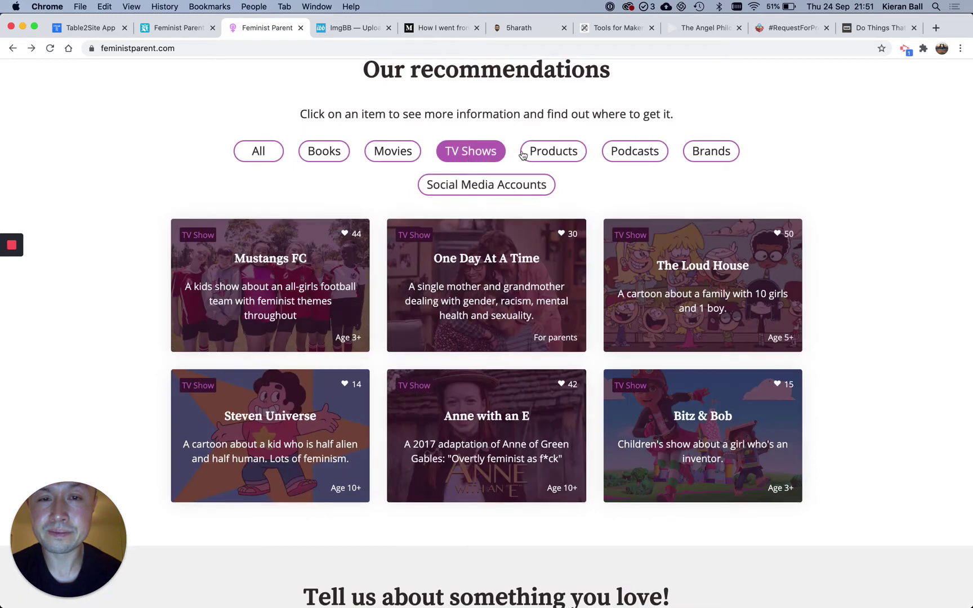
pyautogui.click(631, 154)
pyautogui.click(475, 153)
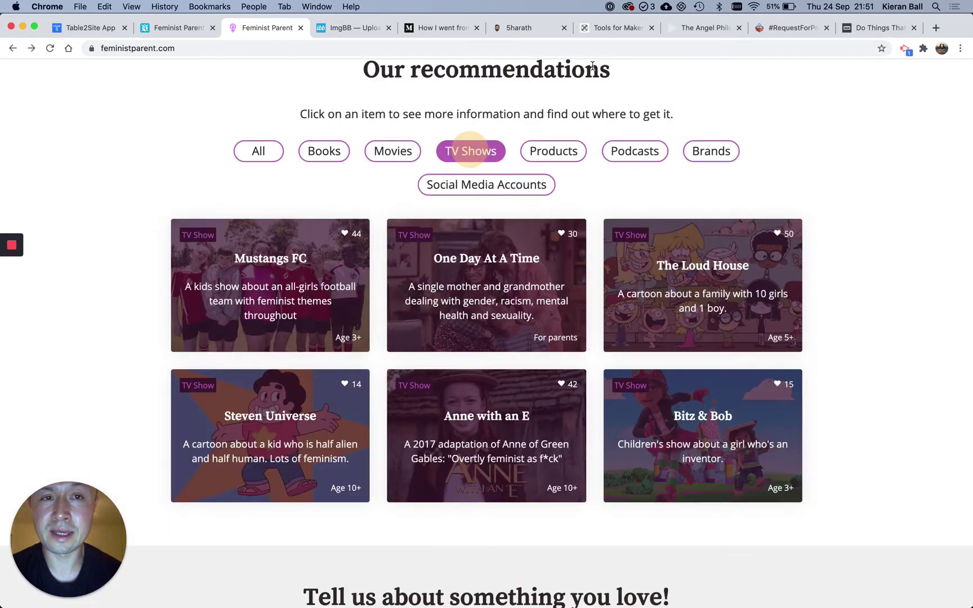
# - On Tools for Makers, try the Website Builder, Analytics and Startup Community filters and clear them
pyautogui.click(615, 26)
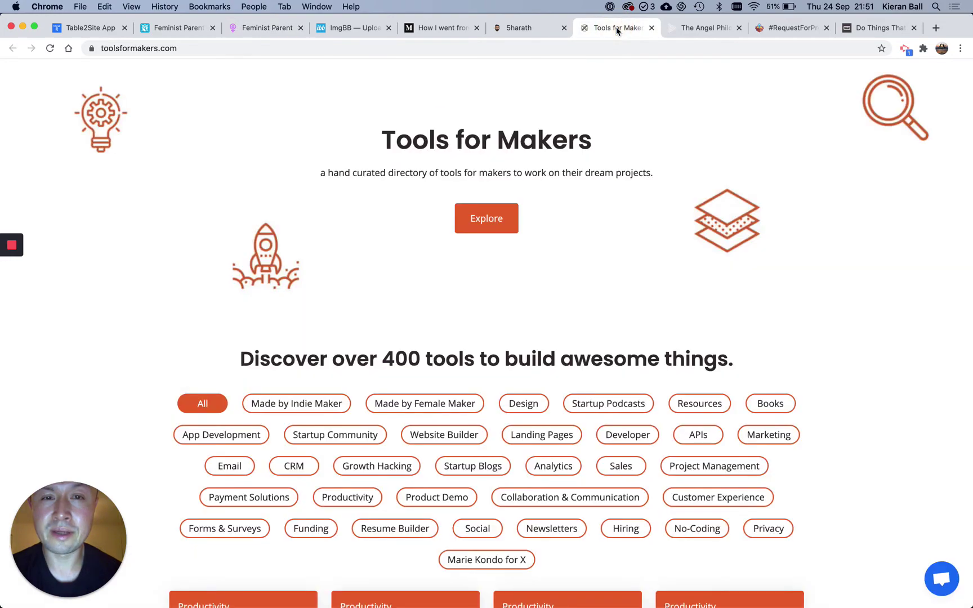
pyautogui.scroll(-3, 593, 292)
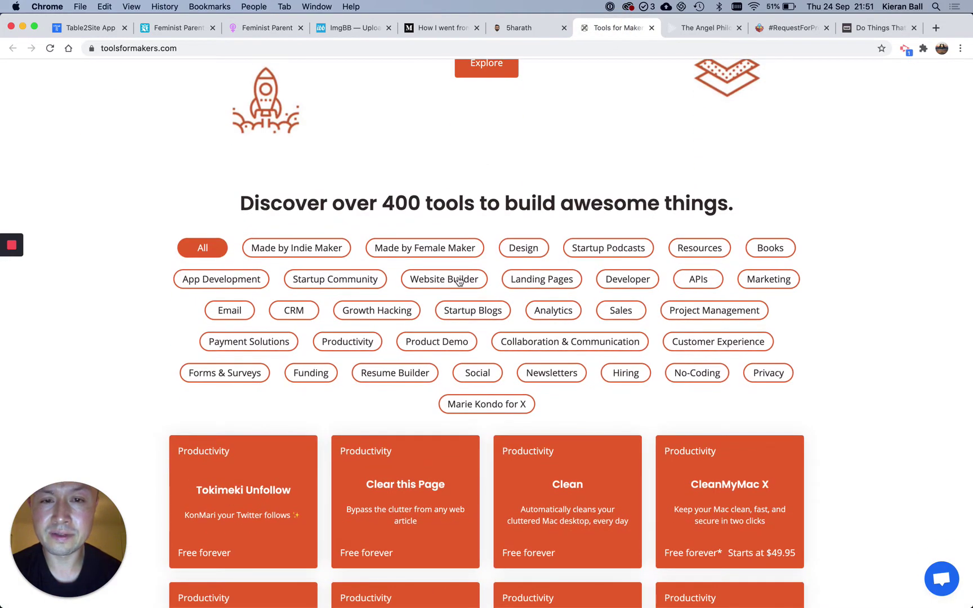
pyautogui.click(456, 277)
pyautogui.click(557, 311)
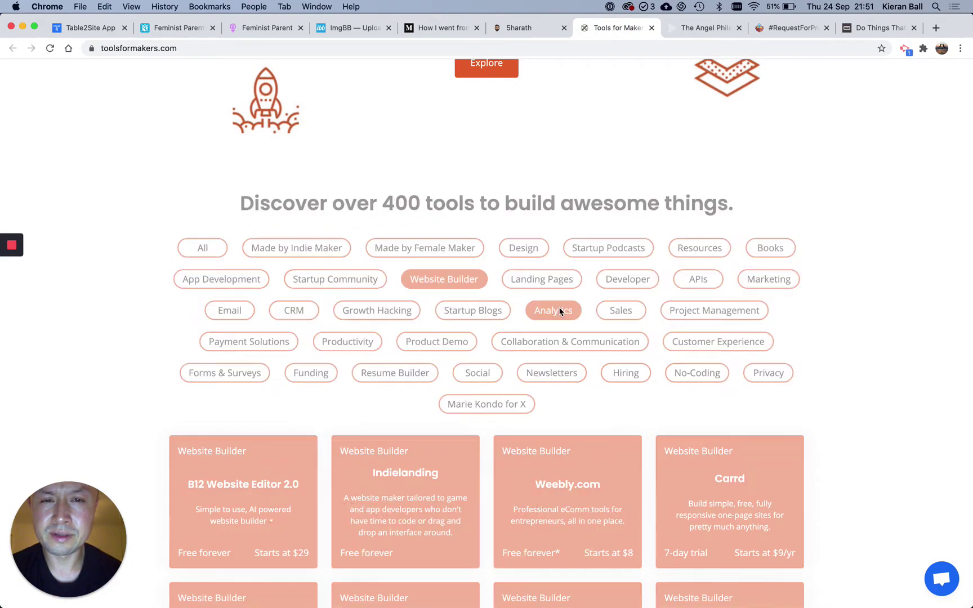
pyautogui.click(549, 310)
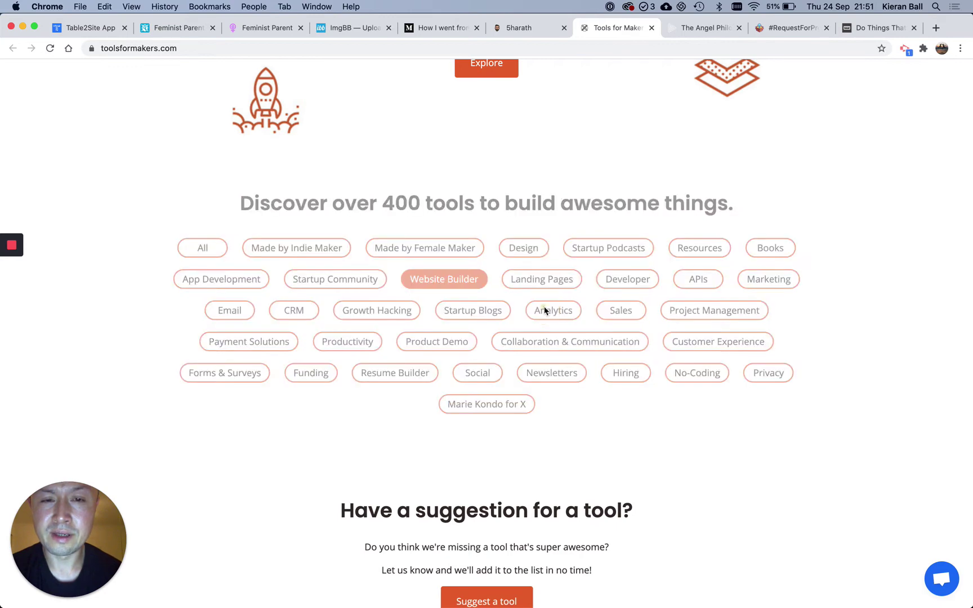
pyautogui.click(345, 285)
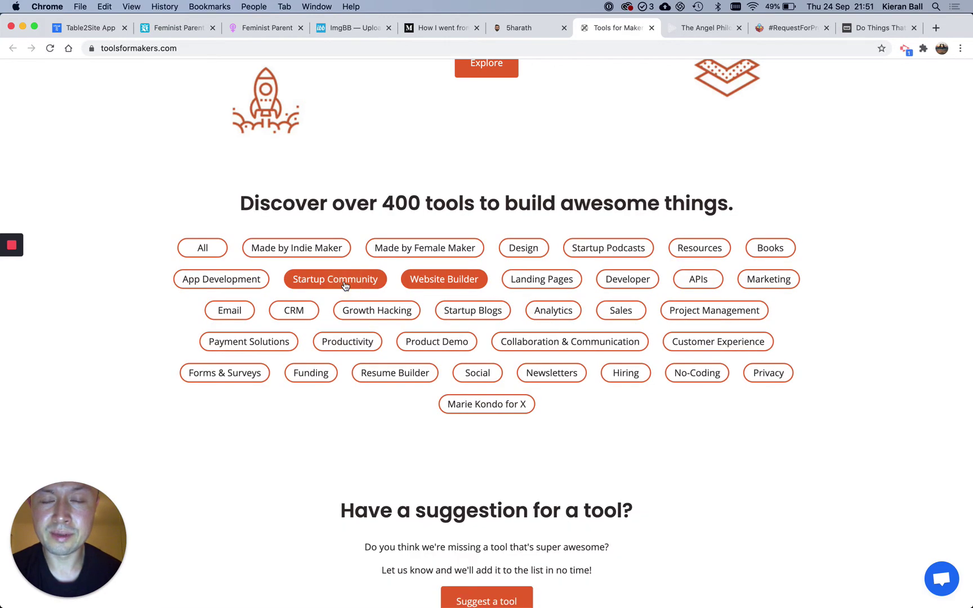
pyautogui.click(346, 286)
pyautogui.click(441, 281)
# - Filter tools to Landing Pages and Developer, reset to All, then return to the Feminist Parent base
pyautogui.click(561, 280)
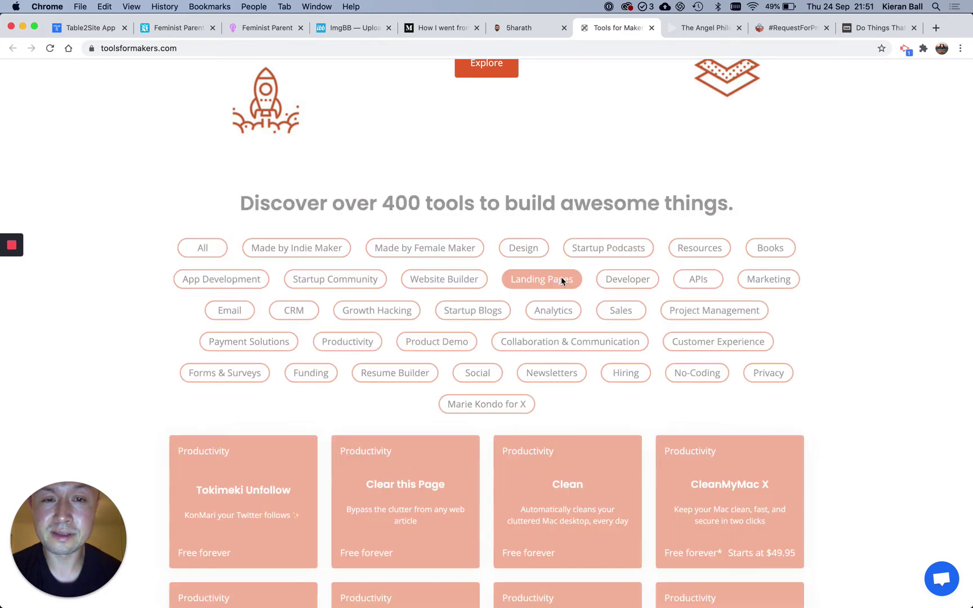
pyautogui.click(634, 282)
pyautogui.click(529, 282)
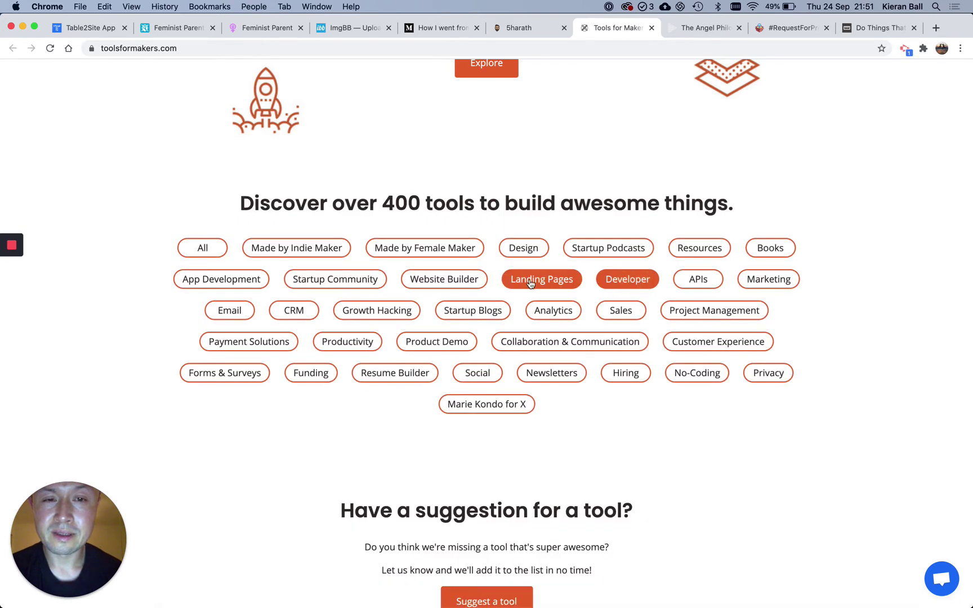
pyautogui.click(619, 281)
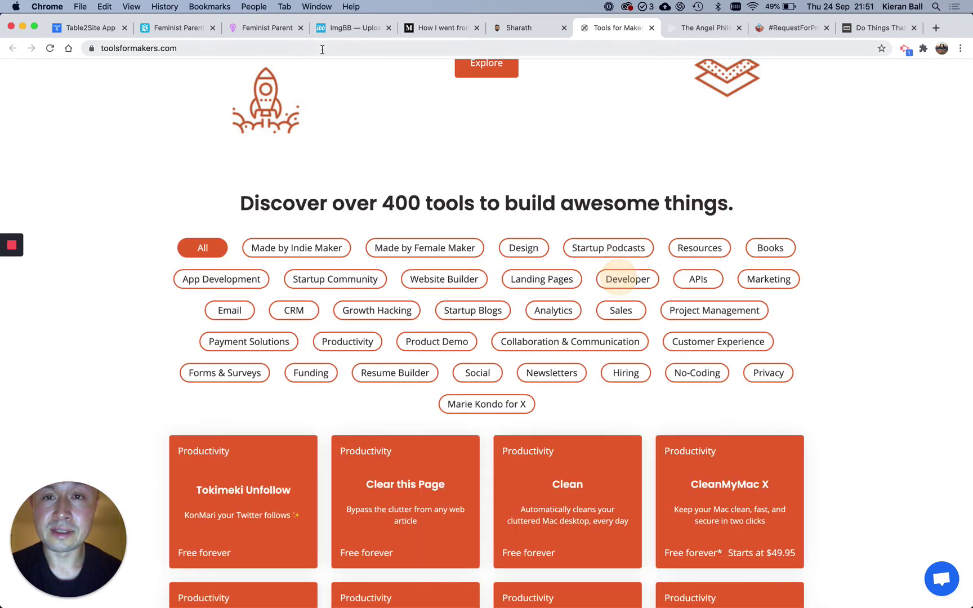
pyautogui.click(250, 35)
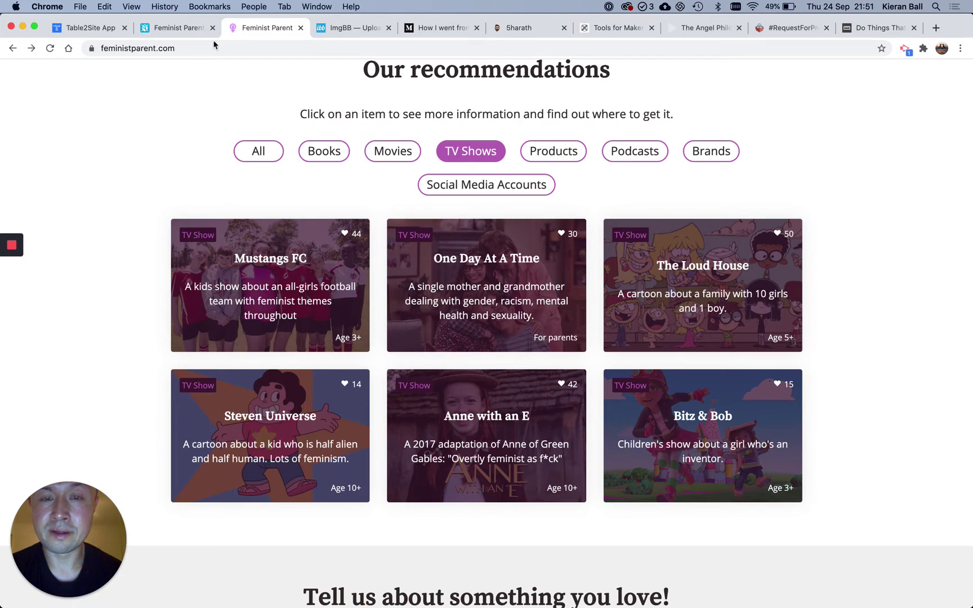
pyautogui.click(180, 28)
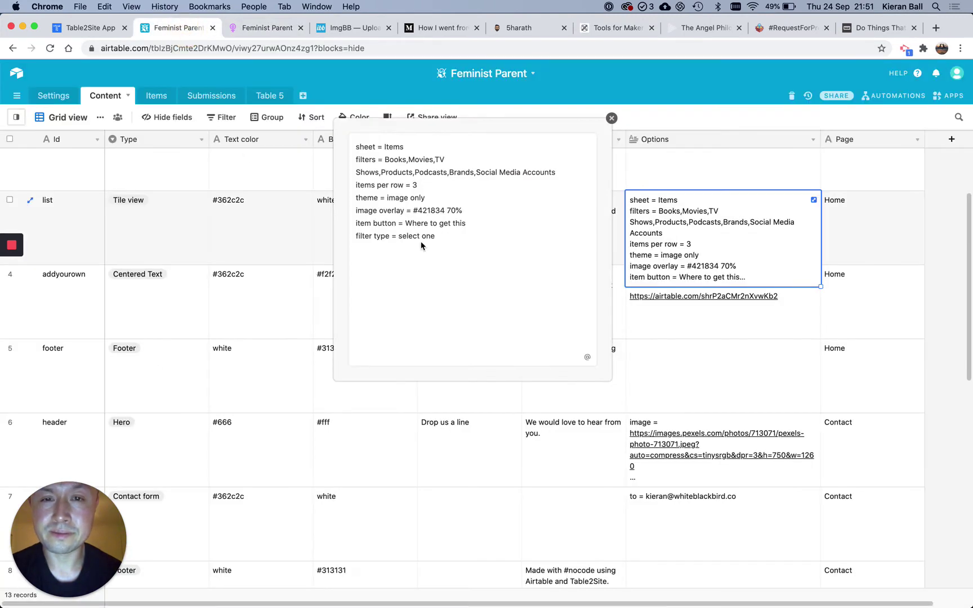
# - Open and close the Mustangs FC card details on the live Feminist Parent site
pyautogui.click(258, 29)
pyautogui.click(295, 301)
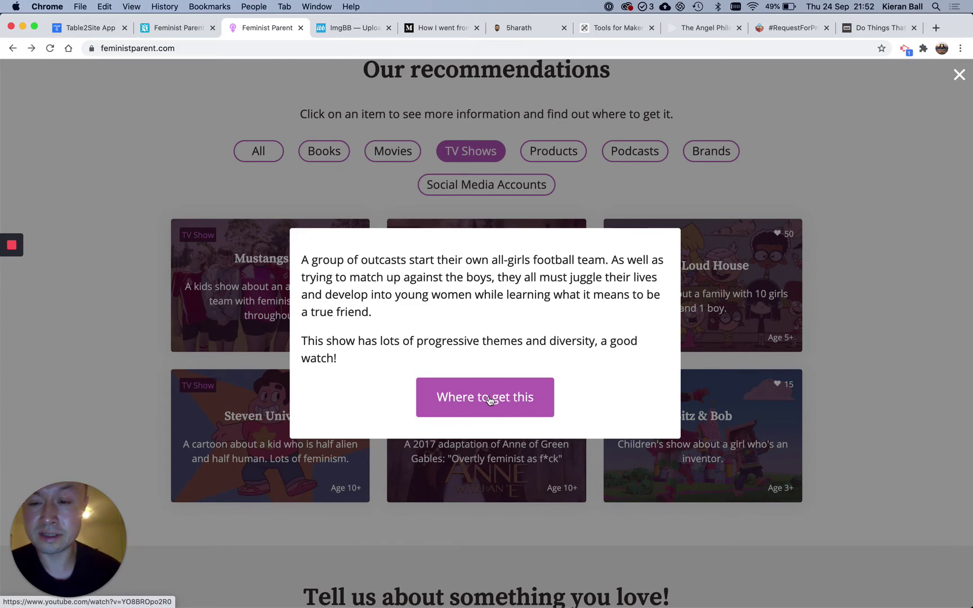
pyautogui.click(199, 187)
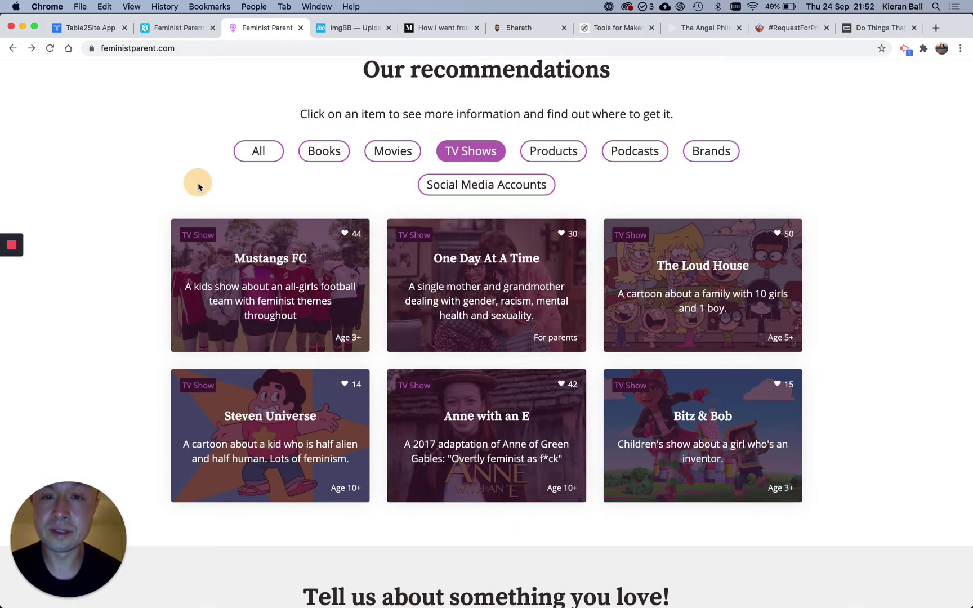
# - Back in Airtable, close the list row's expanded Options text and open the Items table
pyautogui.click(179, 31)
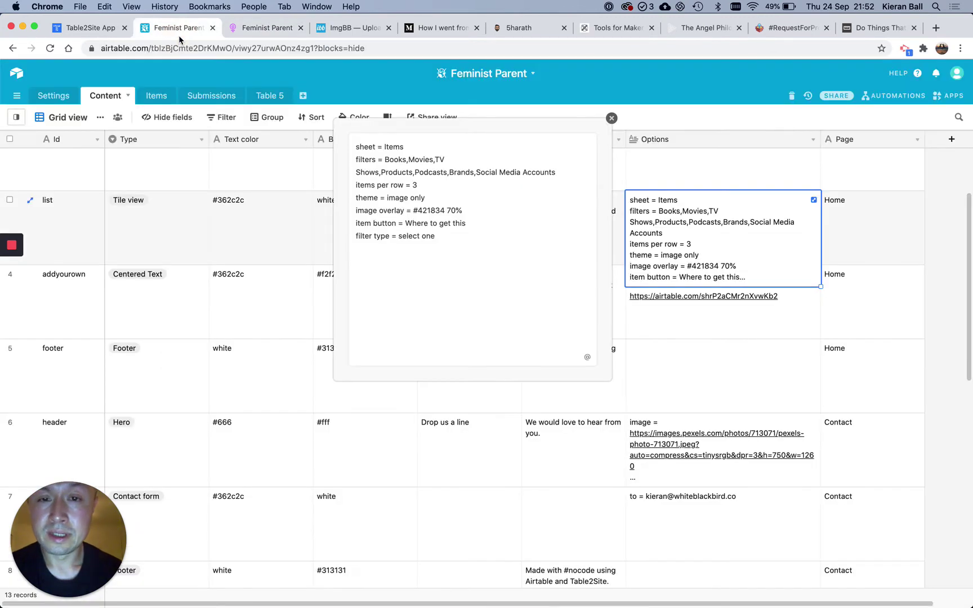
pyautogui.click(612, 119)
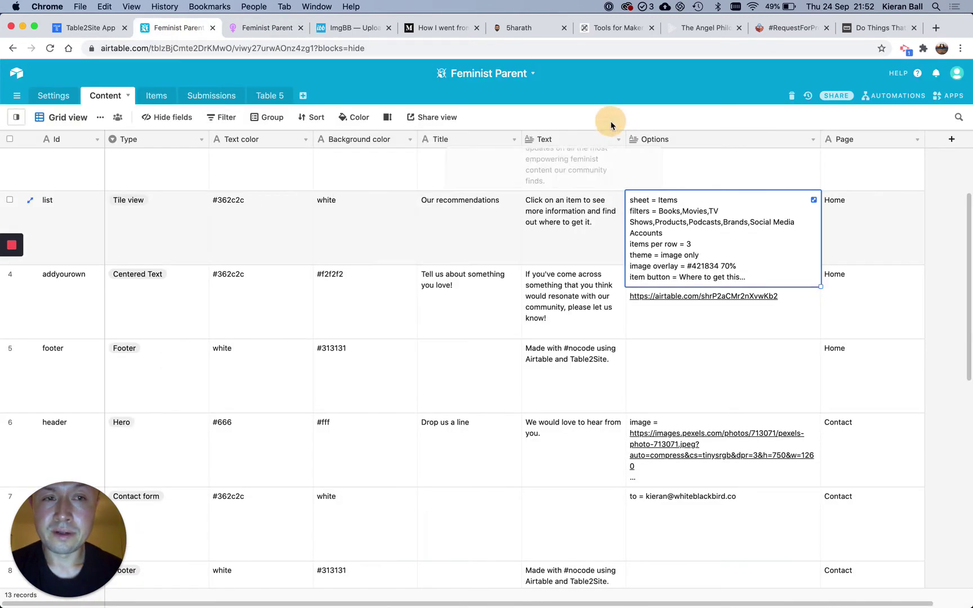
pyautogui.click(151, 100)
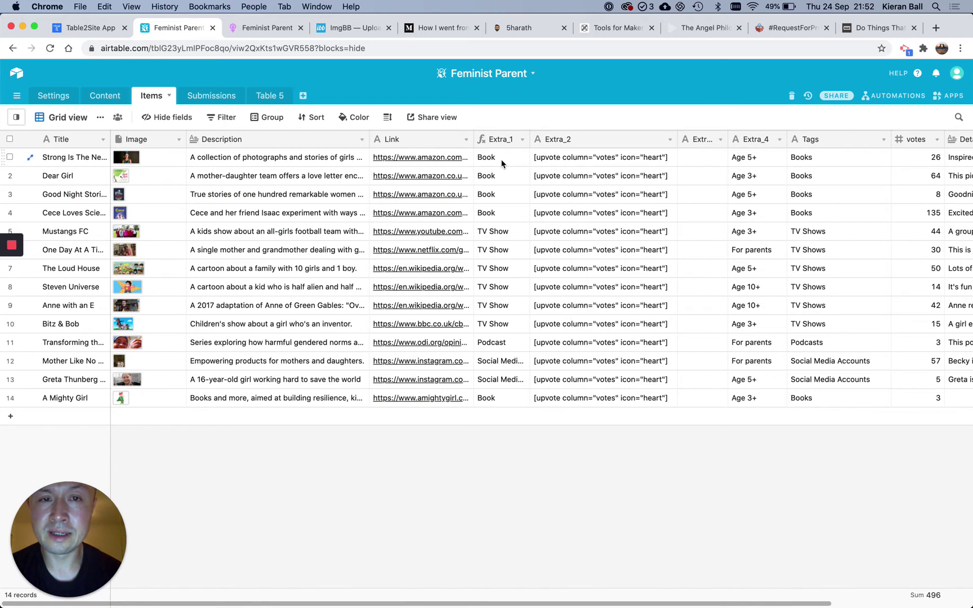
# - Scroll across the Items table's columns and compare them with the live site
pyautogui.hscroll(5, 504, 163)
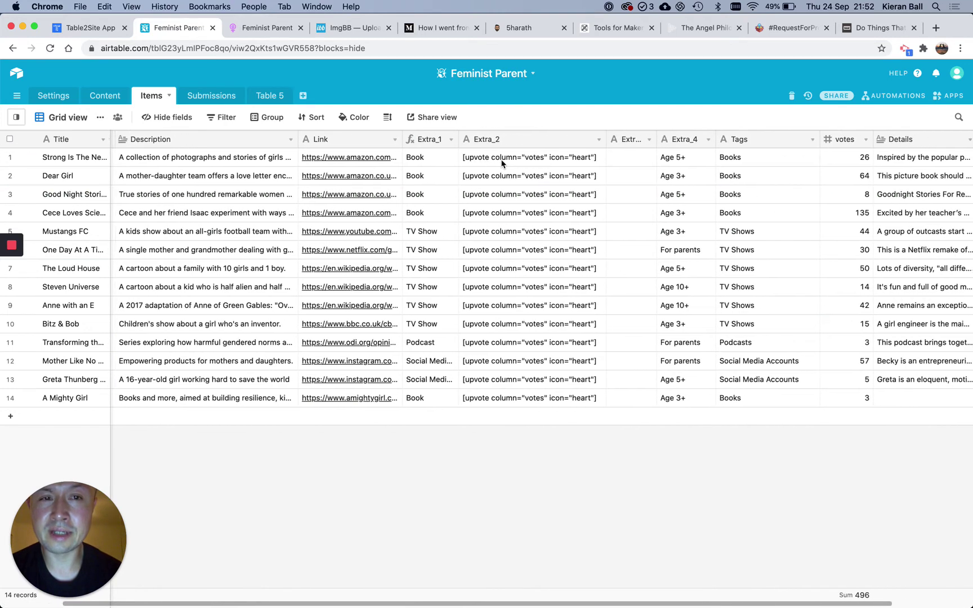
pyautogui.hscroll(2, 514, 163)
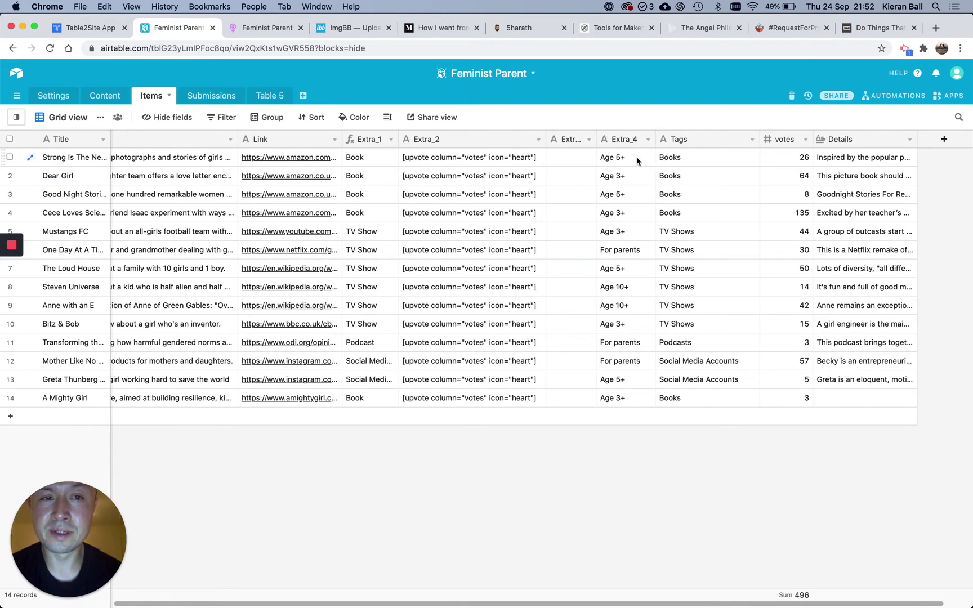
pyautogui.click(258, 29)
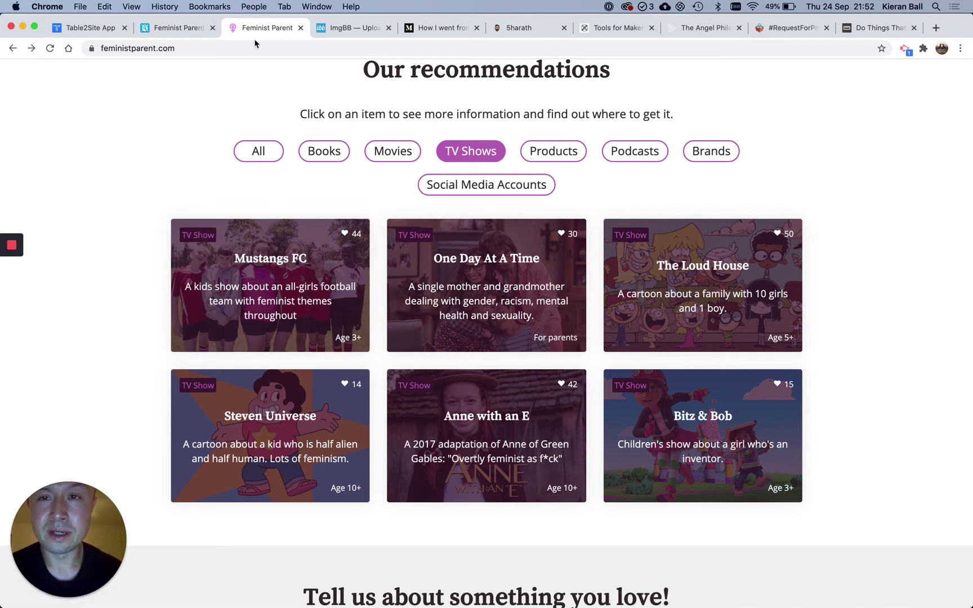
# - Check row 1's Extra_1 value 'Book' in Items, then view the live recommendations page
pyautogui.click(178, 27)
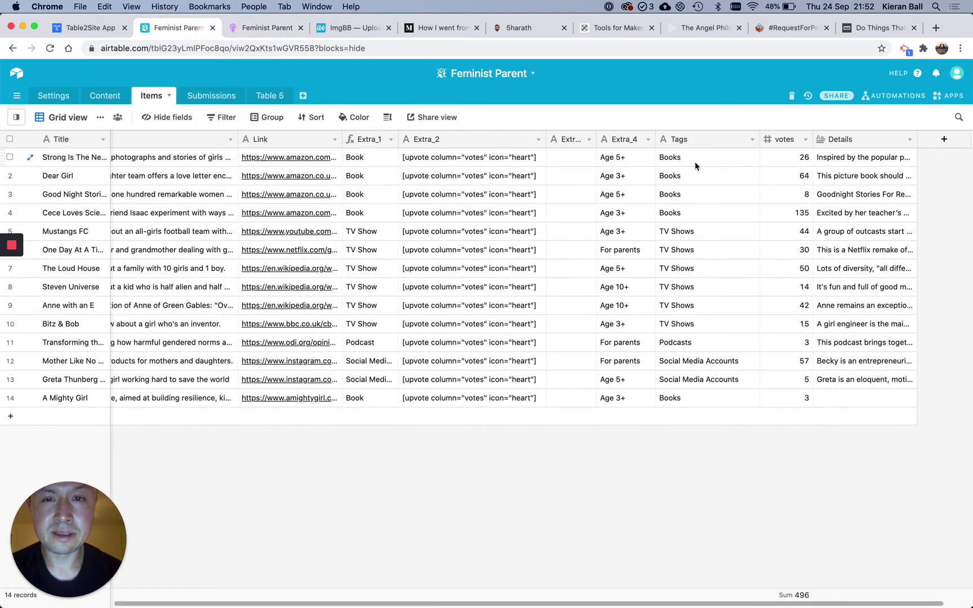
pyautogui.click(374, 158)
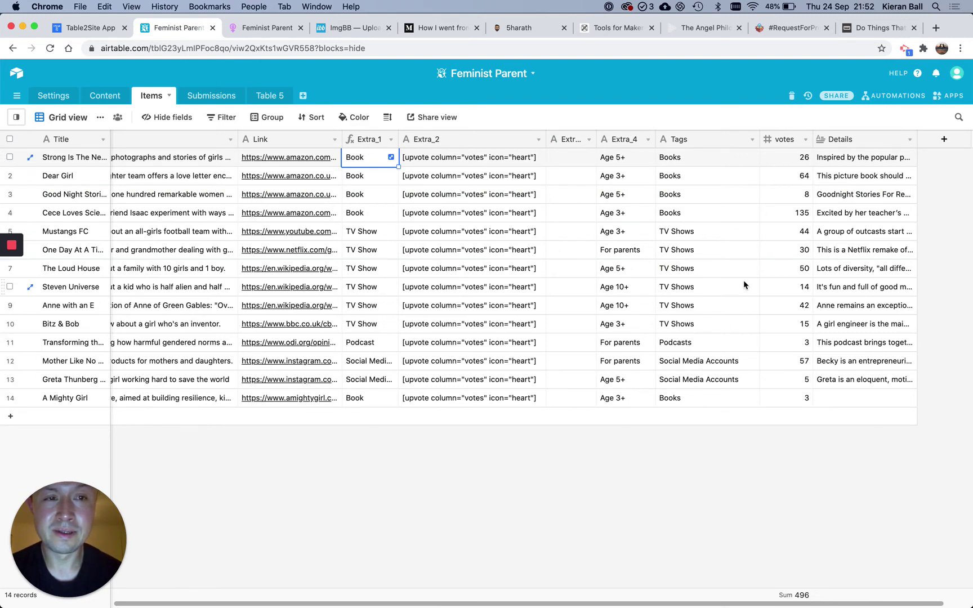
pyautogui.hscroll(-3, 784, 198)
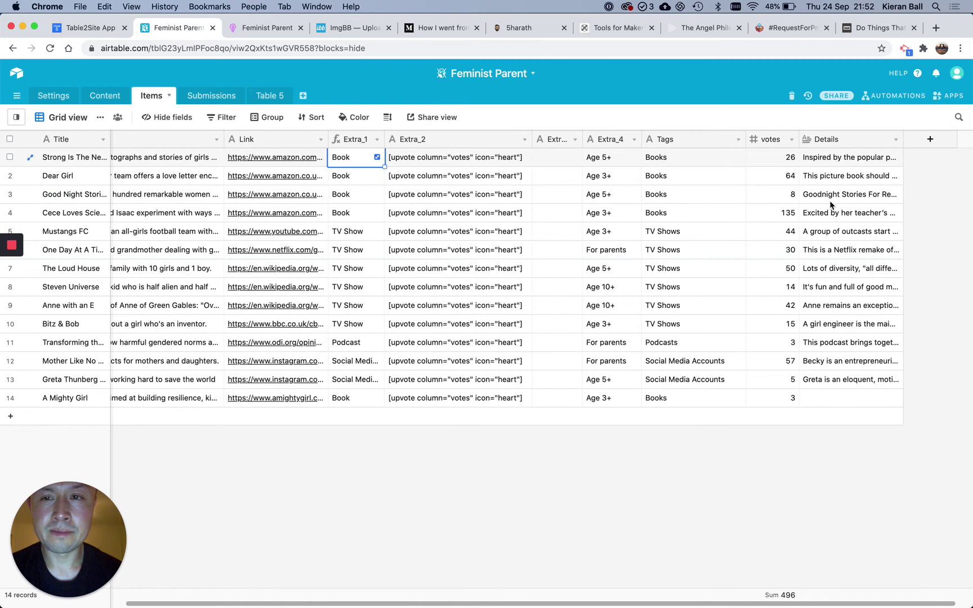
pyautogui.hscroll(-3, 830, 205)
pyautogui.hscroll(3, 829, 205)
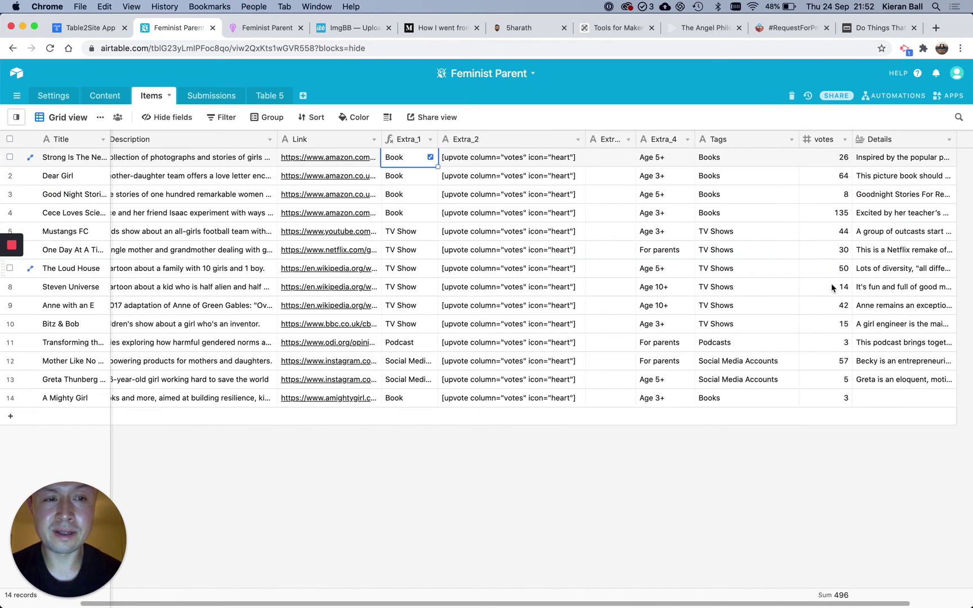
pyautogui.click(250, 28)
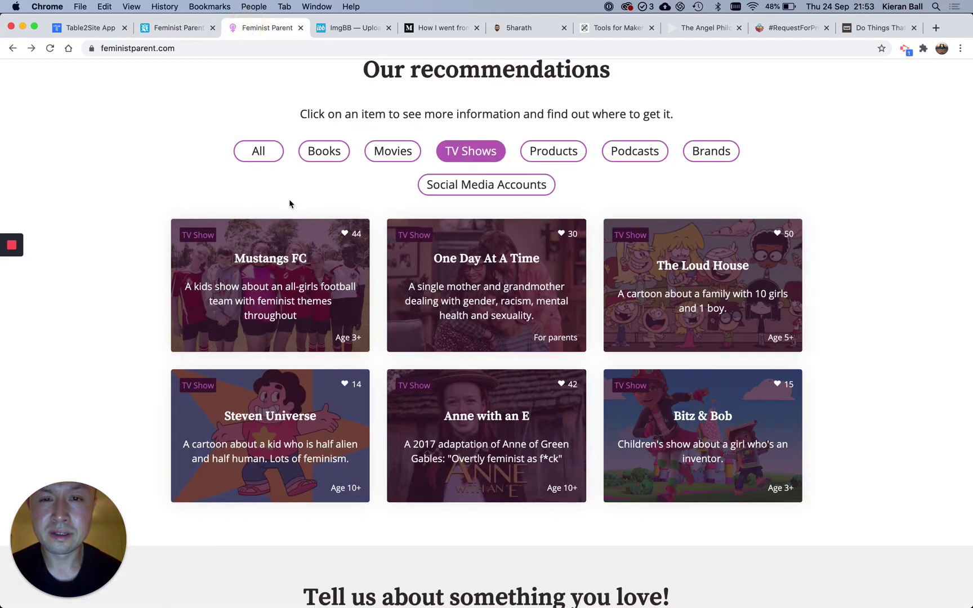
# - Heart Mustangs FC to 45, verify its 45 votes in Airtable Items, and add a blank 15th record
pyautogui.click(348, 234)
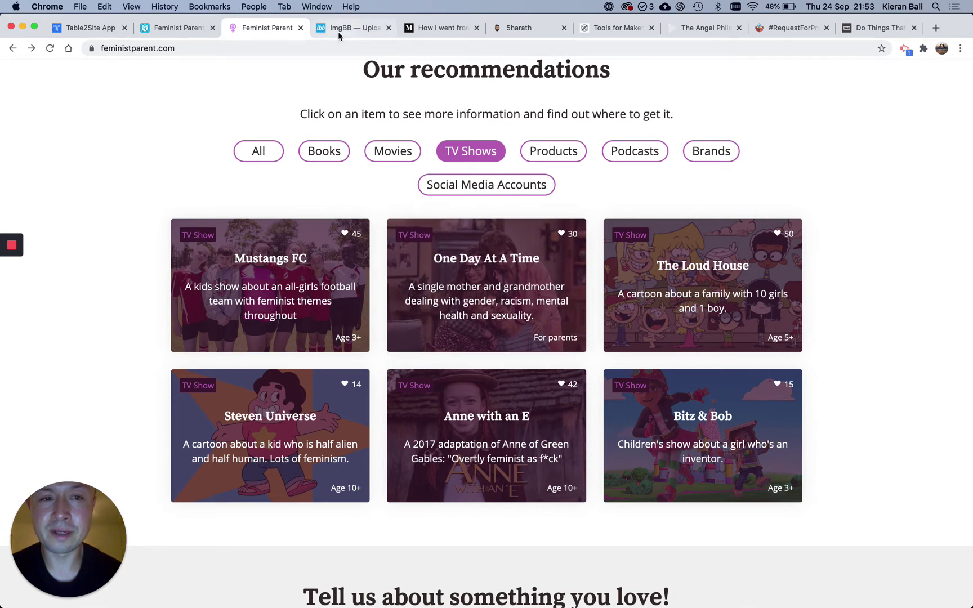
pyautogui.click(176, 28)
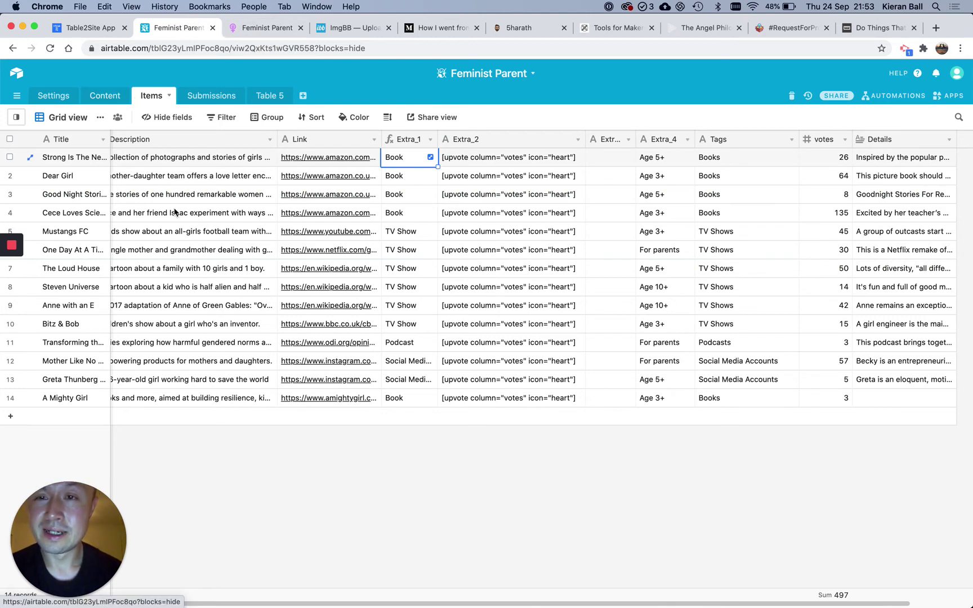
pyautogui.hscroll(-3, 174, 217)
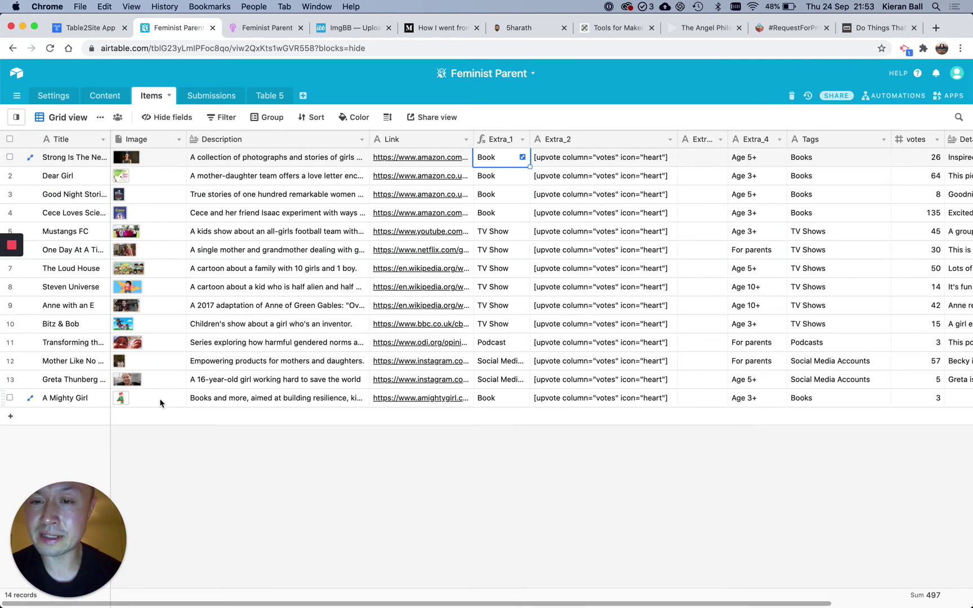
pyautogui.click(157, 416)
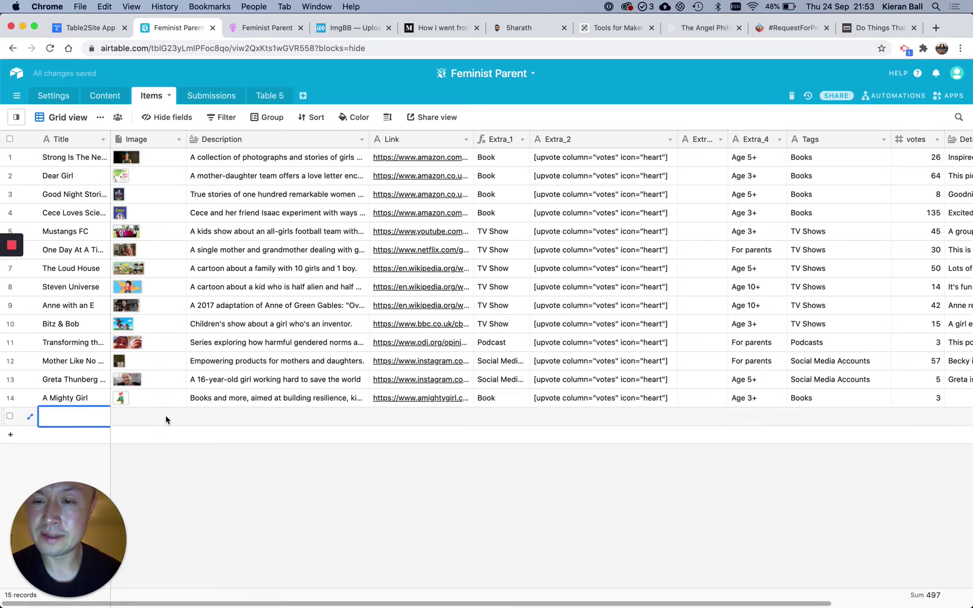
pyautogui.click(169, 418)
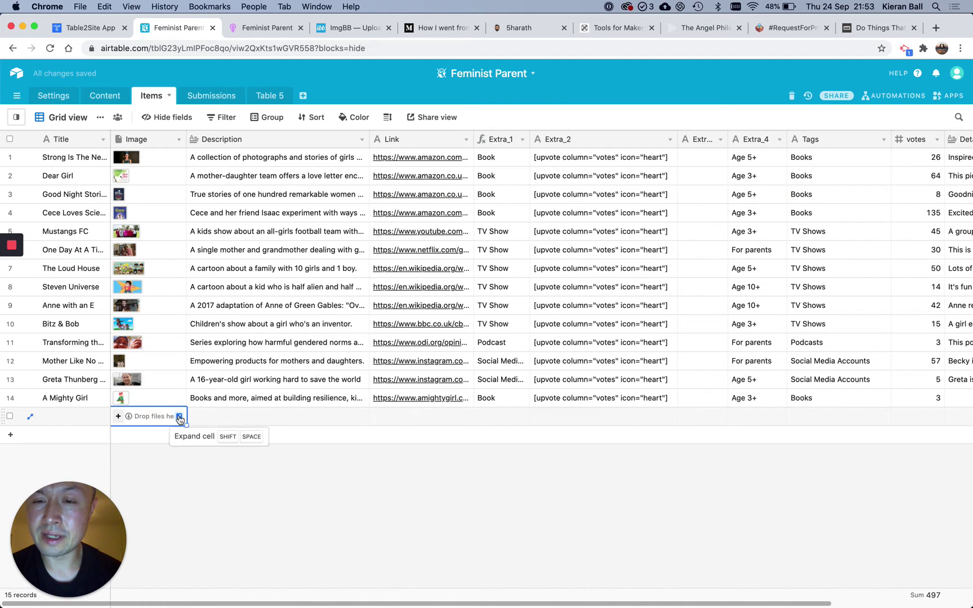
pyautogui.click(119, 417)
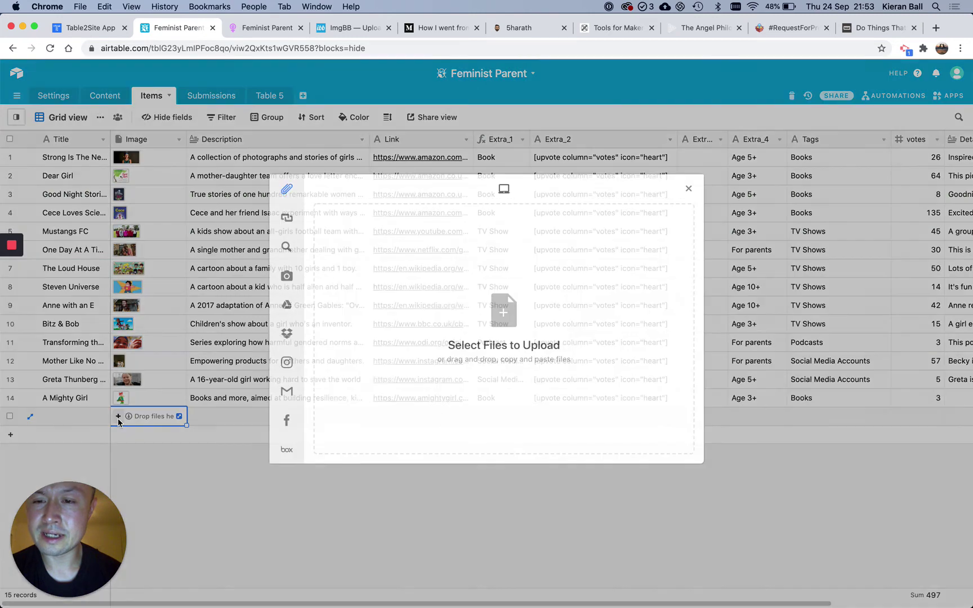
pyautogui.moveTo(287, 248)
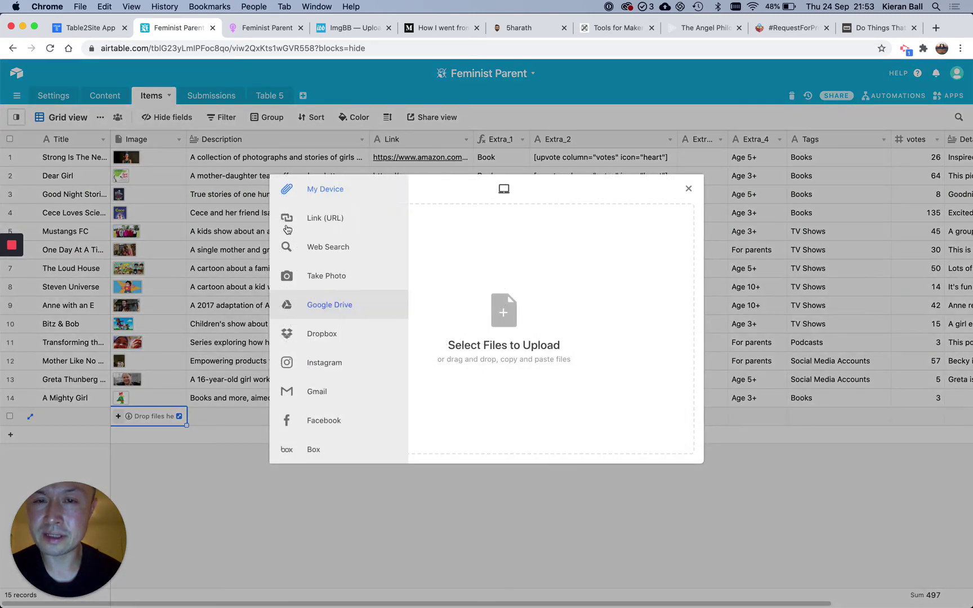
pyautogui.click(287, 249)
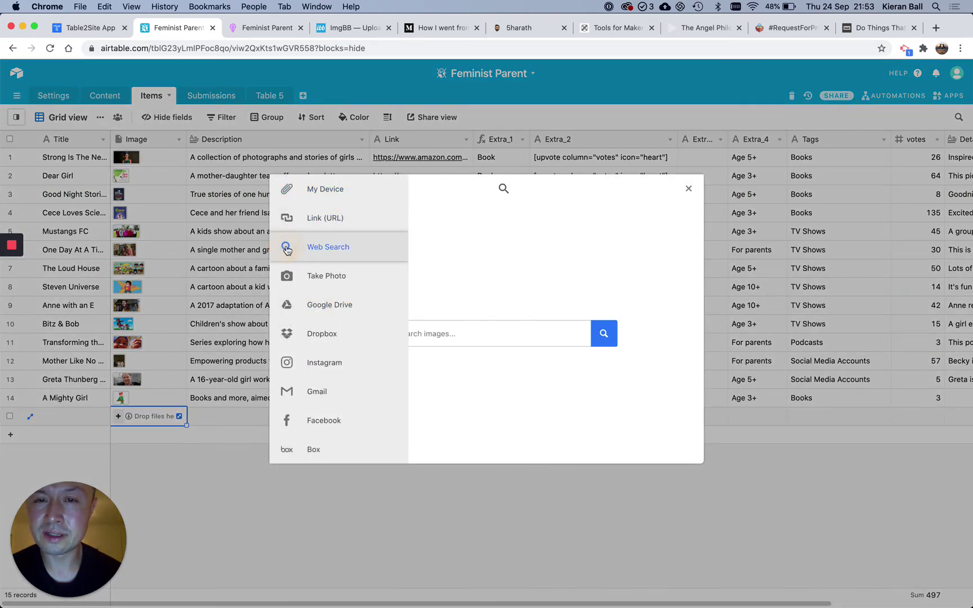
pyautogui.click(451, 339)
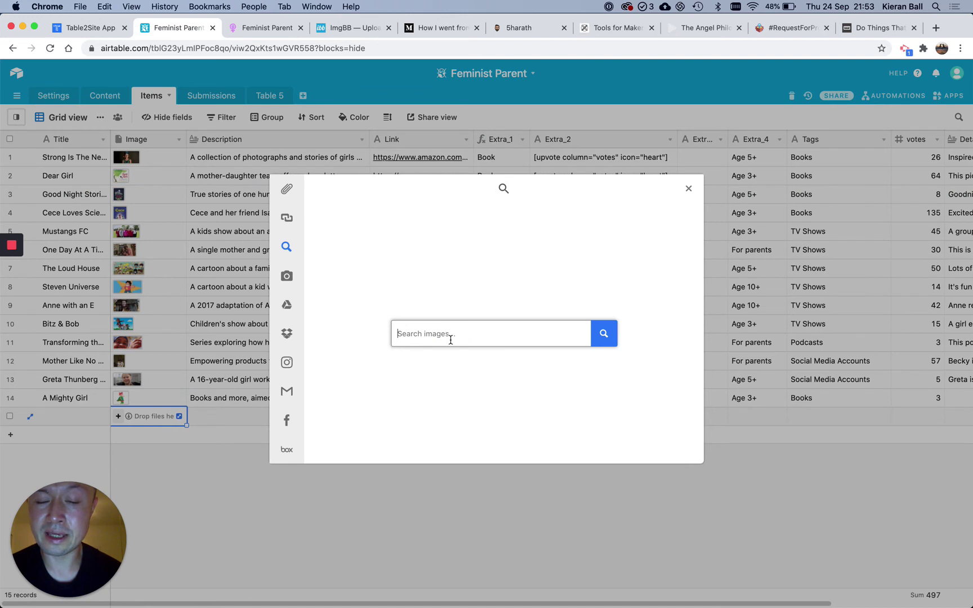
pyautogui.write('cow')
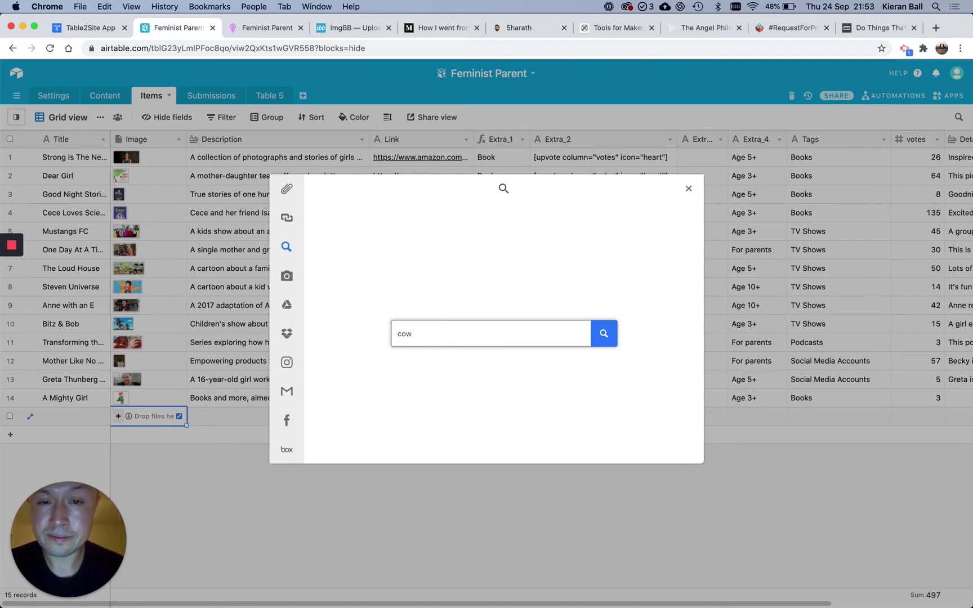
pyautogui.click(604, 333)
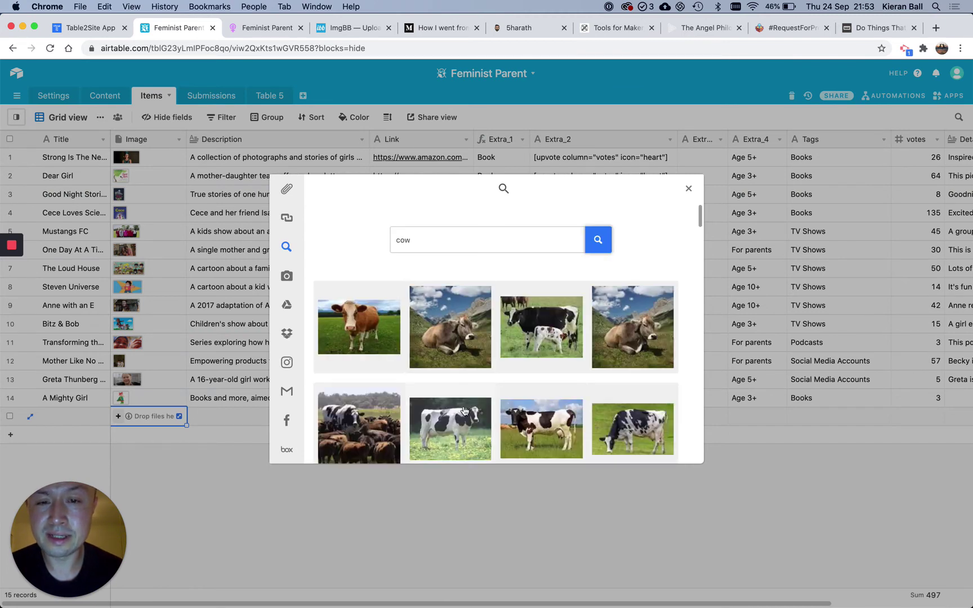
pyautogui.click(692, 193)
pyautogui.click(340, 462)
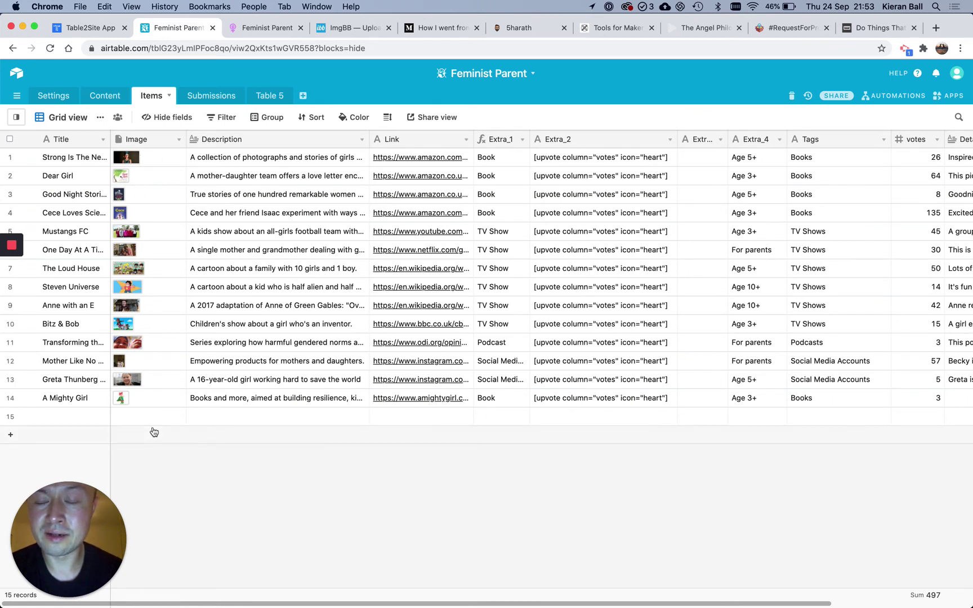
pyautogui.click(267, 31)
# - Leave the live site's hero banner for the Airtable Items grid (15 records, 497 votes)
pyautogui.scroll(-3, 347, 272)
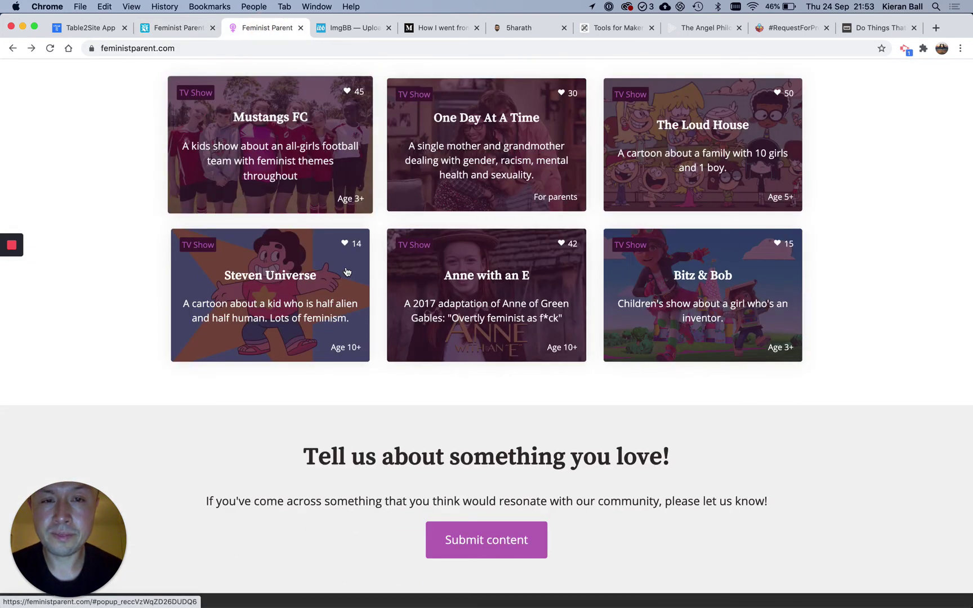
pyautogui.scroll(10, 347, 272)
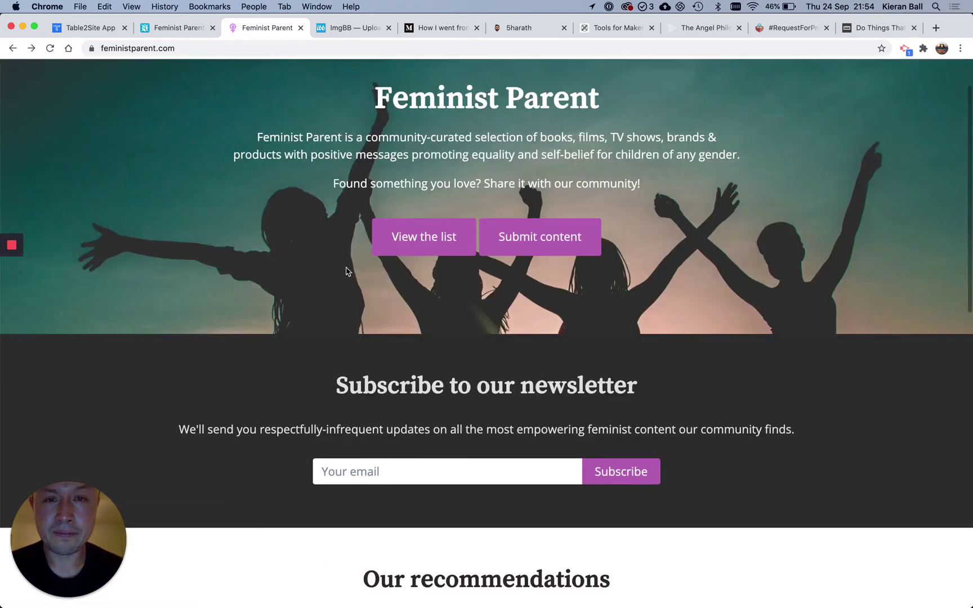
pyautogui.click(177, 35)
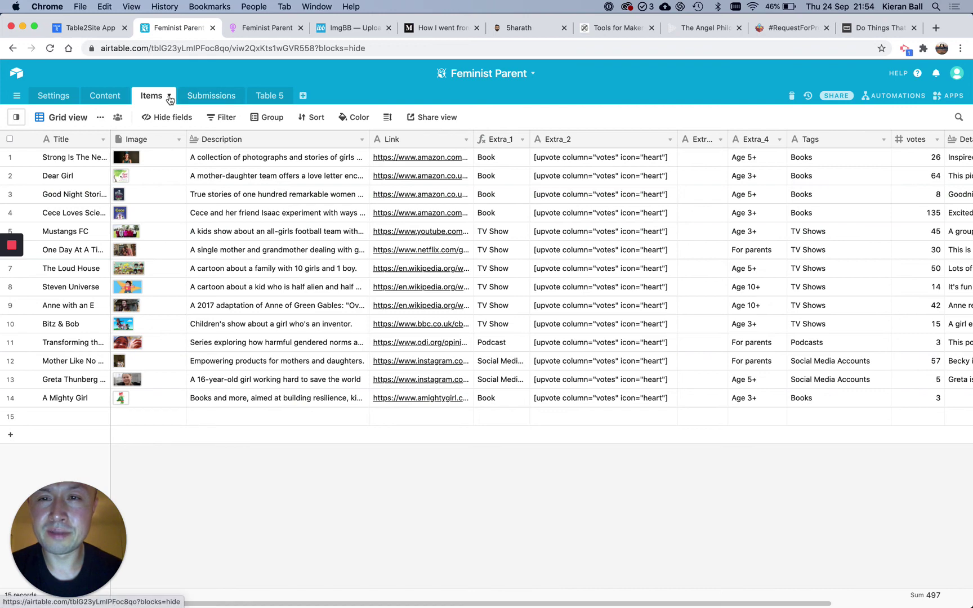
# - Open the Submissions form view 'What would you like to share with our community?' and review its fields
pyautogui.click(194, 98)
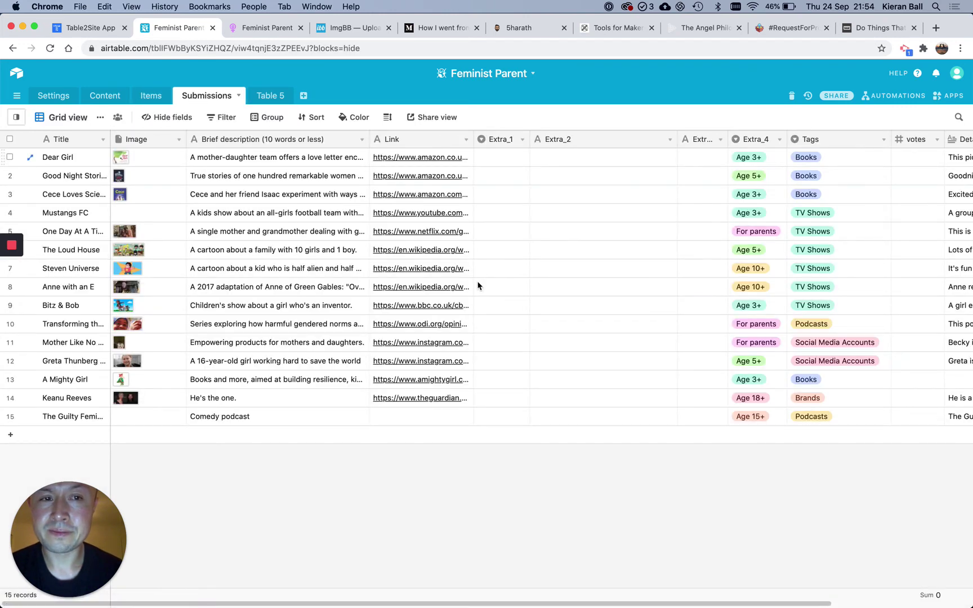
pyautogui.click(45, 121)
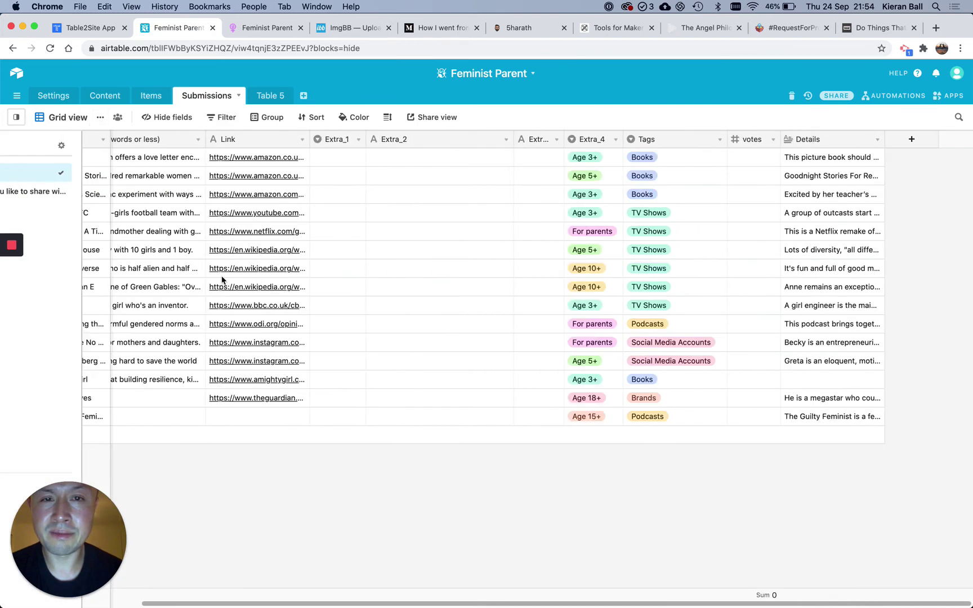
pyautogui.click(43, 116)
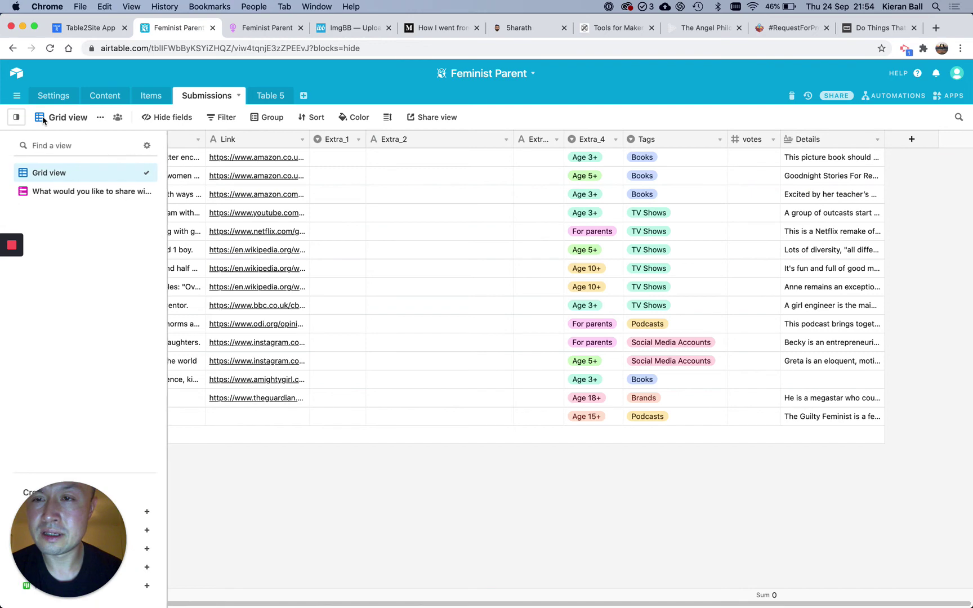
pyautogui.click(53, 192)
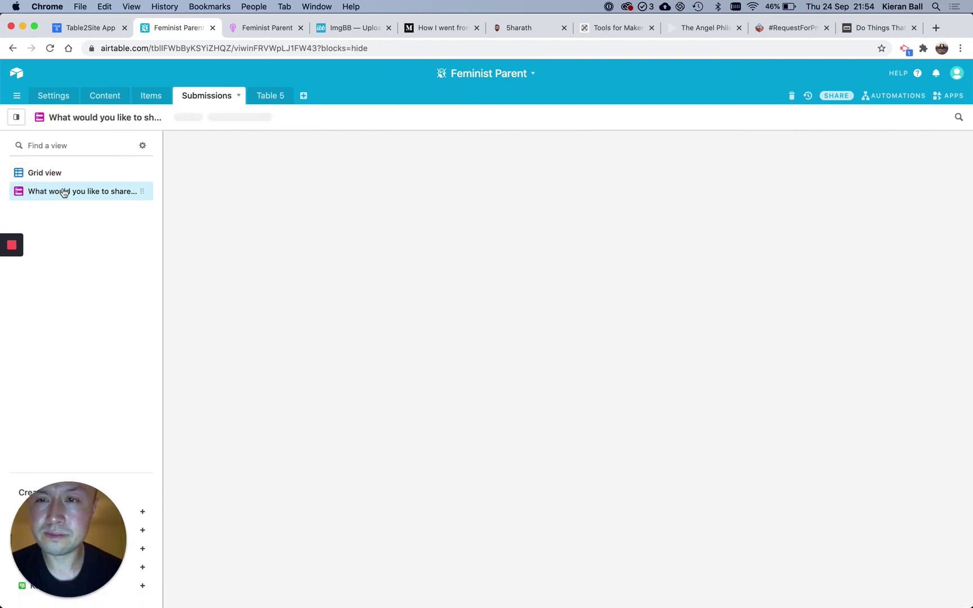
pyautogui.scroll(-3, 324, 278)
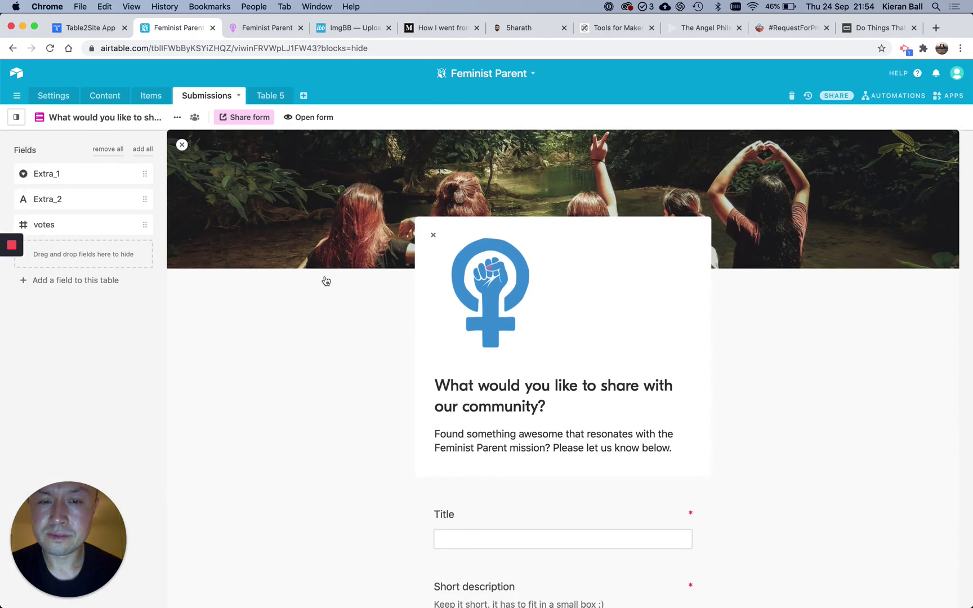
pyautogui.scroll(-10, 325, 280)
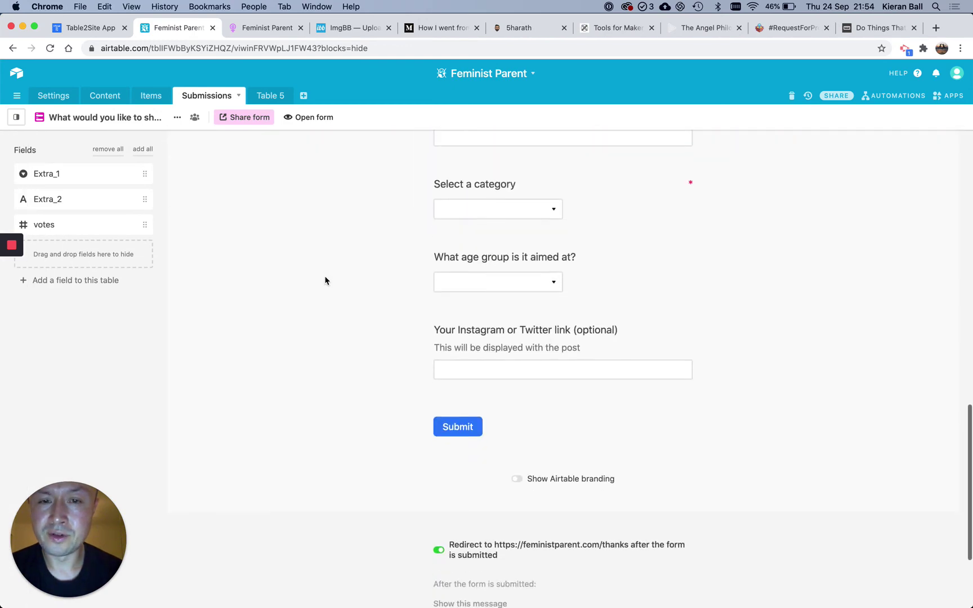
pyautogui.scroll(15, 326, 281)
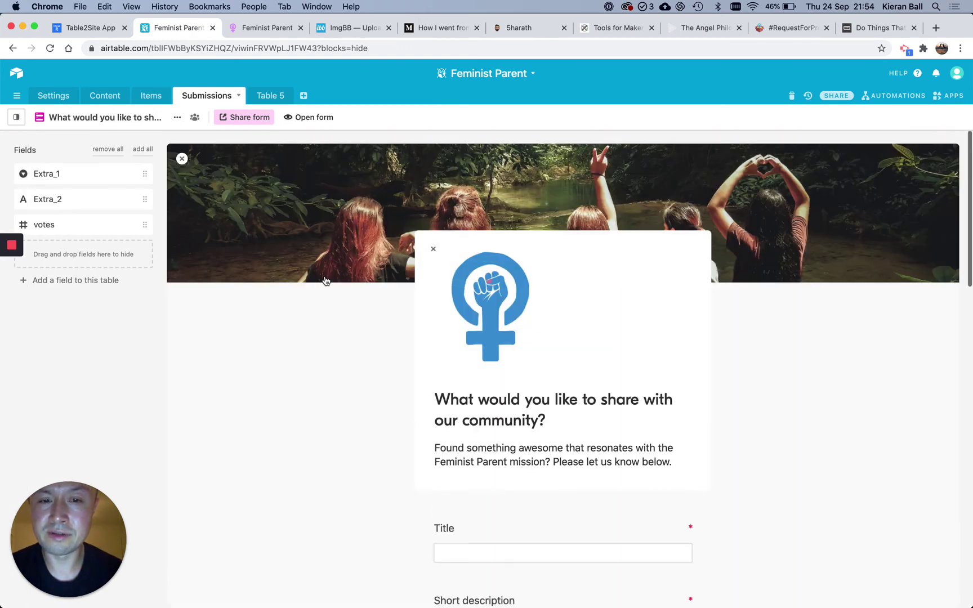
pyautogui.scroll(-5, 326, 281)
pyautogui.scroll(-4, 326, 280)
pyautogui.scroll(12, 326, 278)
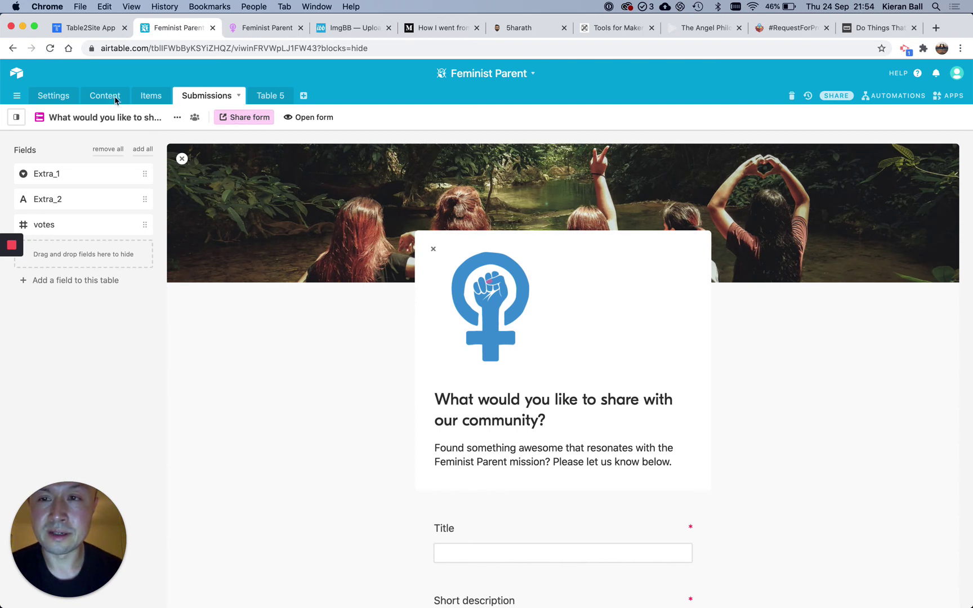
# - Switch from the Submissions form back to its grid view, then to the Items table
pyautogui.click(34, 117)
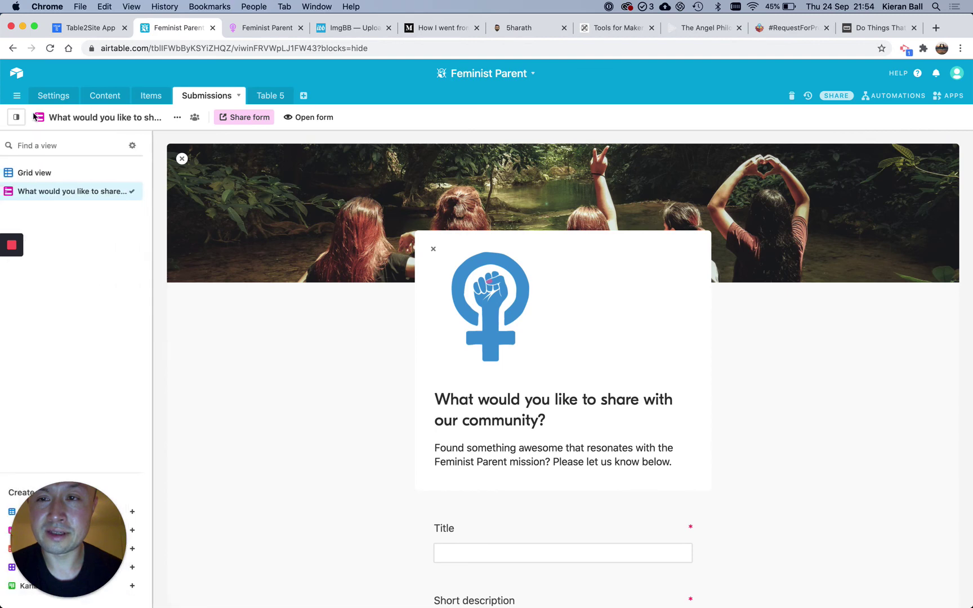
pyautogui.click(55, 173)
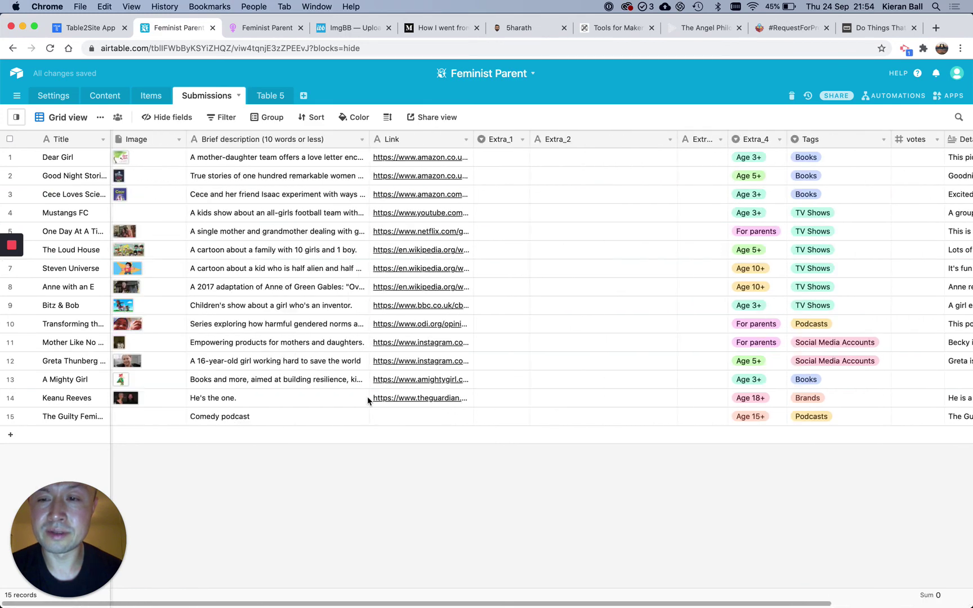
pyautogui.click(147, 95)
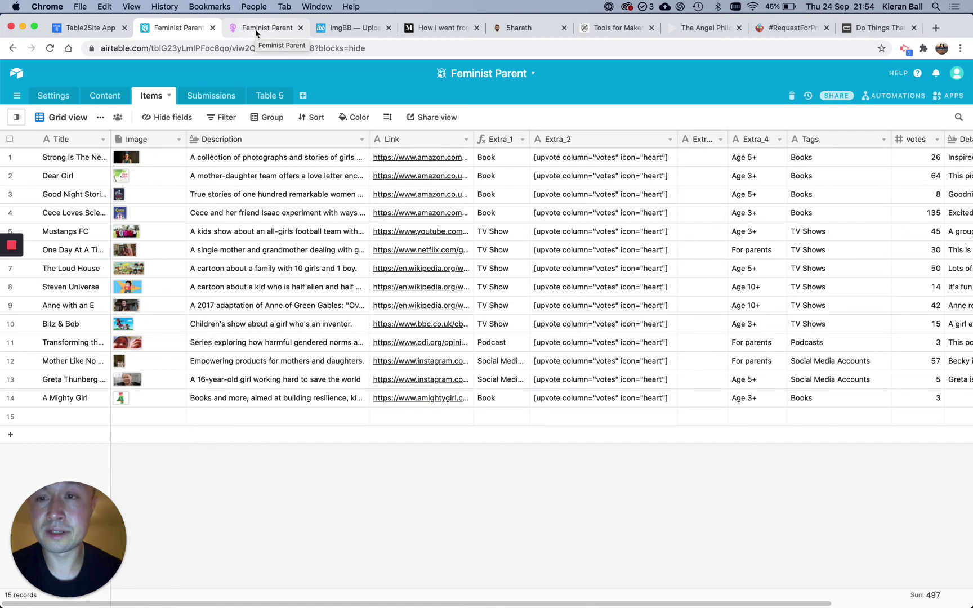
# - Browse the records of the Content table
pyautogui.click(104, 97)
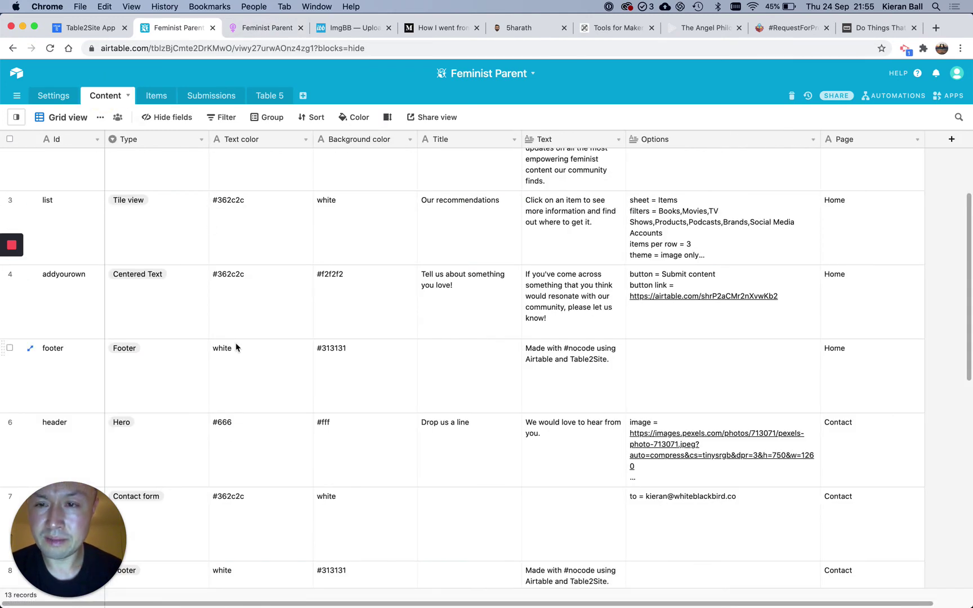
pyautogui.scroll(2, 235, 344)
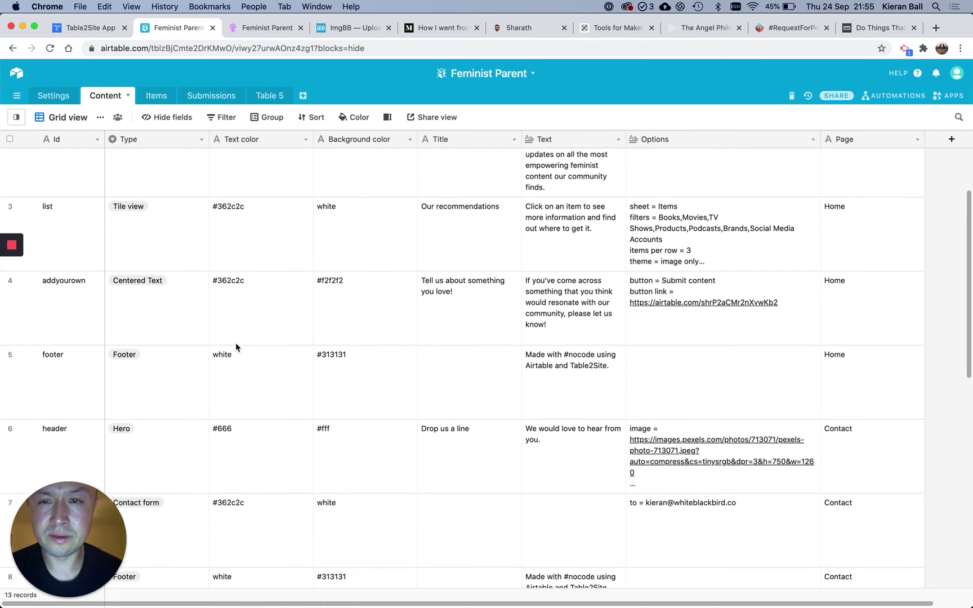
pyautogui.scroll(-5, 171, 275)
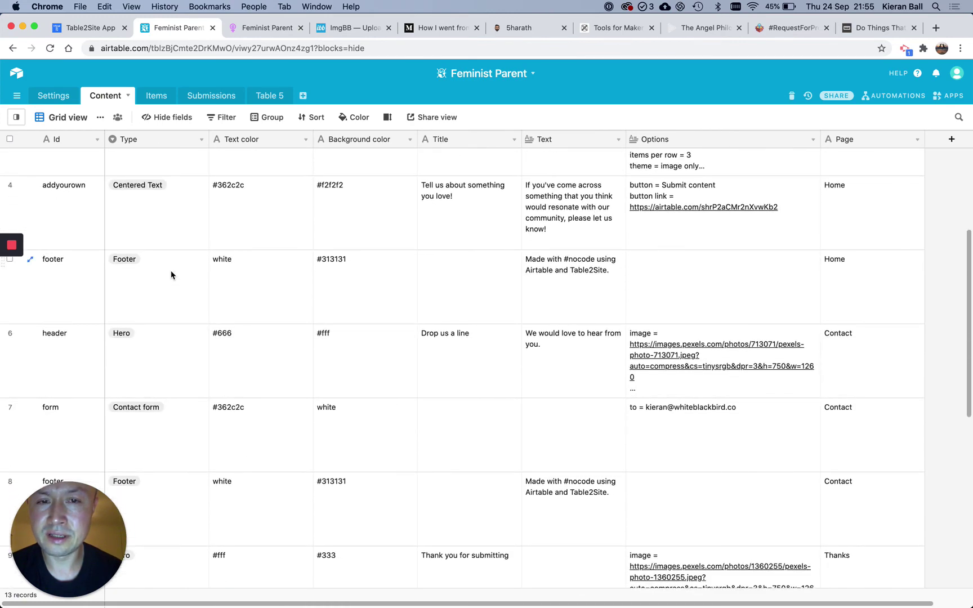
pyautogui.scroll(-3, 171, 274)
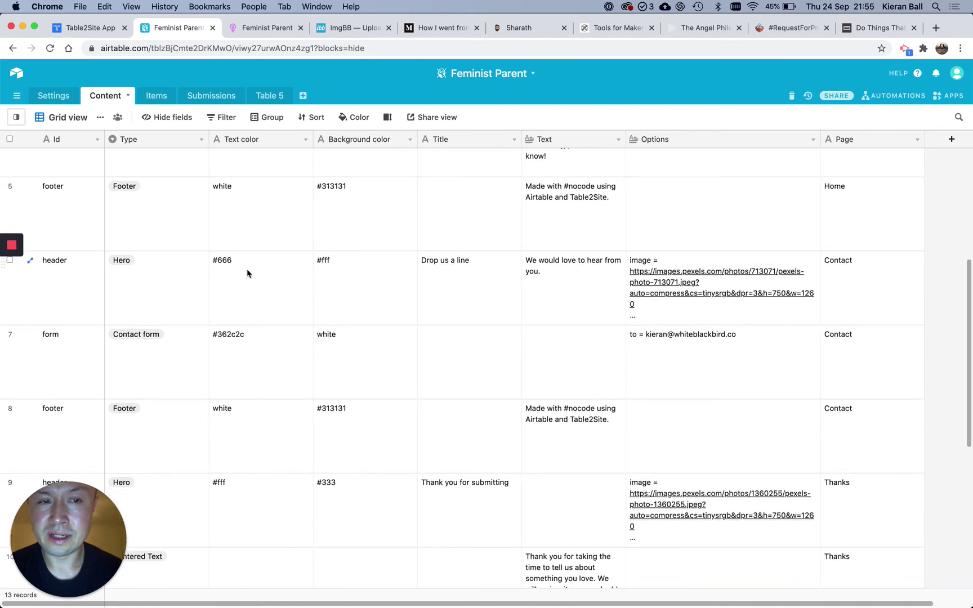
pyautogui.scroll(-1, 848, 287)
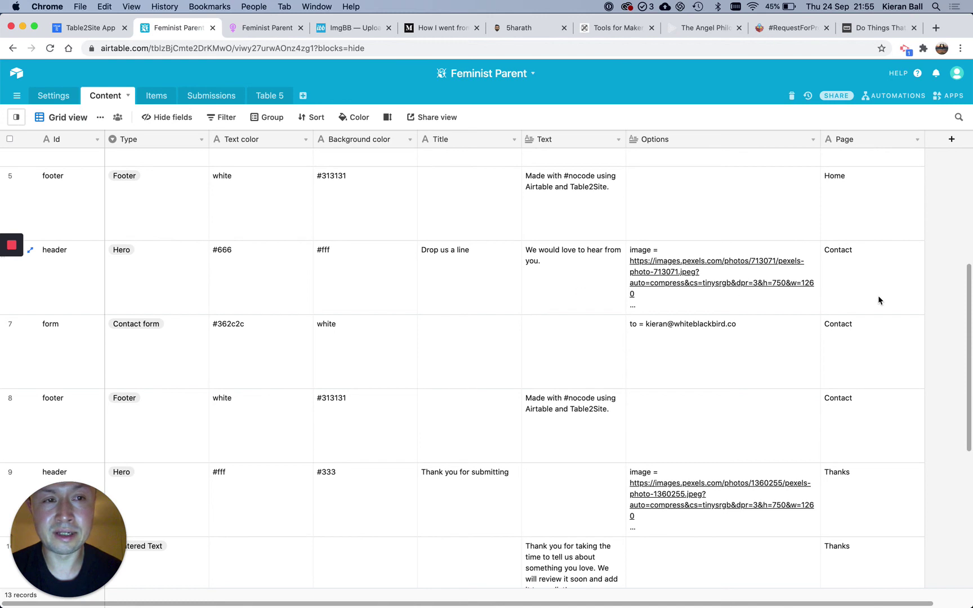
pyautogui.scroll(-3, 866, 288)
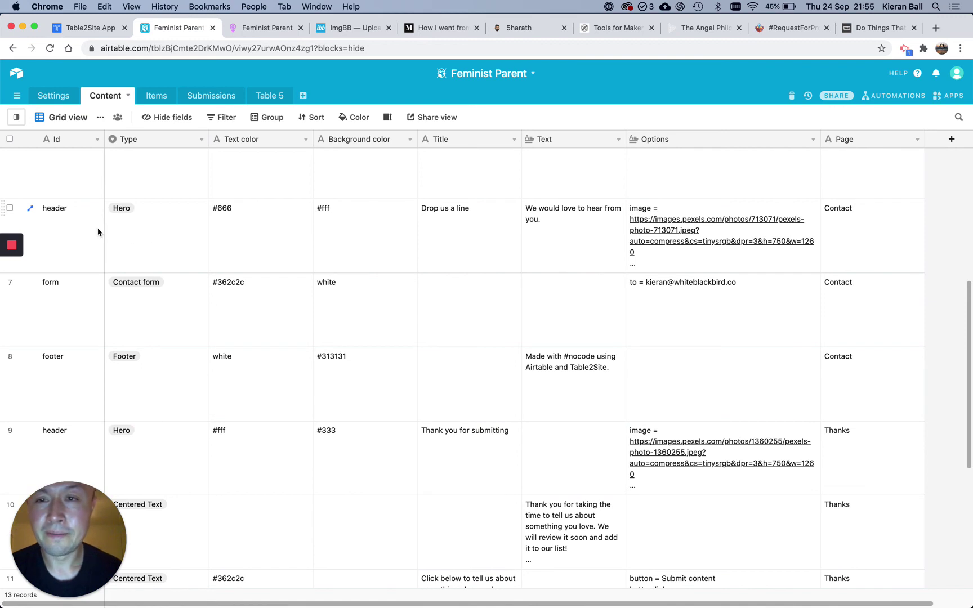
pyautogui.scroll(-2, 287, 243)
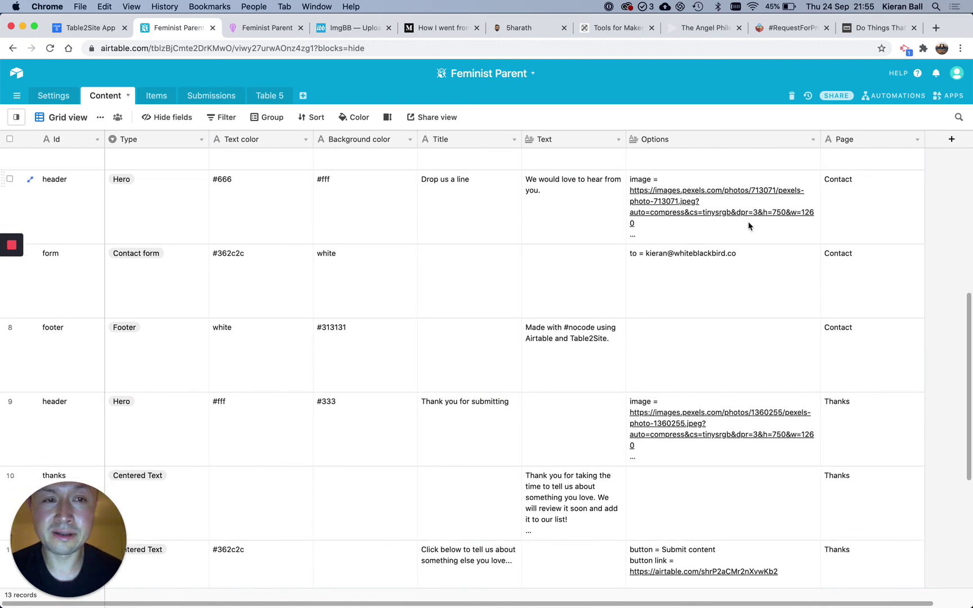
pyautogui.scroll(-1, 402, 267)
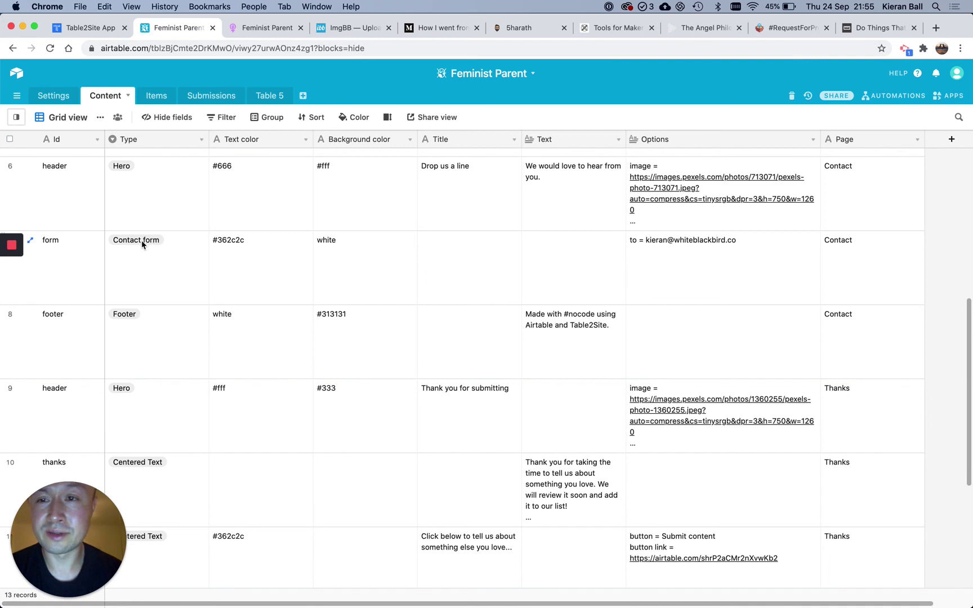
pyautogui.scroll(-3, 130, 289)
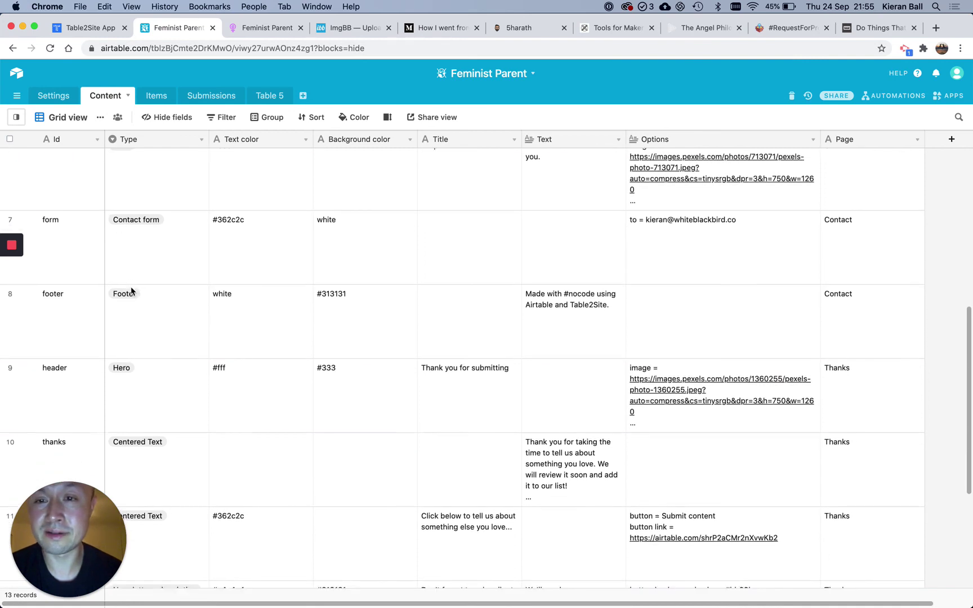
pyautogui.scroll(-5, 132, 291)
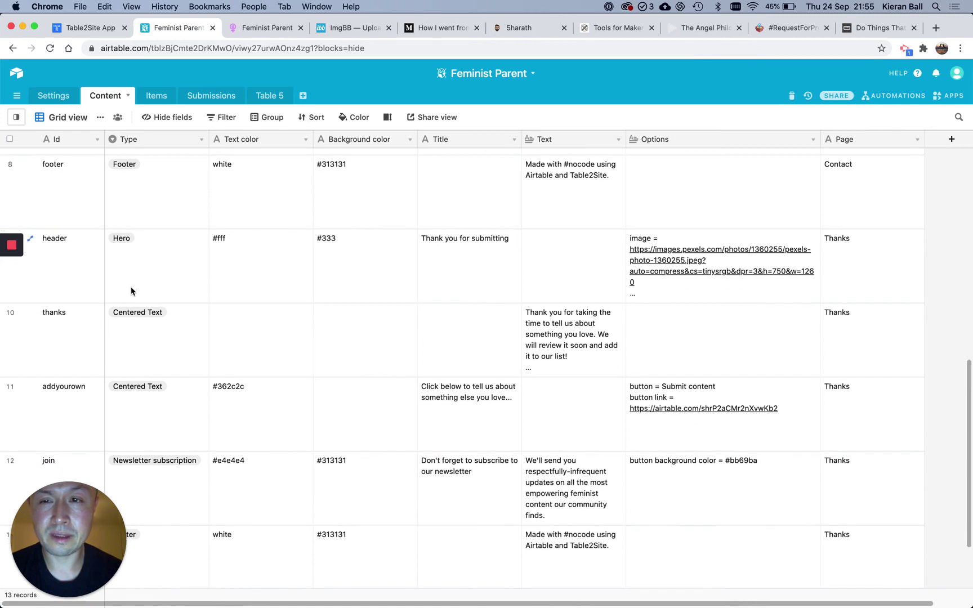
pyautogui.scroll(-1, 131, 290)
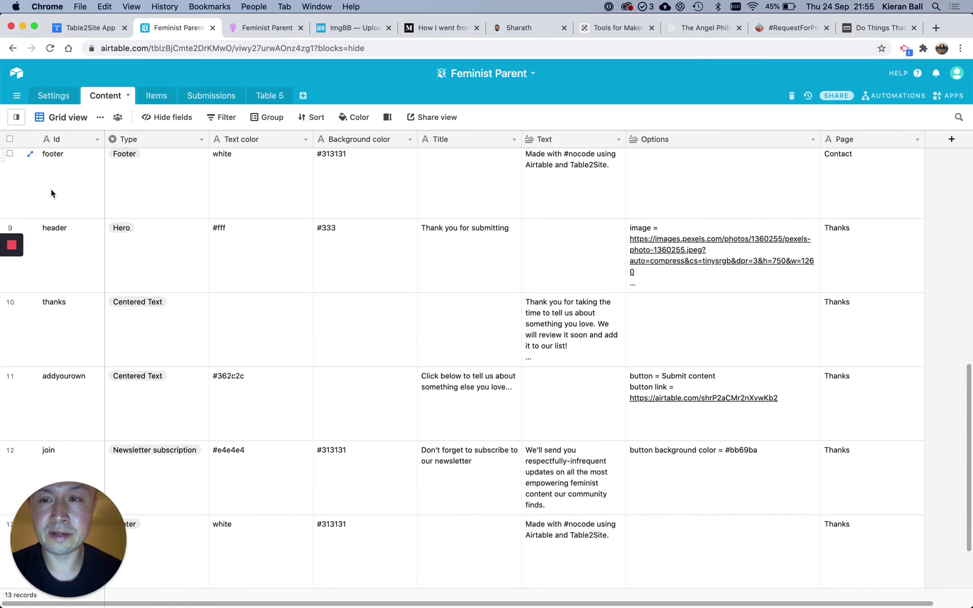
pyautogui.scroll(1, 51, 193)
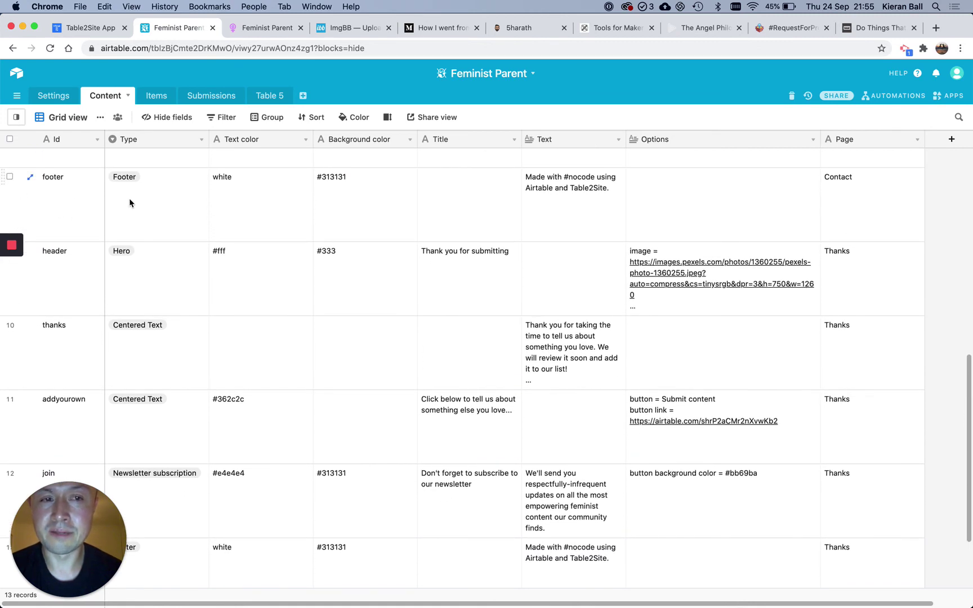
pyautogui.scroll(2, 130, 203)
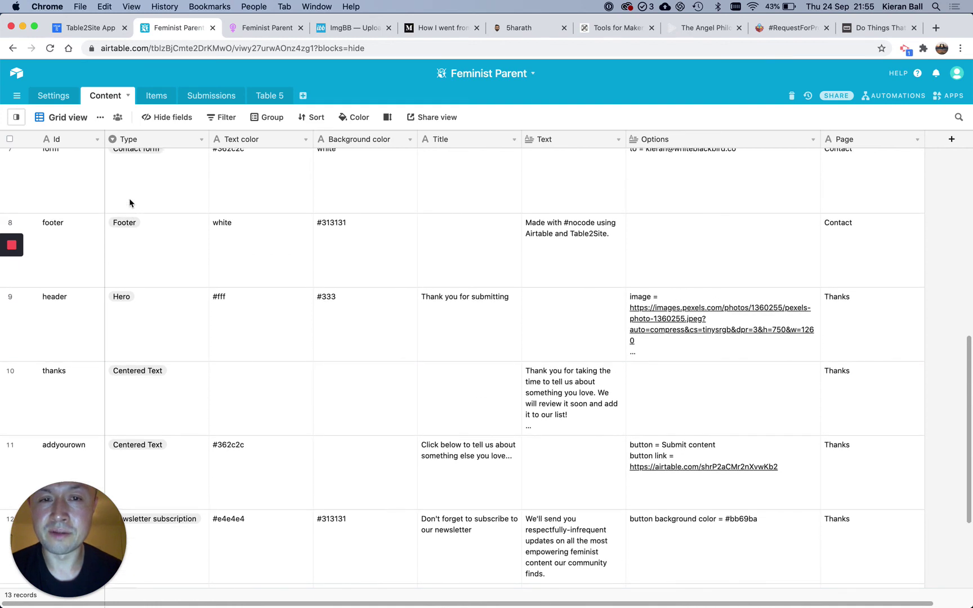
pyautogui.scroll(-4, 156, 286)
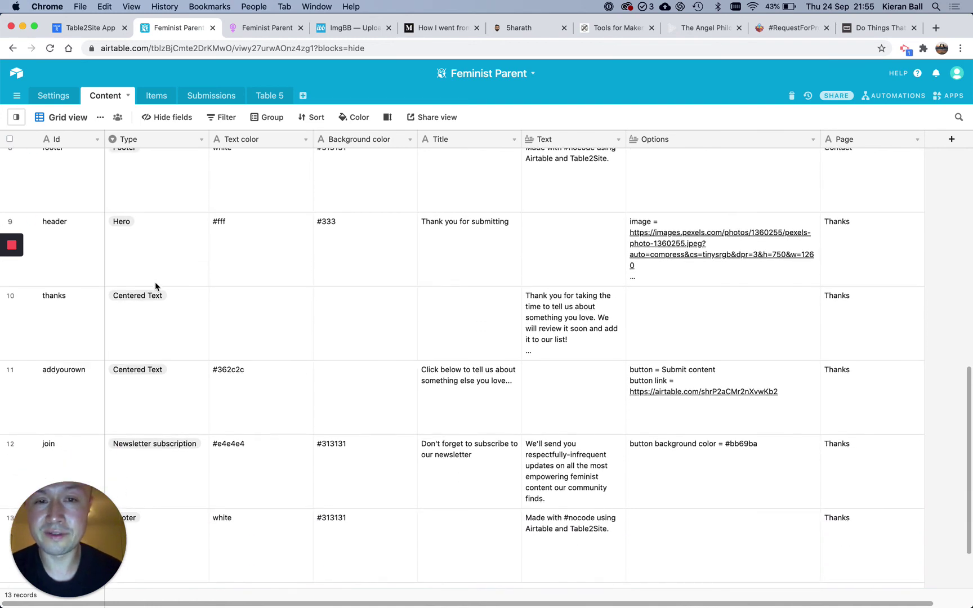
pyautogui.scroll(-1, 155, 286)
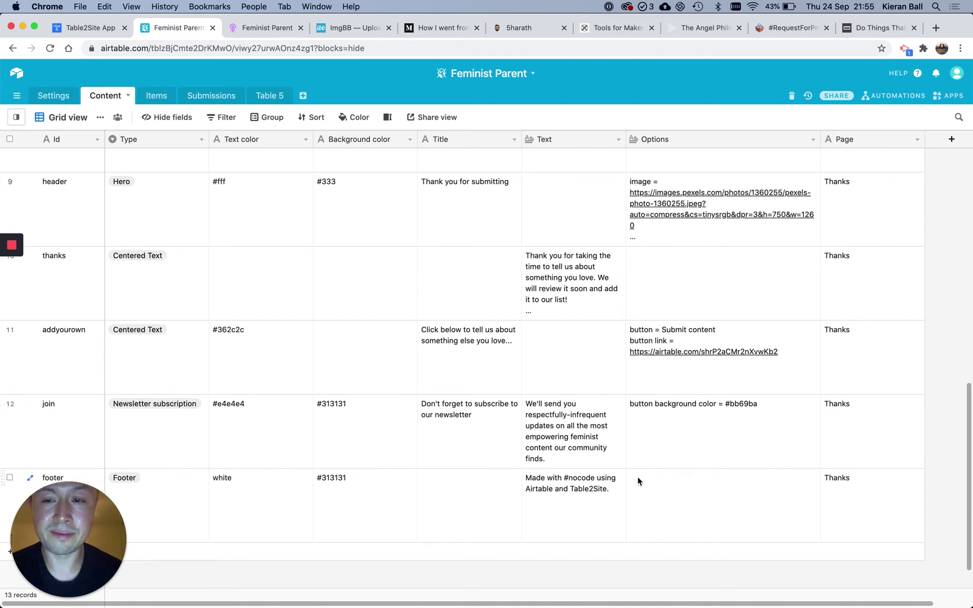
pyautogui.scroll(10, 398, 473)
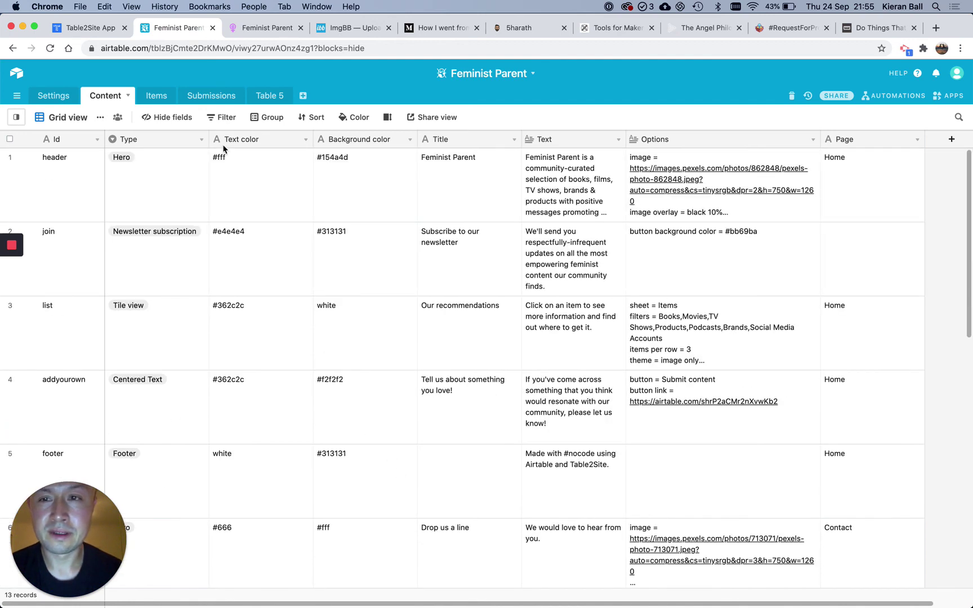
# - Return to Items, pass through the live Feminist Parent site, and bring up the Medium article
pyautogui.click(152, 99)
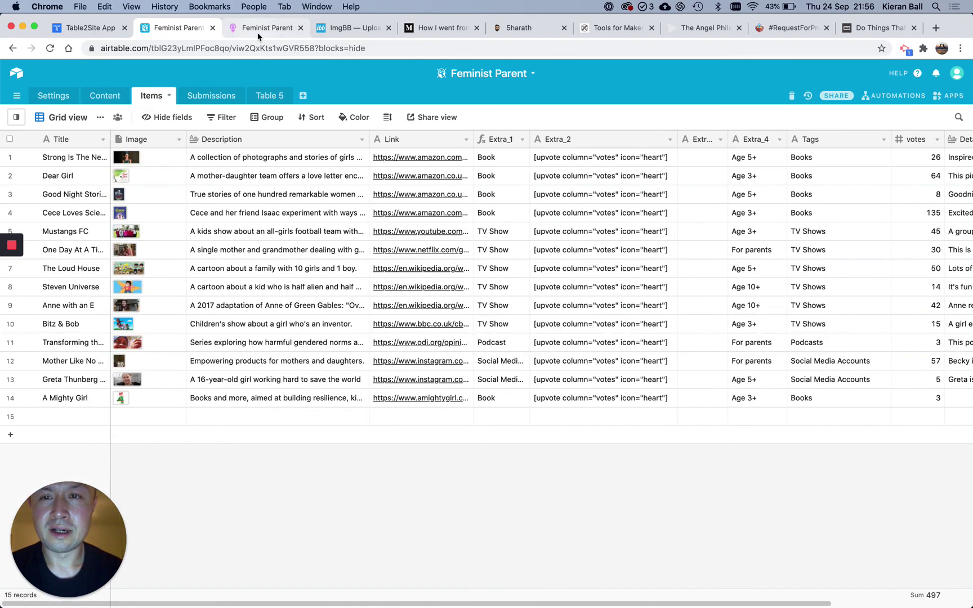
pyautogui.click(258, 34)
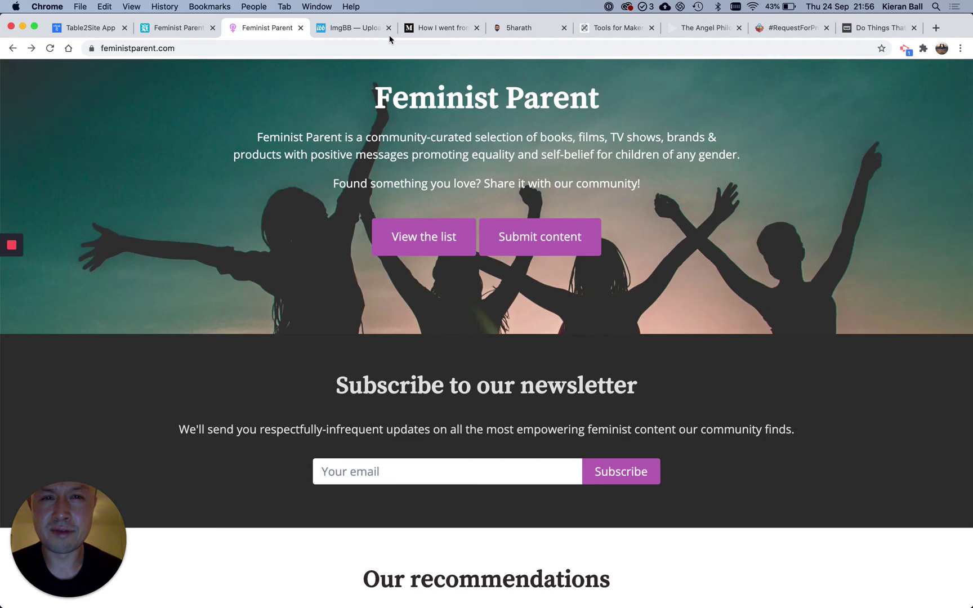
pyautogui.click(423, 32)
# - Read through the 9-minute Medium article on launching a website in 2.5 hours, then return to its top
pyautogui.scroll(-8, 409, 301)
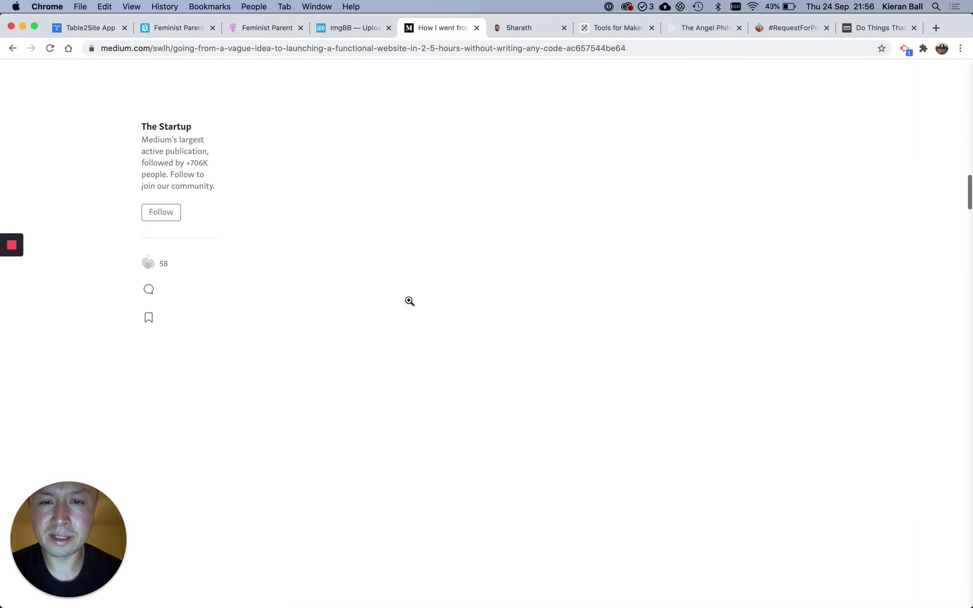
pyautogui.scroll(-15, 409, 302)
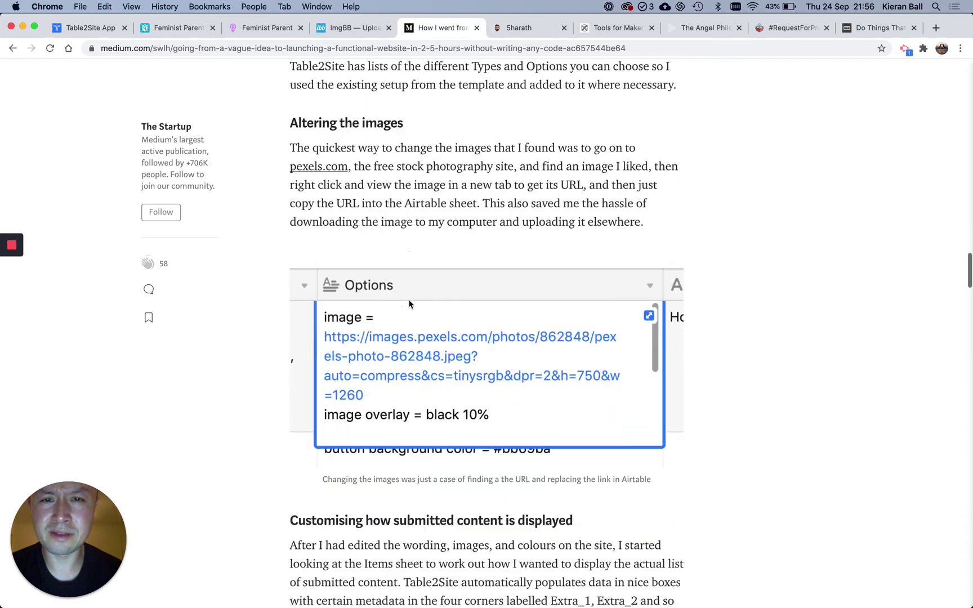
pyautogui.scroll(-20, 410, 304)
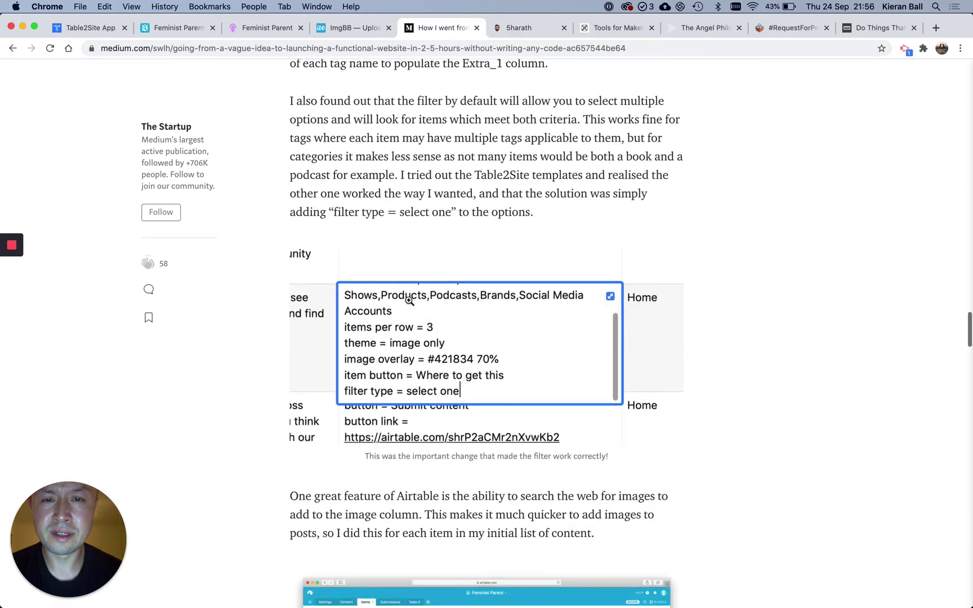
pyautogui.scroll(-20, 409, 301)
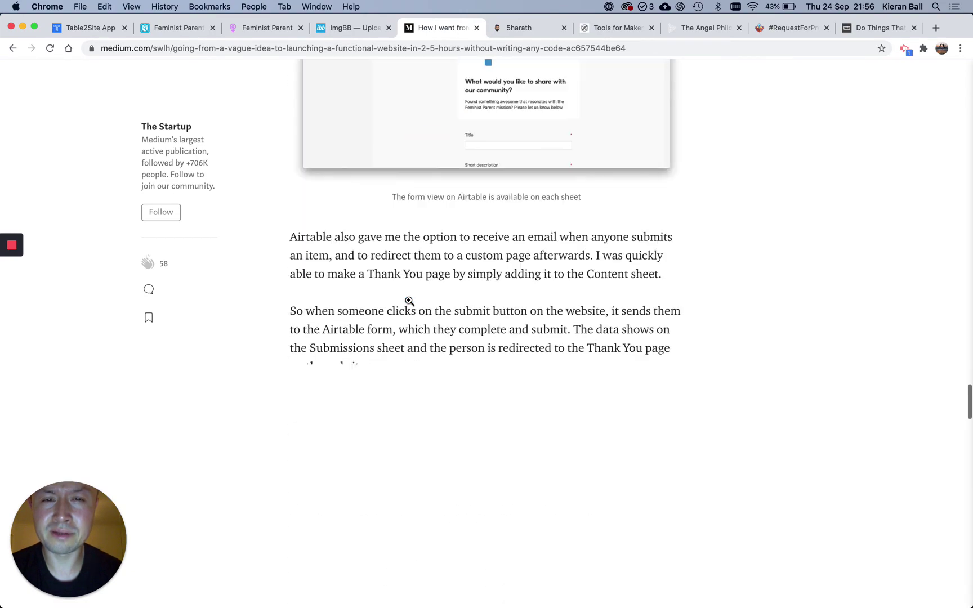
pyautogui.scroll(-4, 409, 301)
pyautogui.scroll(-10, 418, 380)
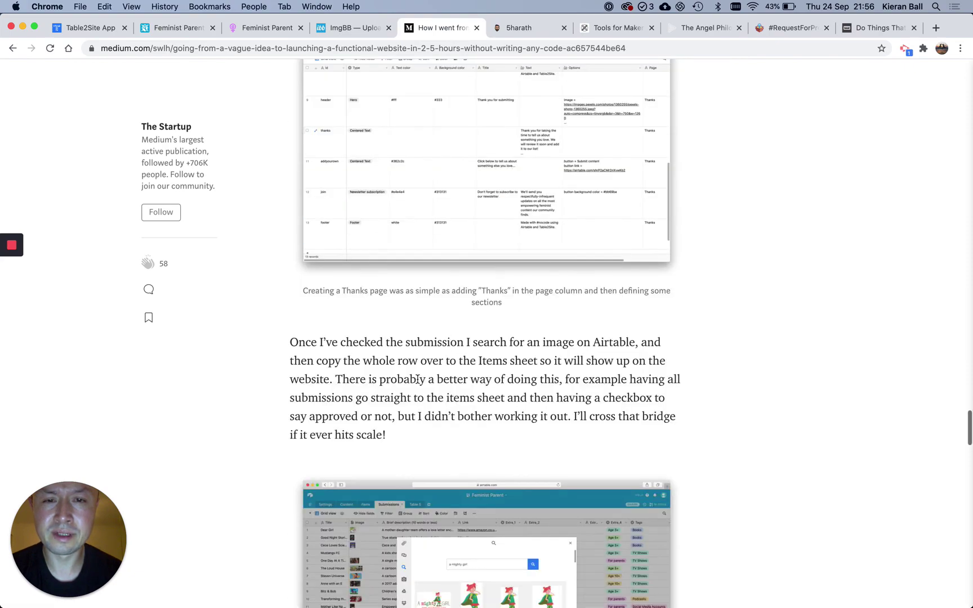
pyautogui.scroll(-20, 275, 437)
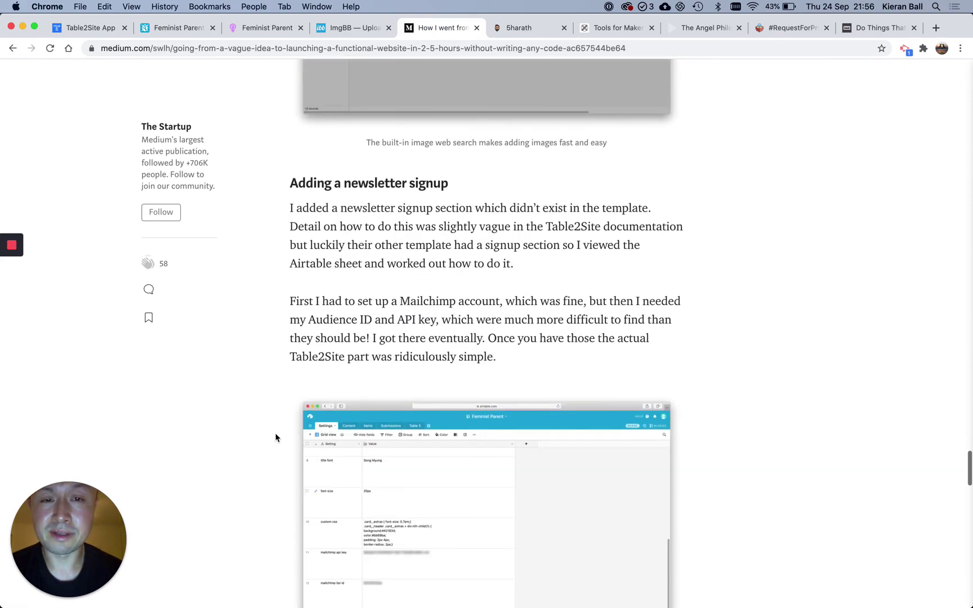
pyautogui.scroll(-12, 275, 437)
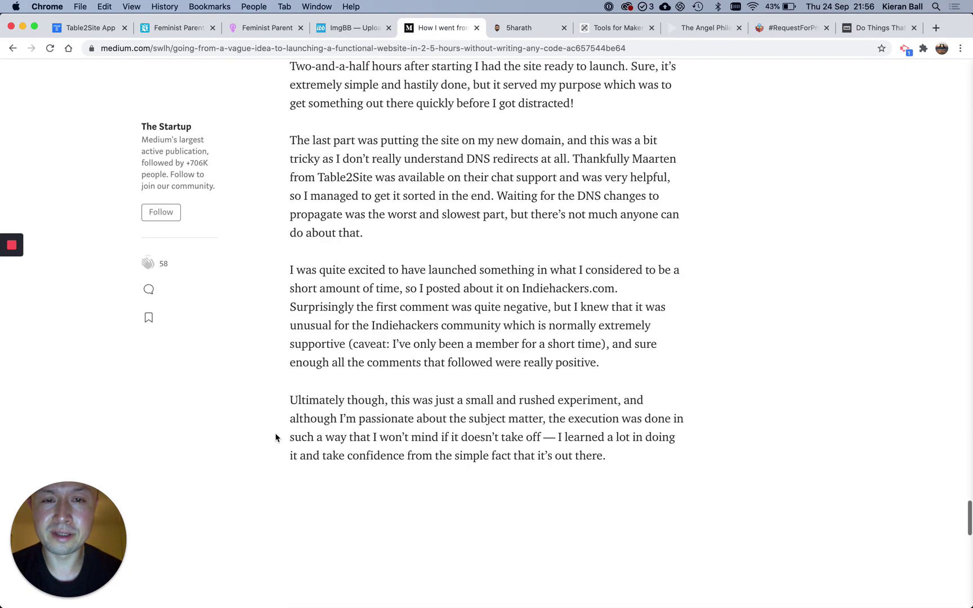
pyautogui.scroll(4, 275, 437)
pyautogui.scroll(-20, 276, 437)
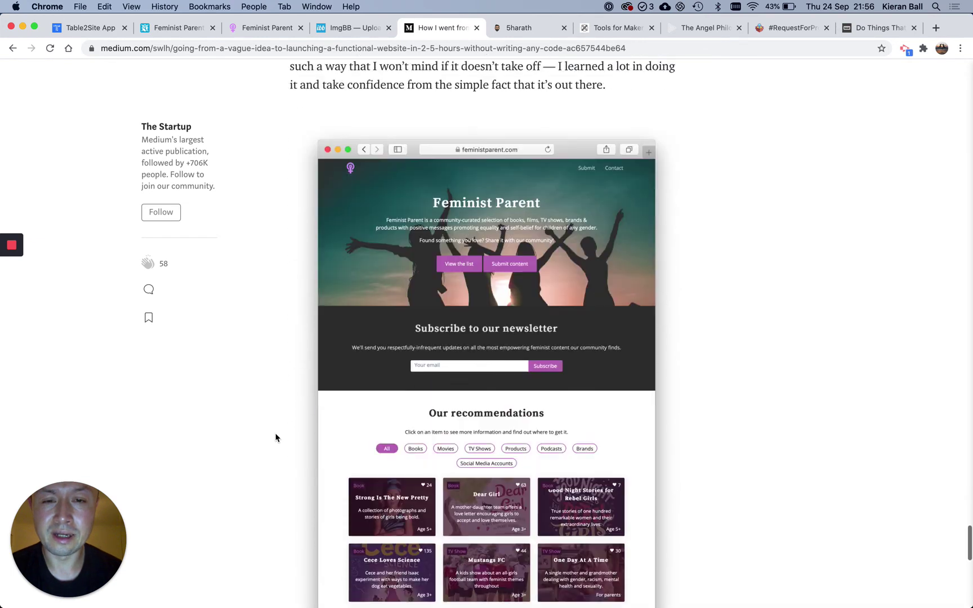
pyautogui.scroll(-5, 275, 437)
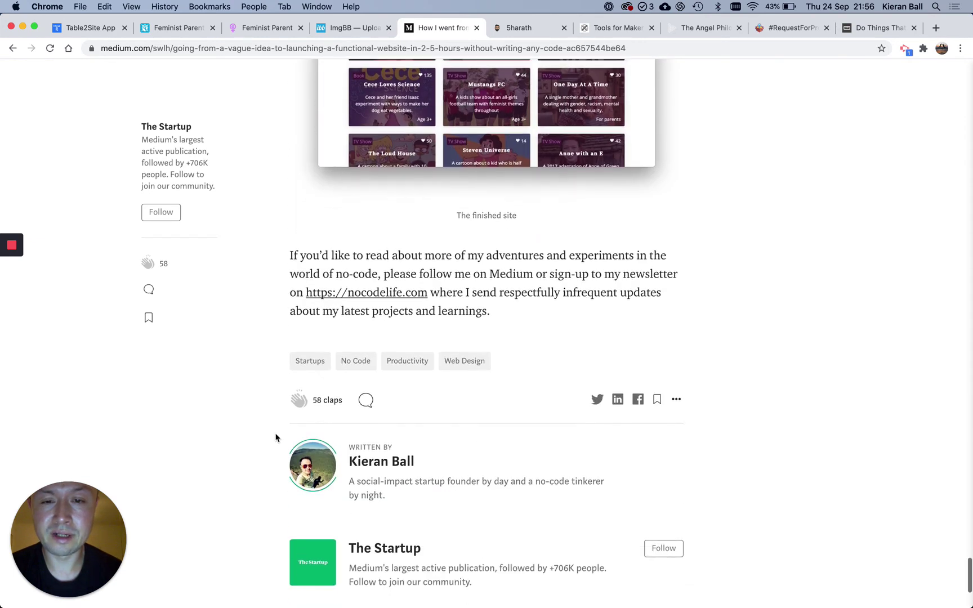
pyautogui.scroll(15, 275, 438)
pyautogui.scroll(2, 275, 437)
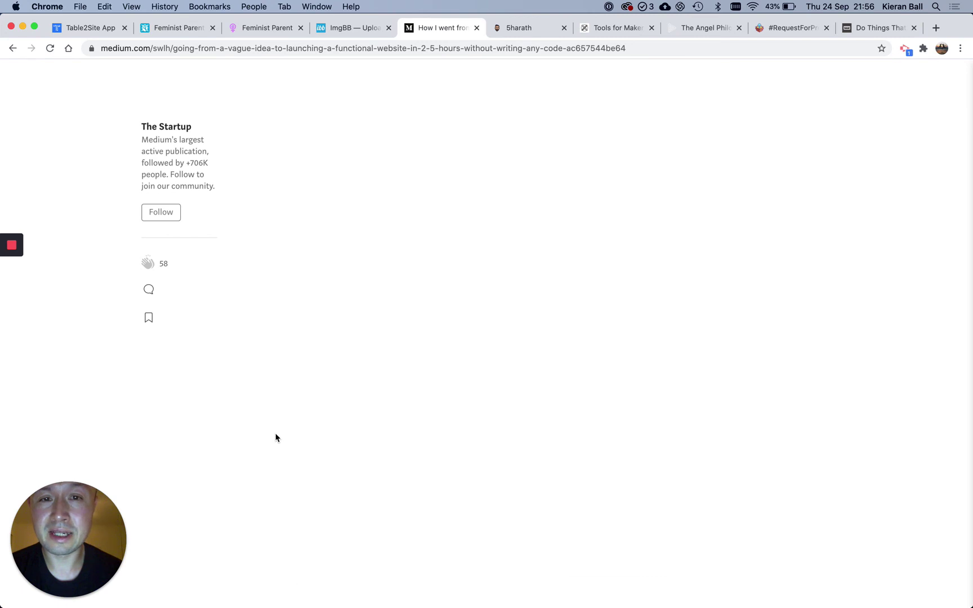
pyautogui.scroll(2, 275, 437)
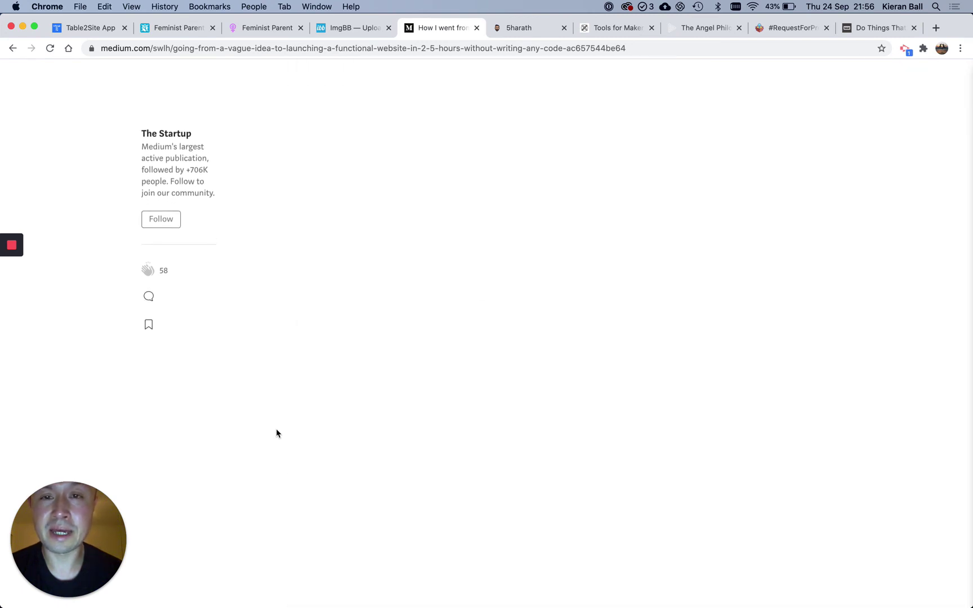
pyautogui.scroll(15, 259, 165)
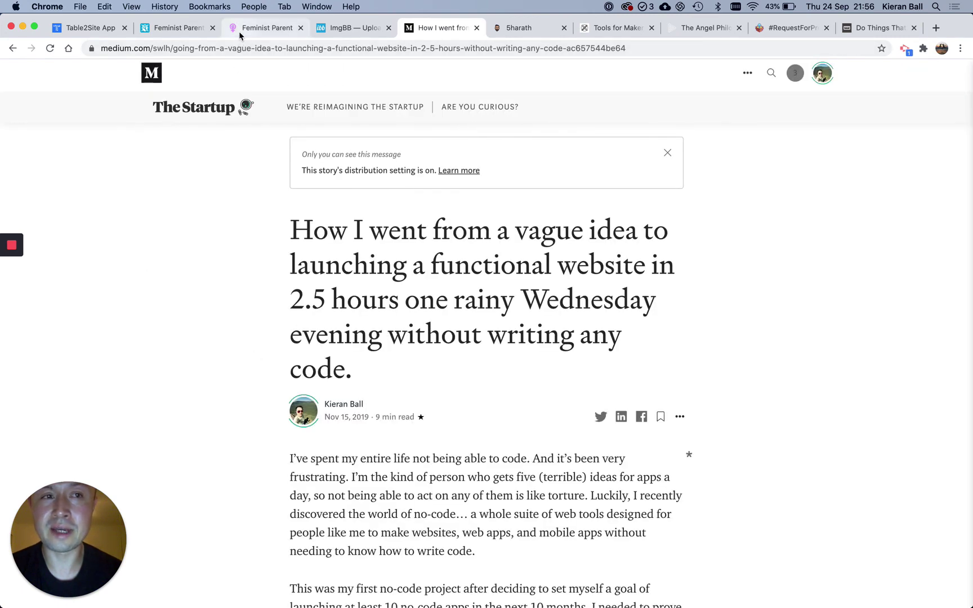
# - Browse the live Feminist Parent site's recommendations and footer, ending back at the hero banner
pyautogui.click(240, 35)
pyautogui.scroll(-9, 259, 310)
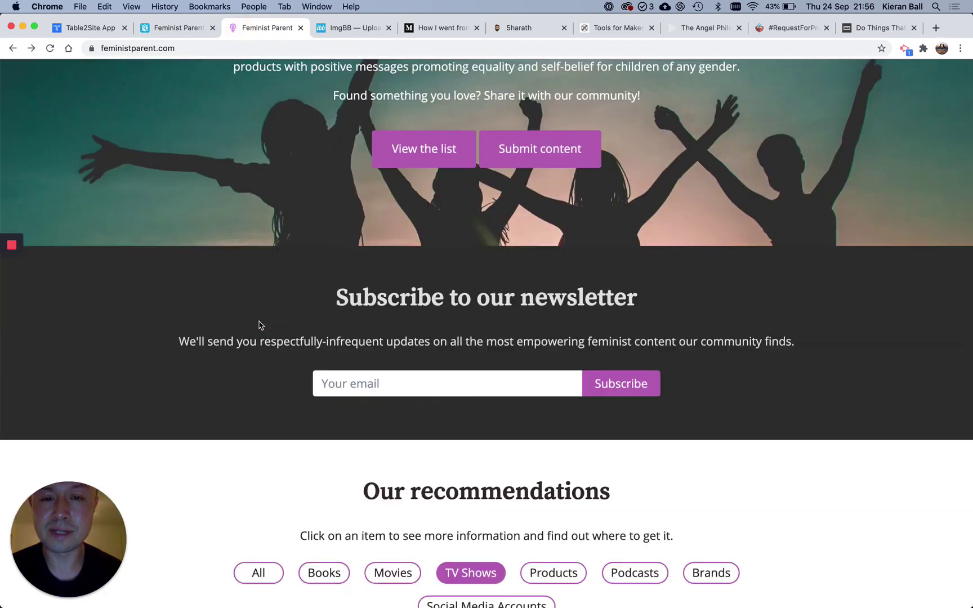
pyautogui.scroll(-5, 148, 348)
pyautogui.scroll(-2, 148, 351)
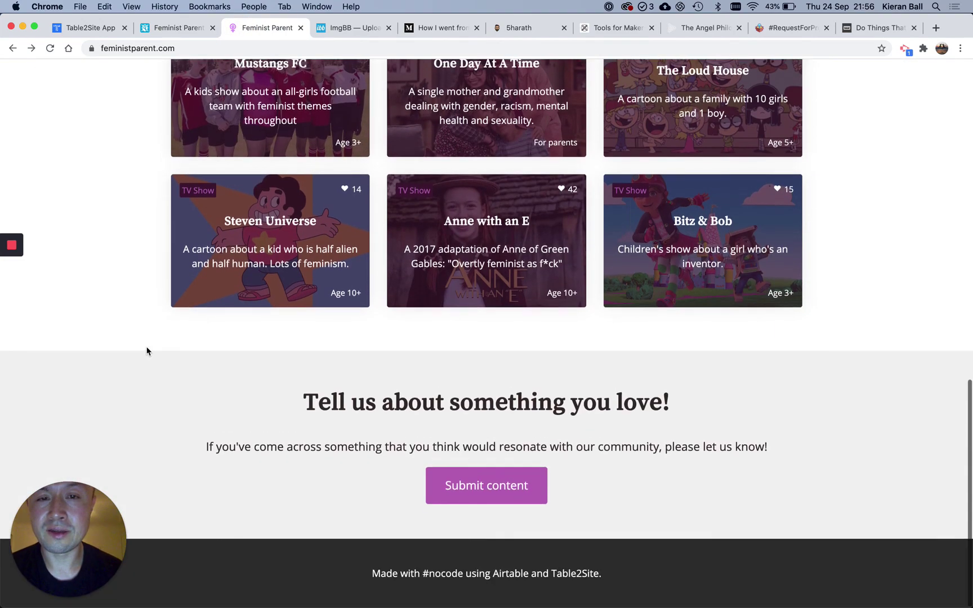
pyautogui.scroll(15, 148, 351)
pyautogui.scroll(-10, 146, 351)
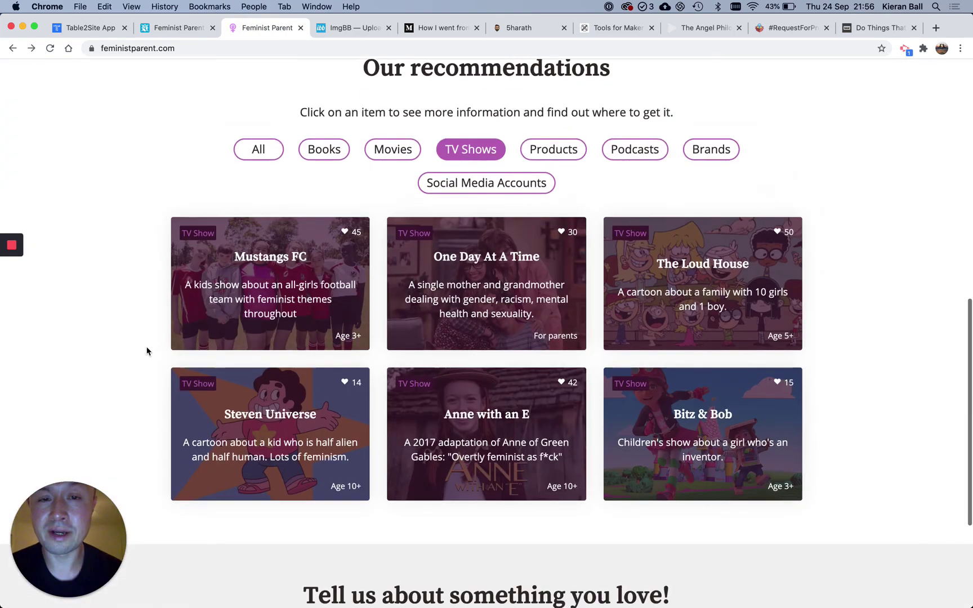
pyautogui.scroll(15, 141, 415)
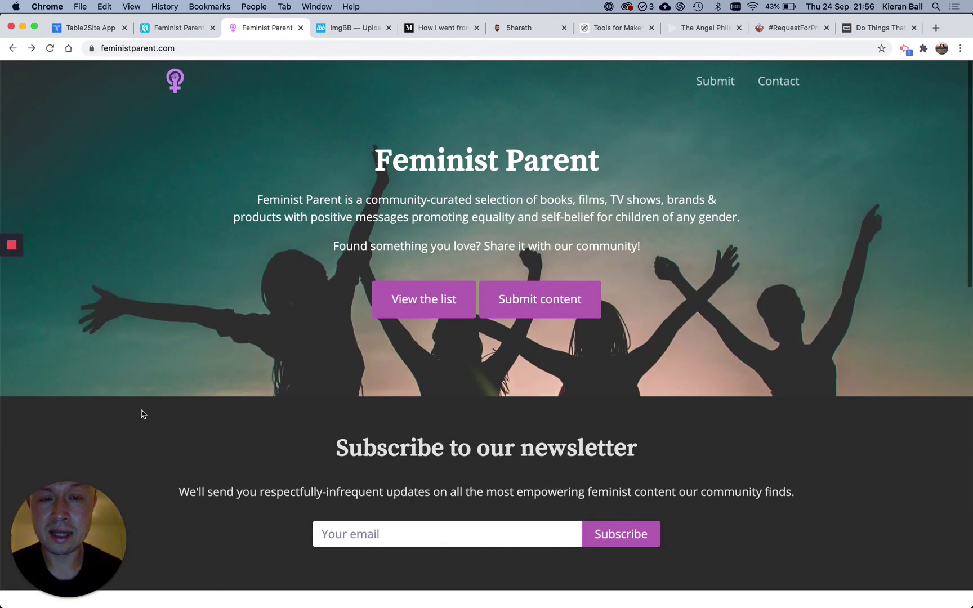
pyautogui.scroll(-9, 142, 415)
pyautogui.scroll(-2, 141, 414)
pyautogui.scroll(15, 142, 415)
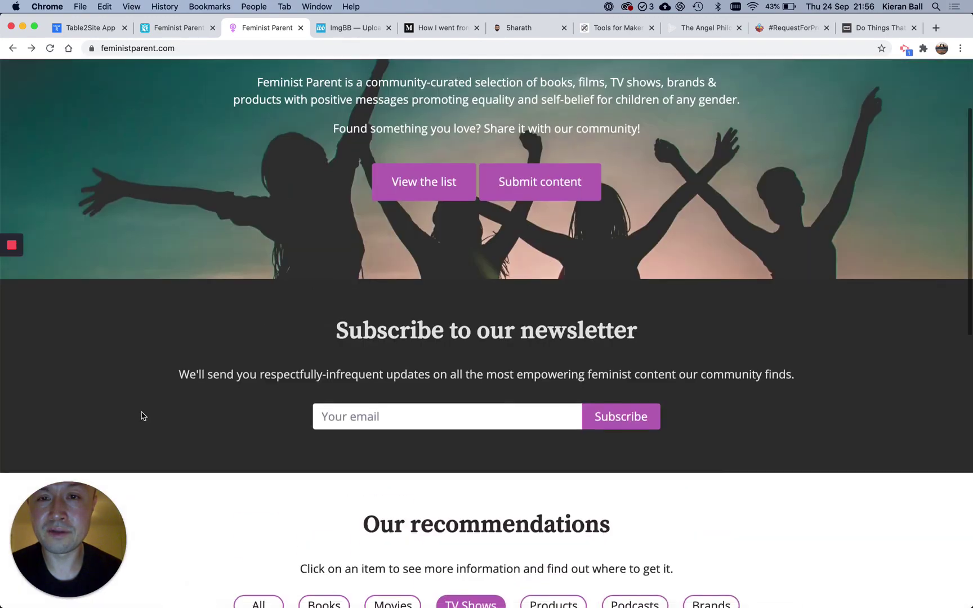
pyautogui.scroll(-10, 142, 415)
pyautogui.scroll(-2, 142, 415)
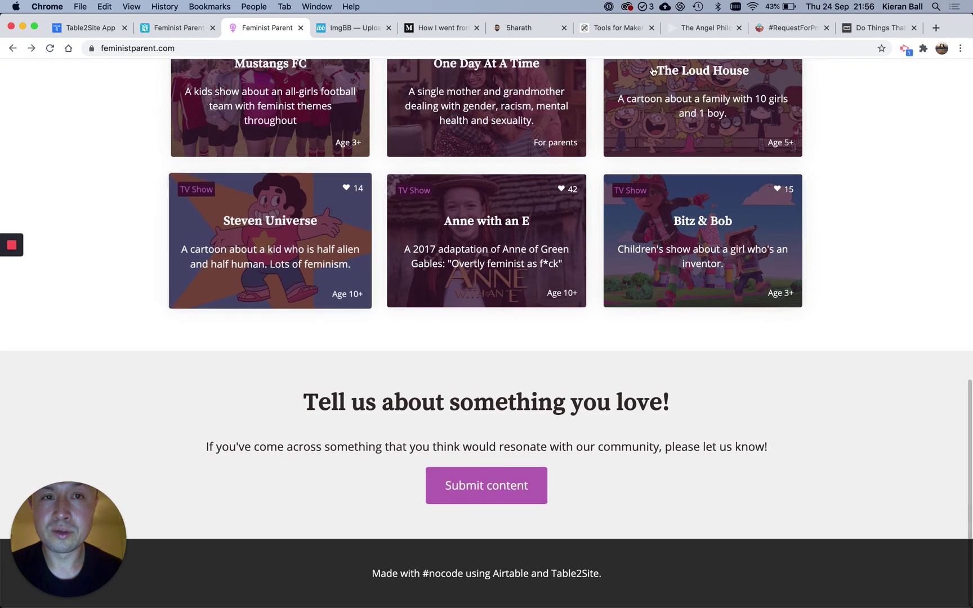
pyautogui.scroll(15, 821, 413)
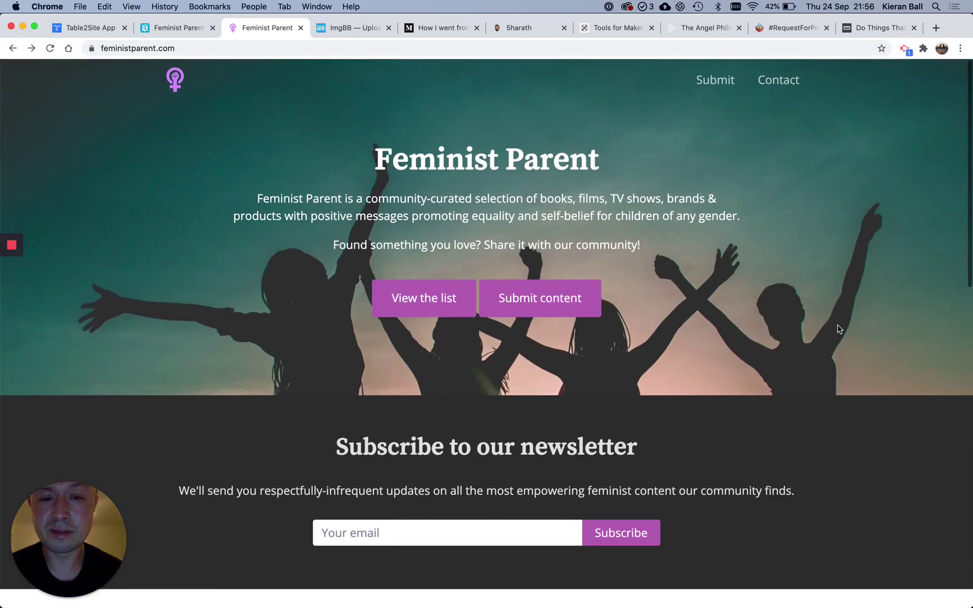
pyautogui.scroll(-10, 838, 329)
pyautogui.scroll(-5, 837, 329)
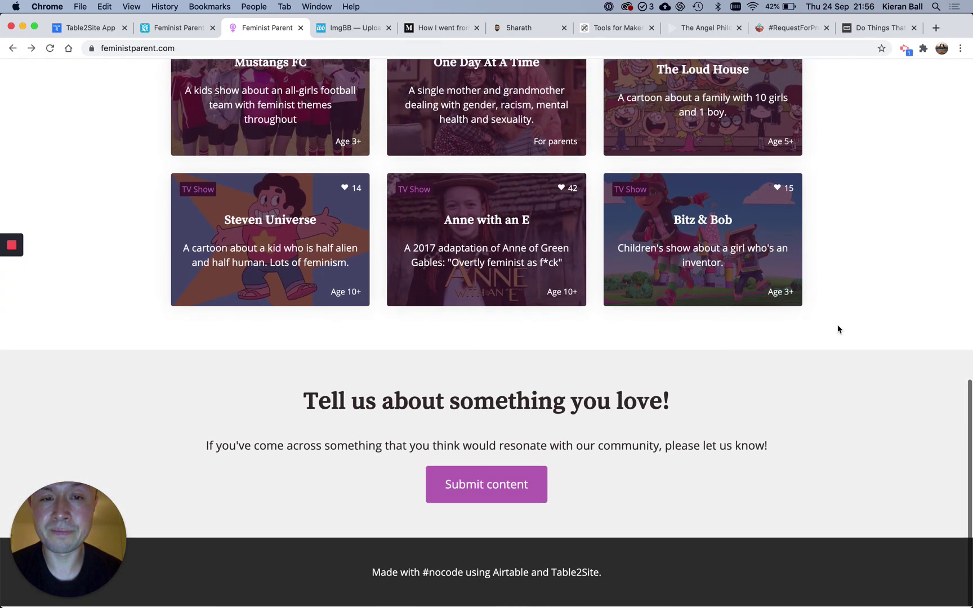
pyautogui.scroll(15, 836, 328)
pyautogui.scroll(-15, 838, 329)
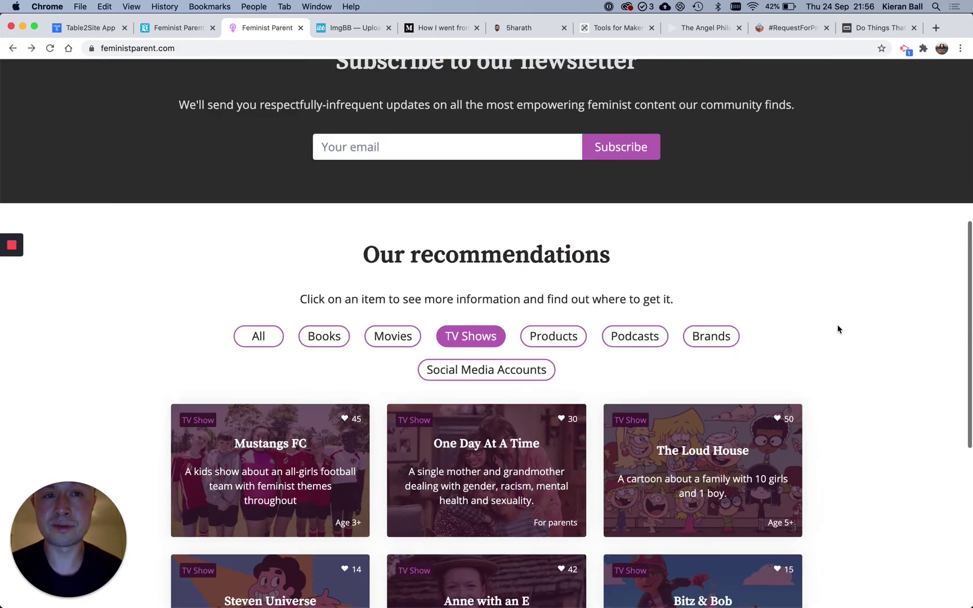
pyautogui.scroll(15, 838, 329)
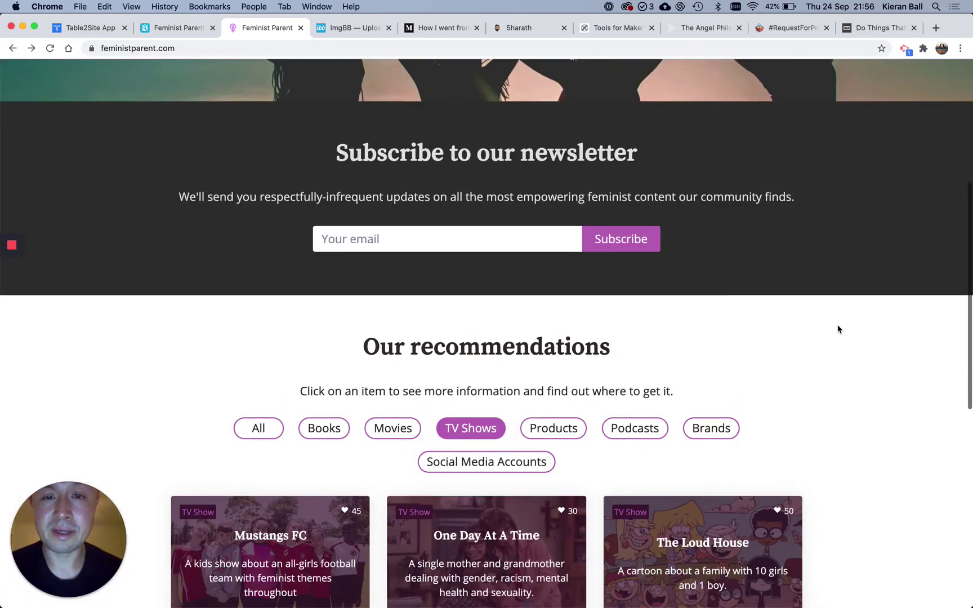
pyautogui.scroll(-10, 838, 328)
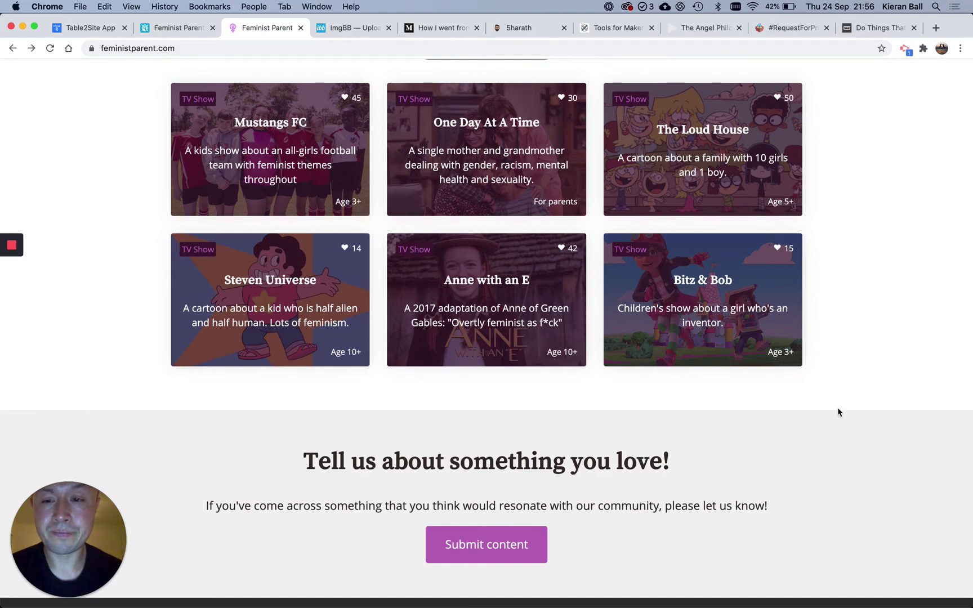
pyautogui.scroll(15, 827, 475)
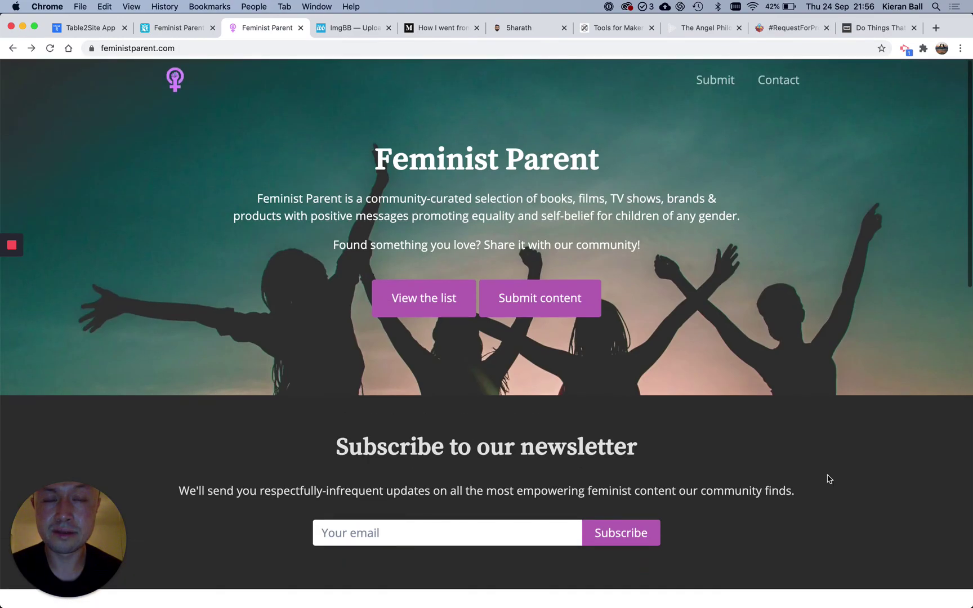